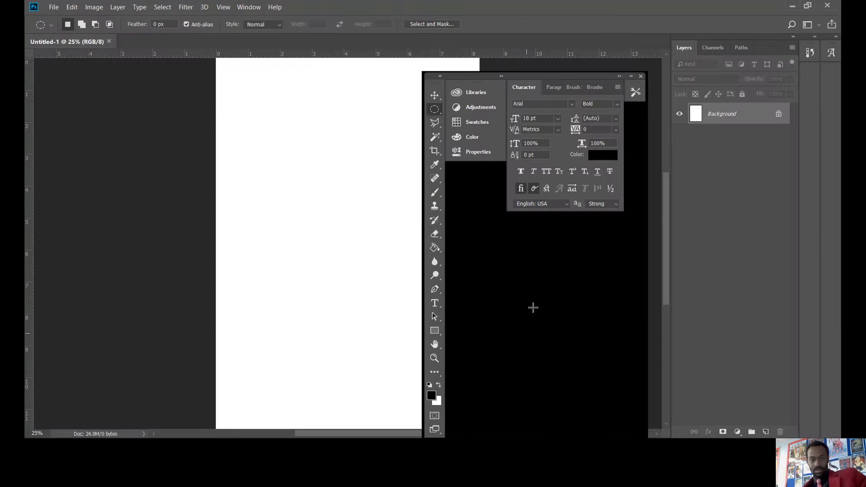
# Step: Shift the floating panels away from the page and paste the copied glass perfume bottle into Untitled-1
pyautogui.moveTo(518, 79); pyautogui.dragTo(632, 77)
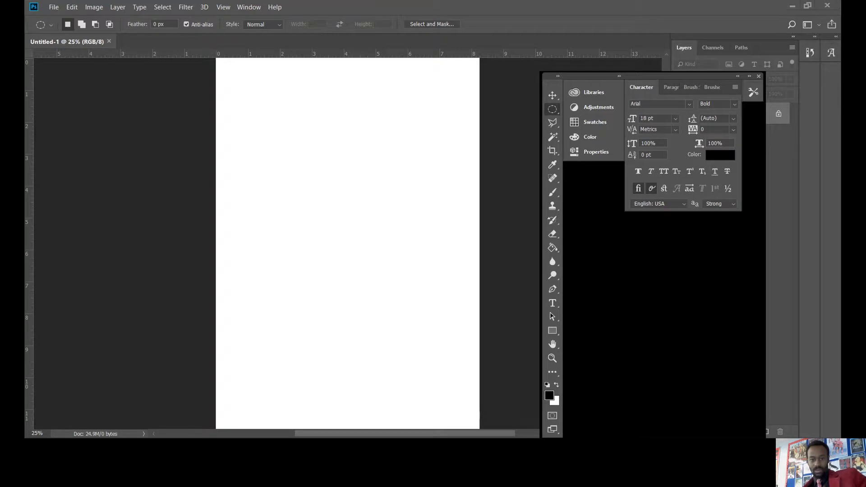
pyautogui.click(72, 7)
pyautogui.click(97, 96)
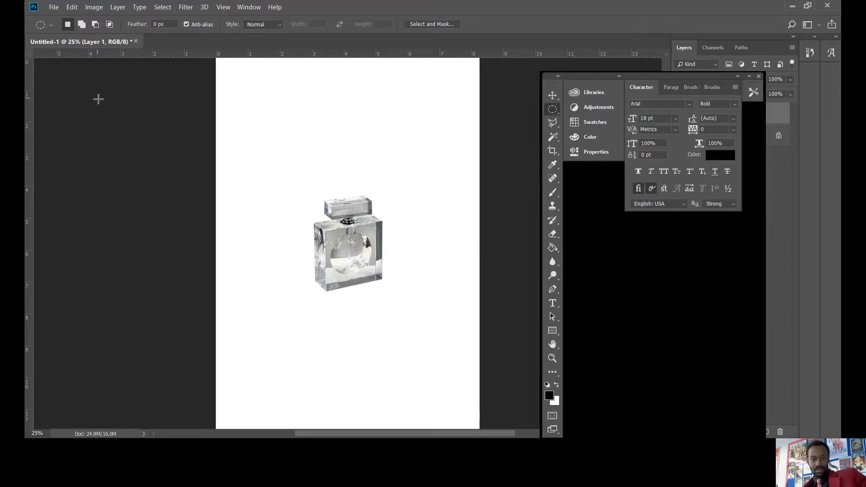
# Step: Create a 1000 x 1000 px document from the Clipboard preset and paste the glass perfume bottle into it
pyautogui.click(54, 7)
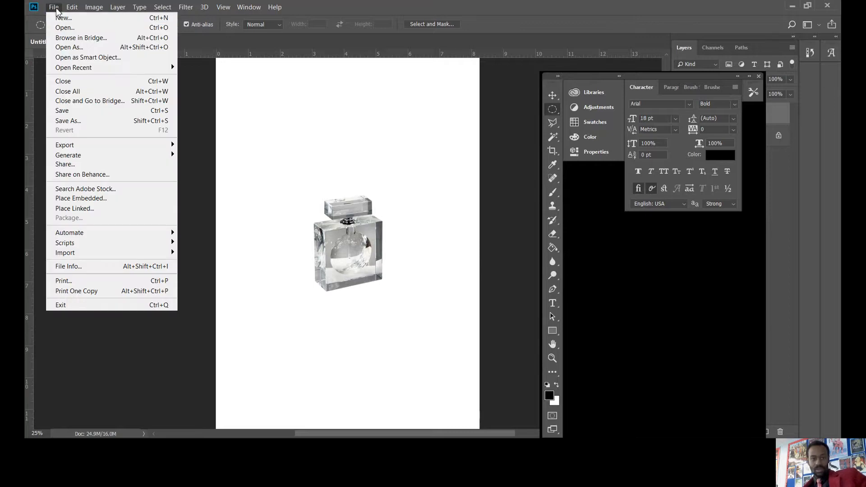
pyautogui.click(58, 18)
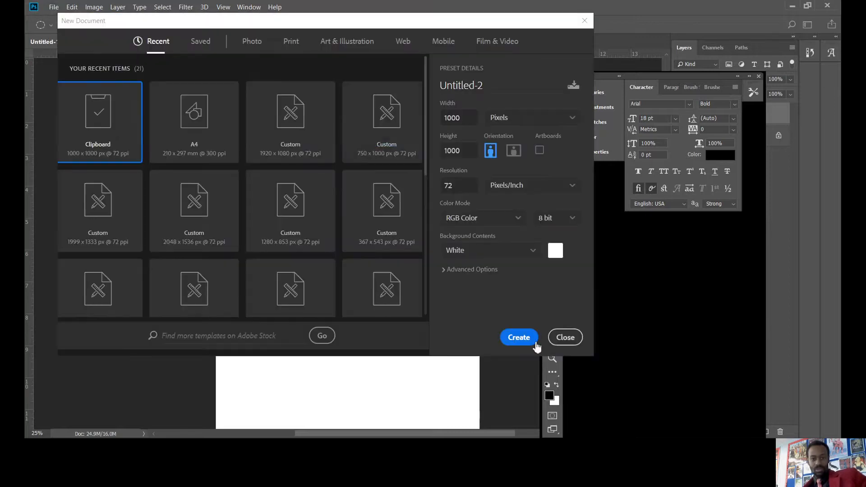
pyautogui.click(524, 341)
pyautogui.click(73, 8)
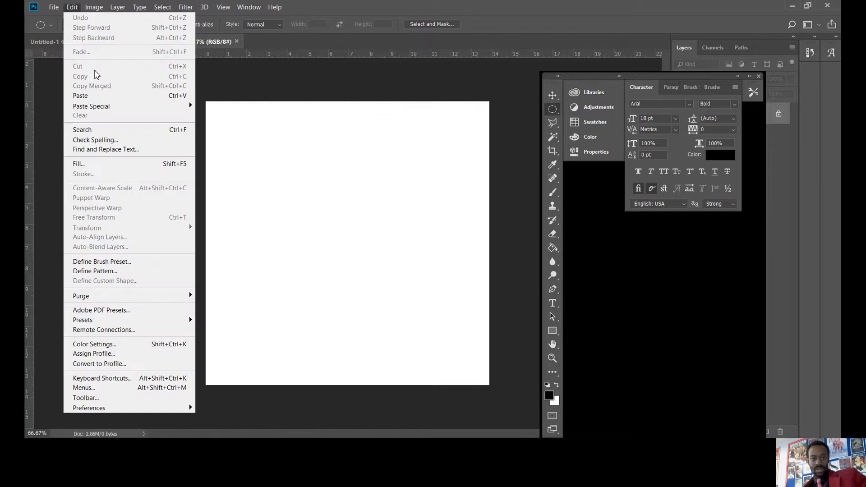
pyautogui.click(97, 94)
# Step: In Untitled-1, move the floating panels off the layer list and delete the glass bottle layer
pyautogui.click(131, 41)
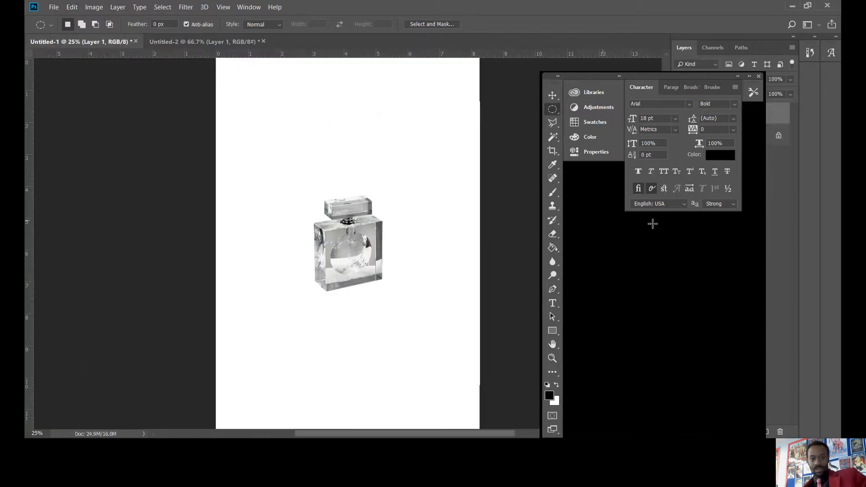
pyautogui.moveTo(694, 75); pyautogui.dragTo(623, 94)
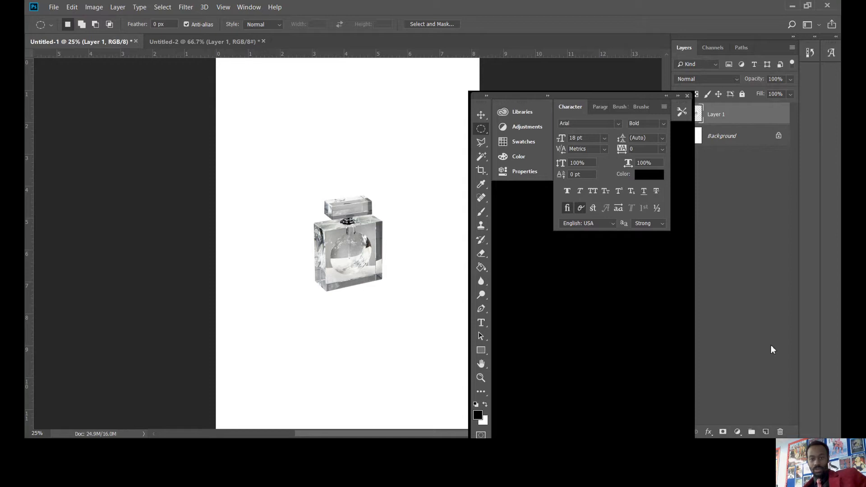
pyautogui.moveTo(728, 112); pyautogui.dragTo(780, 433)
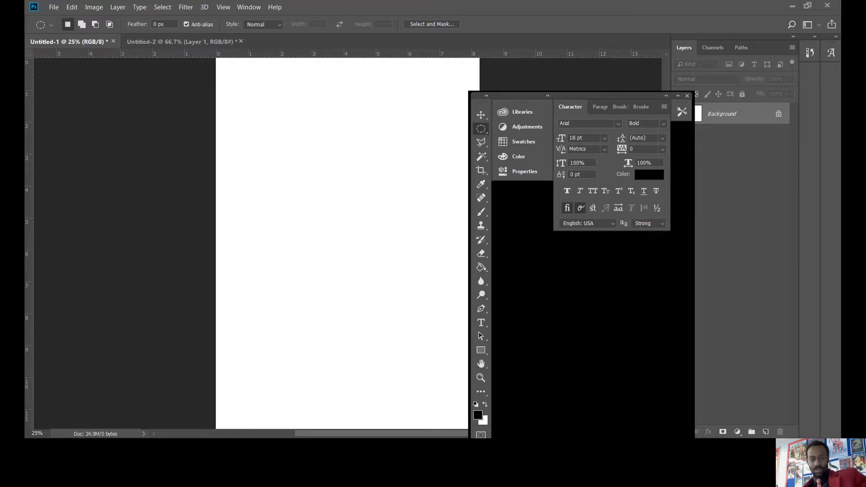
# Step: Paste the purple perfume bottle photo into Untitled-1 and enlarge it to about 282% width and 273% height
pyautogui.click(71, 9)
pyautogui.click(92, 95)
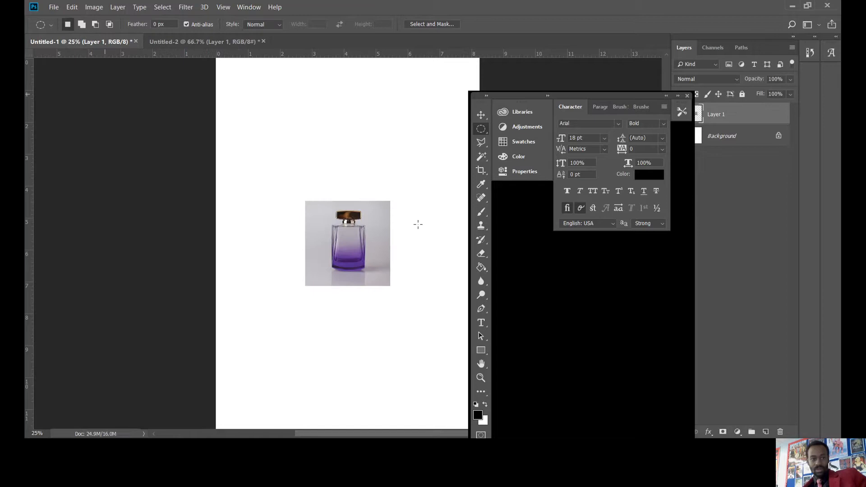
pyautogui.hotkey('ctrl', 't')
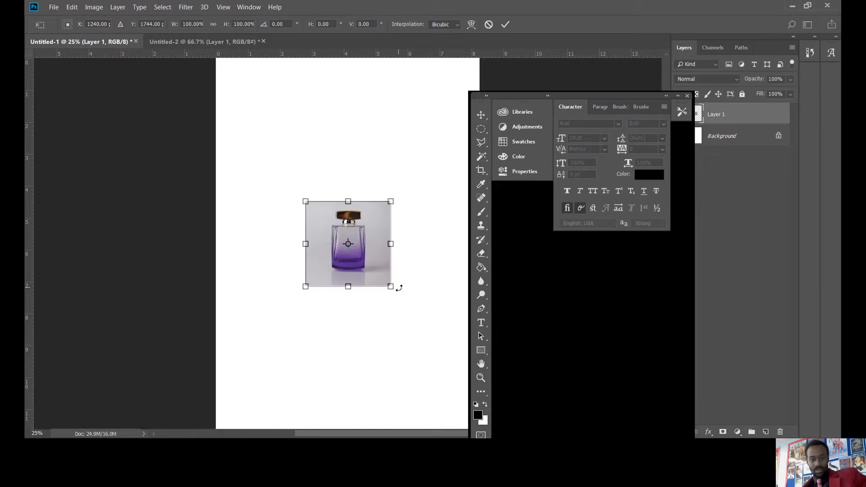
pyautogui.moveTo(393, 288); pyautogui.dragTo(465, 362)
pyautogui.moveTo(409, 262); pyautogui.dragTo(327, 180)
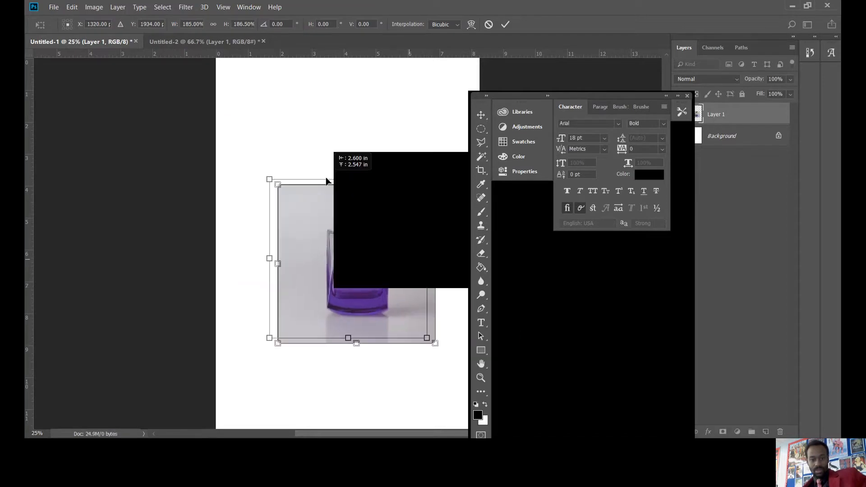
pyautogui.moveTo(381, 278); pyautogui.dragTo(463, 352)
pyautogui.click(482, 129)
pyautogui.click(408, 176)
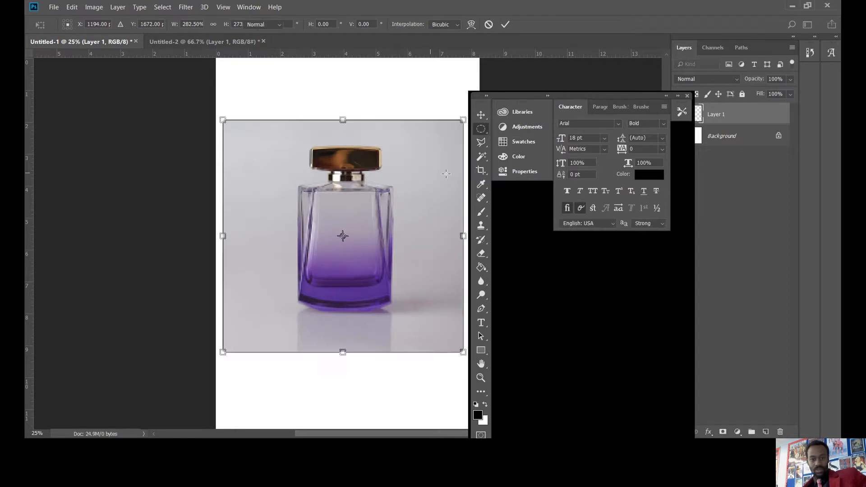
# Step: Trace the outline of the purple bottle and its cap with the Polygonal Lasso Tool and close the selection
pyautogui.click(482, 144)
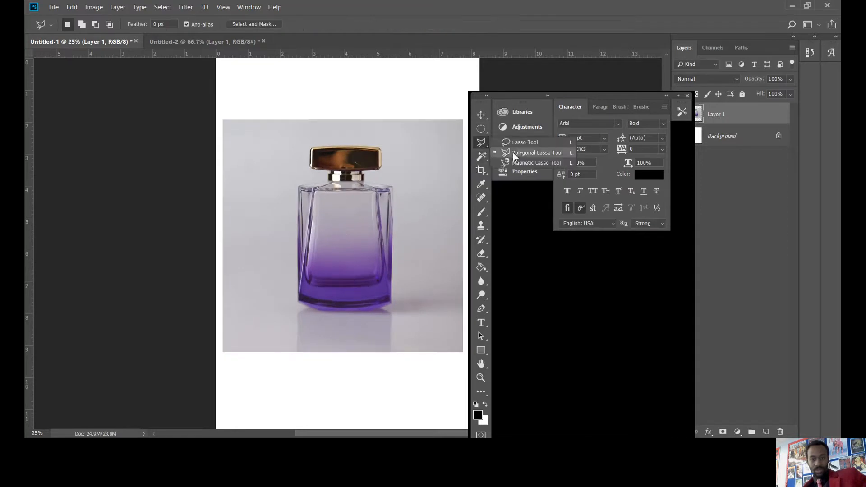
pyautogui.click(387, 309)
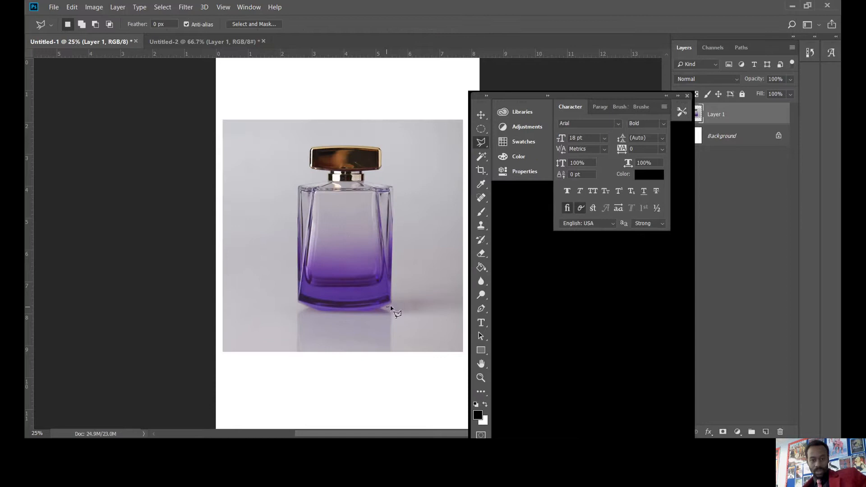
pyautogui.click(392, 301)
pyautogui.click(397, 219)
pyautogui.click(392, 186)
pyautogui.click(365, 174)
pyautogui.click(381, 170)
pyautogui.click(381, 148)
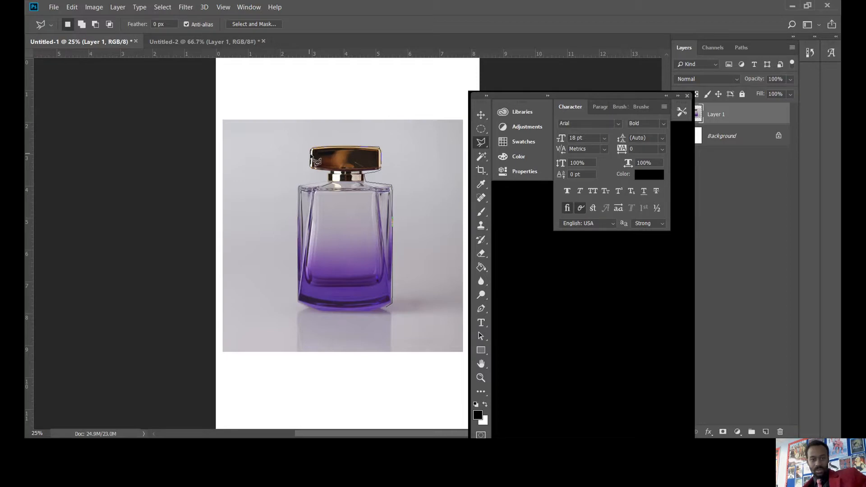
pyautogui.click(310, 167)
pyautogui.click(298, 184)
pyautogui.click(300, 301)
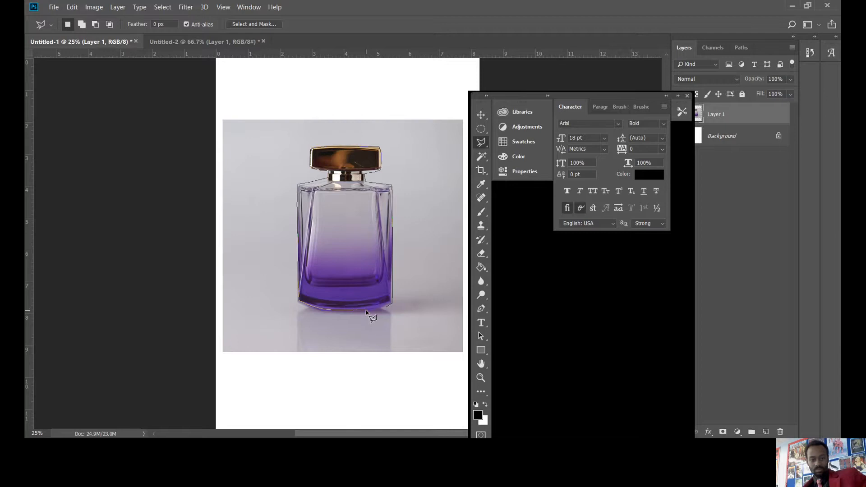
pyautogui.doubleClick(392, 305)
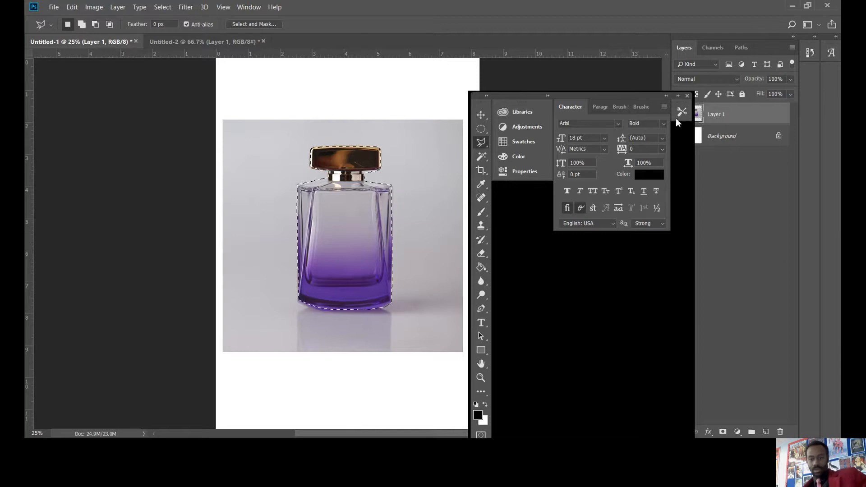
# Step: Delete the full photo layer and paste the copied purple bottle cutout onto the white page
pyautogui.moveTo(727, 116); pyautogui.dragTo(782, 433)
pyautogui.click(481, 129)
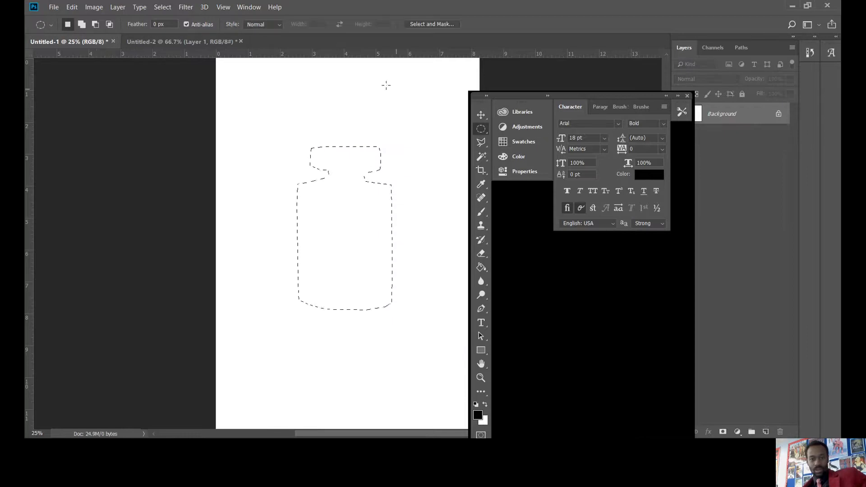
pyautogui.hotkey('ctrl', 'v')
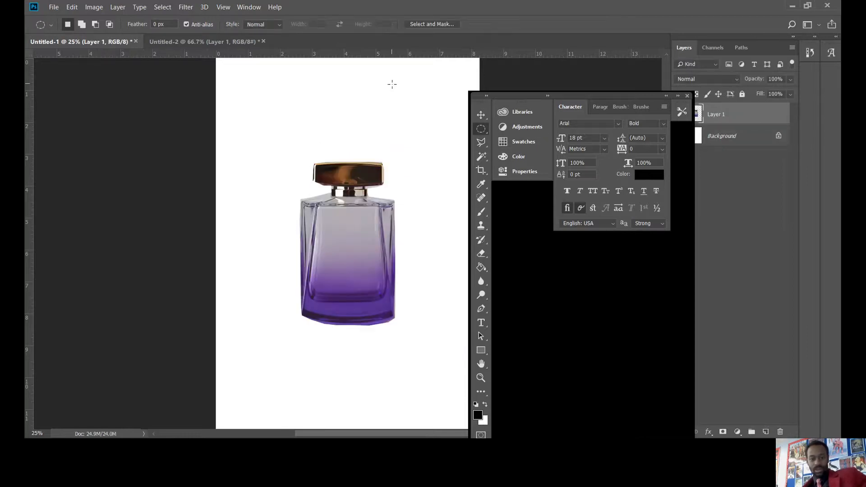
# Step: Scale the purple bottle cutout to about 123% width and 122% height with Free Transform
pyautogui.hotkey('ctrl', 't')
pyautogui.moveTo(398, 326); pyautogui.dragTo(418, 360)
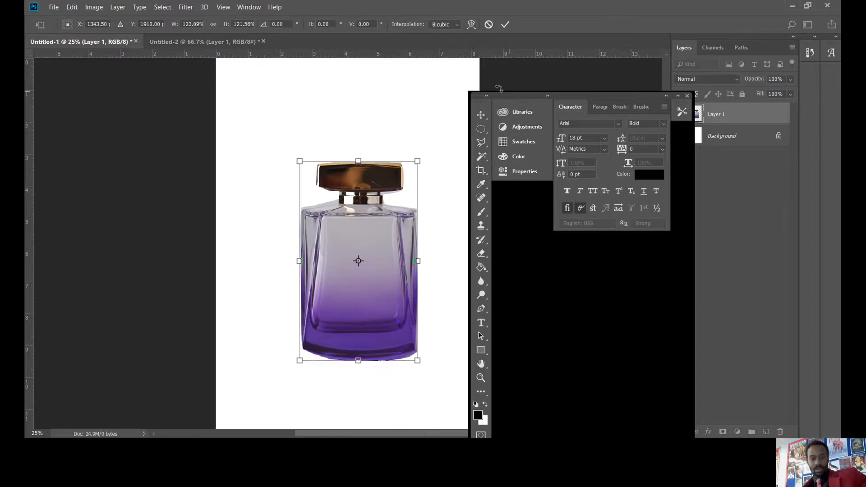
pyautogui.click(481, 129)
pyautogui.click(408, 175)
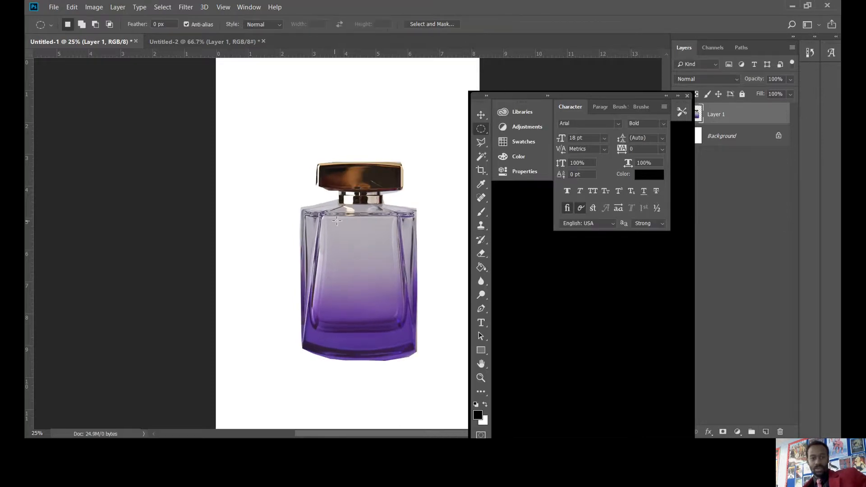
# Step: Step back through the edits to the full purple bottle photo with its lasso outline, and clear the selection
pyautogui.click(71, 7)
pyautogui.click(86, 38)
pyautogui.click(71, 8)
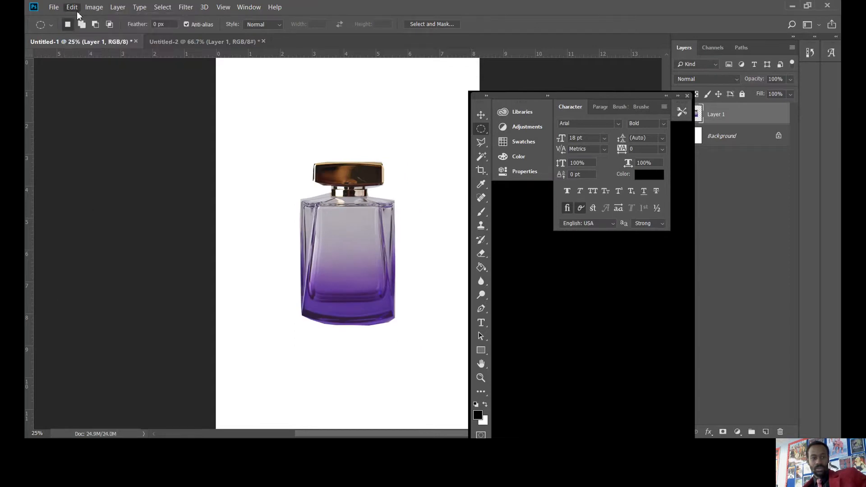
pyautogui.click(83, 38)
pyautogui.click(71, 7)
pyautogui.click(83, 39)
pyautogui.click(72, 8)
pyautogui.click(83, 28)
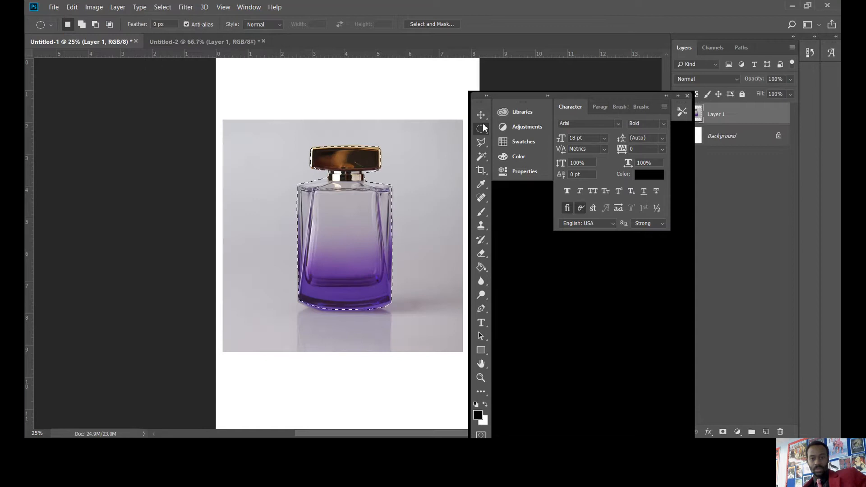
pyautogui.click(406, 96)
# Step: Select the grey background around the purple bottle with the Magic Wand at tolerance 32, delete it and deselect
pyautogui.click(481, 157)
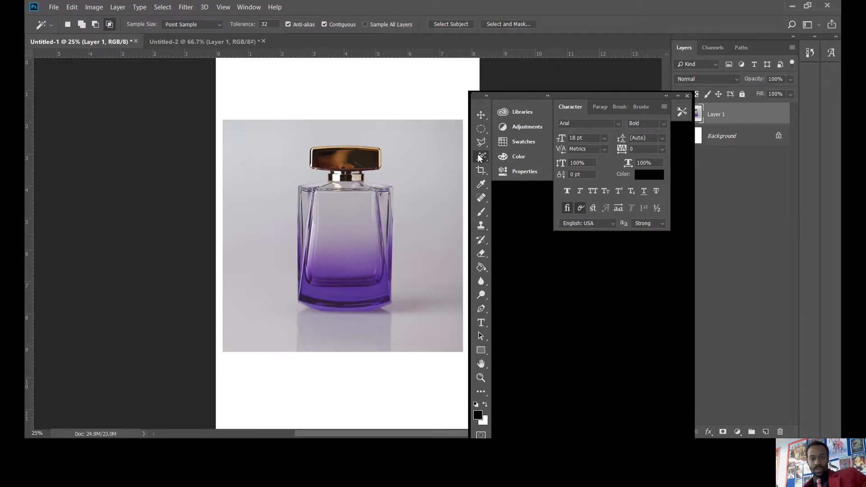
pyautogui.click(510, 167)
pyautogui.click(414, 161)
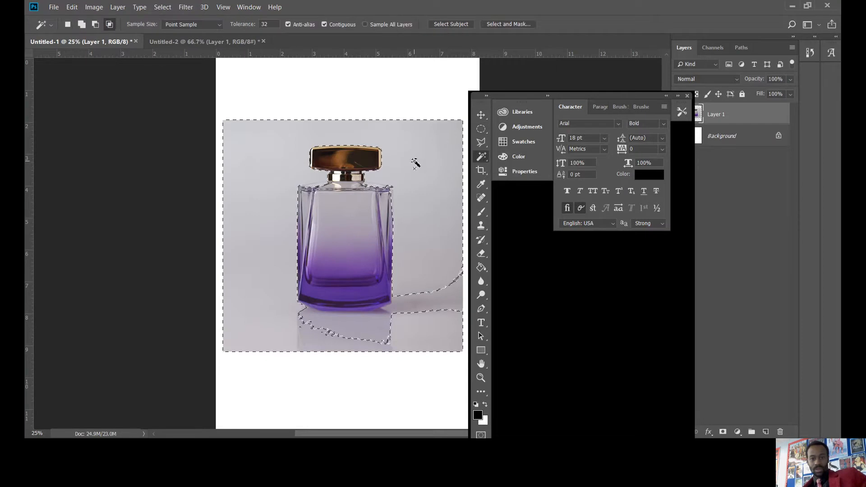
pyautogui.click(428, 87)
pyautogui.click(424, 174)
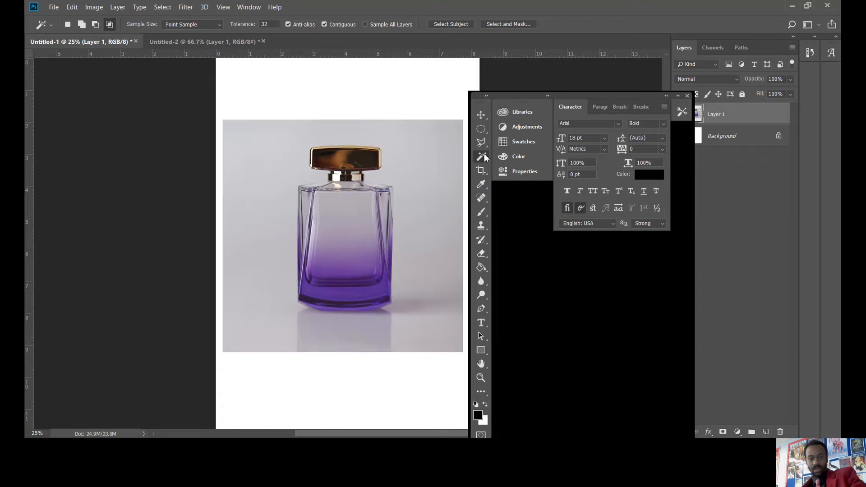
pyautogui.click(436, 170)
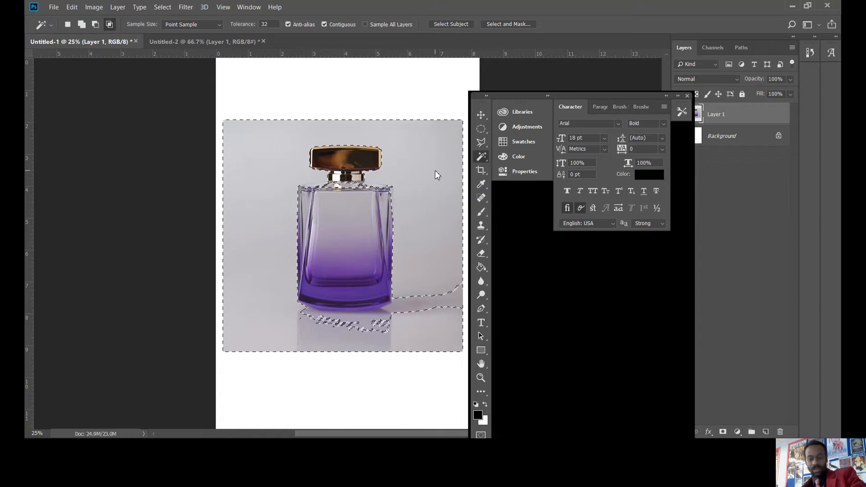
pyautogui.press('Delete')
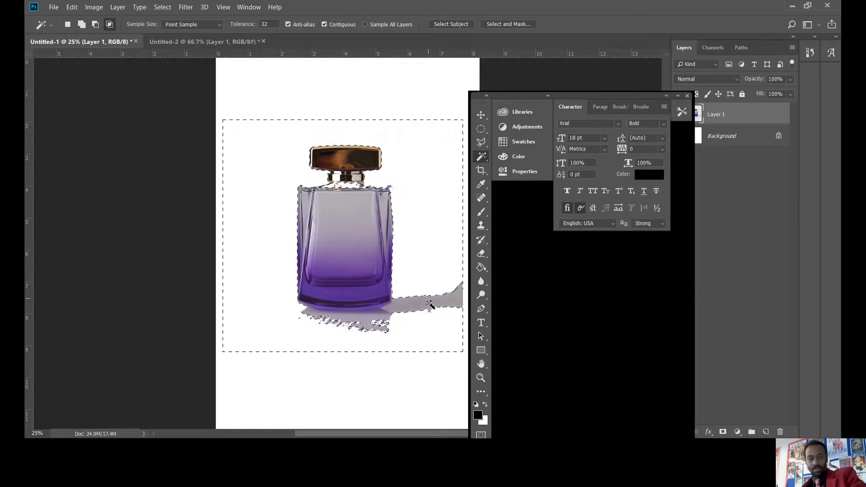
pyautogui.hotkey('ctrl', 'd')
pyautogui.click(429, 176)
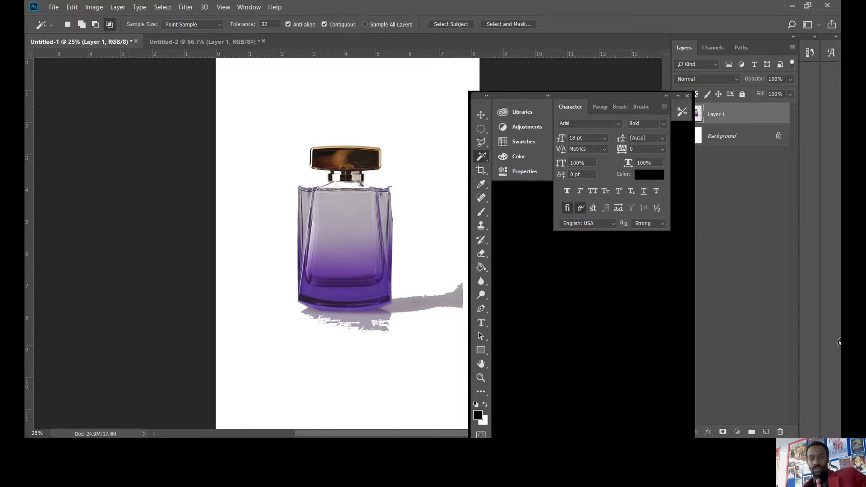
# Step: Delete the purple bottle layer from Untitled-1, and copy the glass bottle from Untitled-2 using a rectangular selection around it
pyautogui.moveTo(784, 124); pyautogui.dragTo(780, 432)
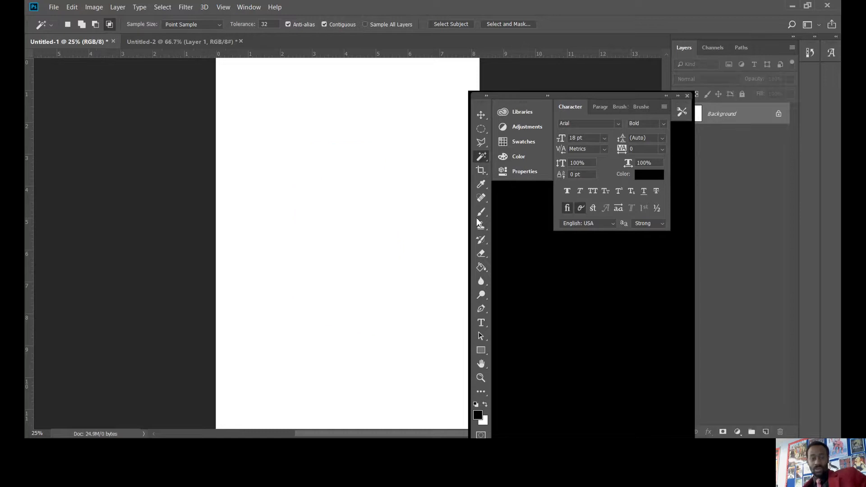
pyautogui.click(193, 41)
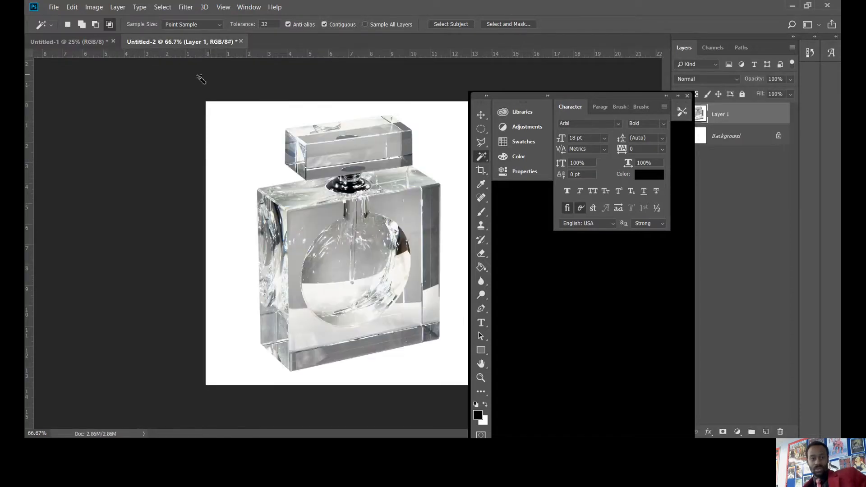
pyautogui.click(482, 130)
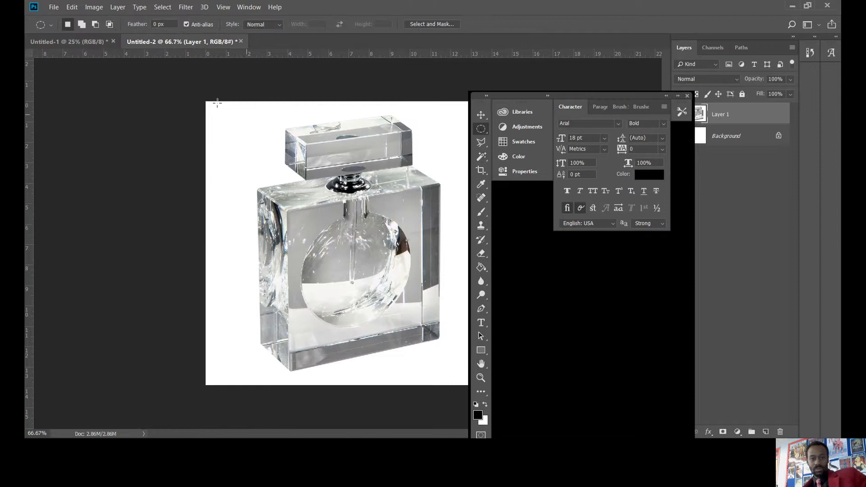
pyautogui.click(201, 100)
pyautogui.click(441, 183)
pyautogui.moveTo(482, 135); pyautogui.dragTo(511, 126)
pyautogui.moveTo(208, 88); pyautogui.dragTo(499, 409)
pyautogui.click(72, 7)
pyautogui.click(91, 77)
# Step: Switch to the Untitled-1 document and paste the copied glass bottle onto the blank page
pyautogui.click(67, 41)
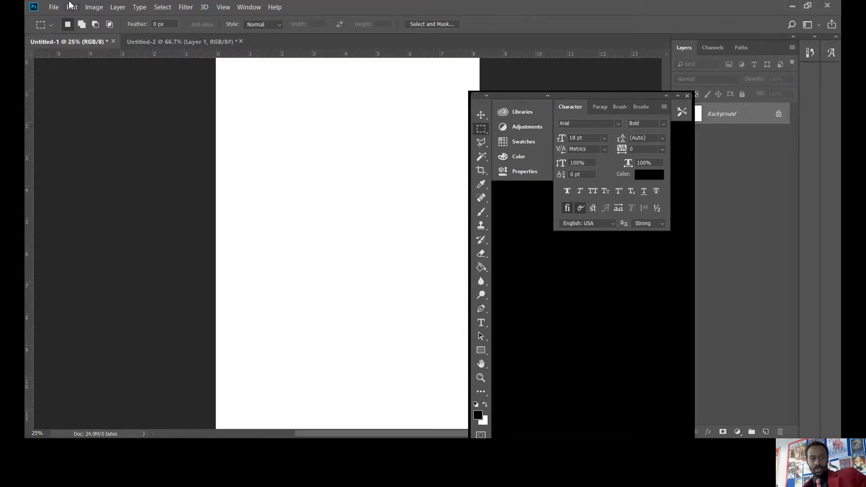
pyautogui.click(71, 6)
pyautogui.click(116, 94)
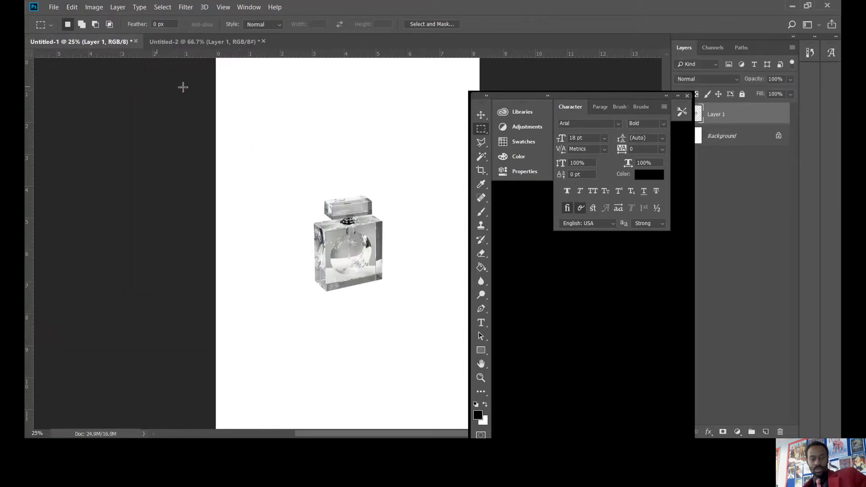
# Step: Enlarge the glass bottle to about 124% with Free Transform, place it in the page's lower left area and apply the transform
pyautogui.hotkey('ctrl', 't')
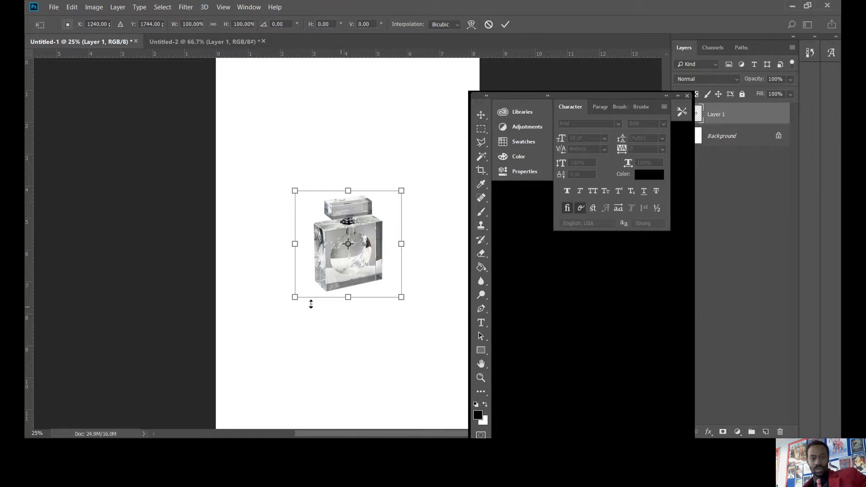
pyautogui.moveTo(273, 328); pyautogui.dragTo(269, 330)
pyautogui.moveTo(346, 220); pyautogui.dragTo(310, 264)
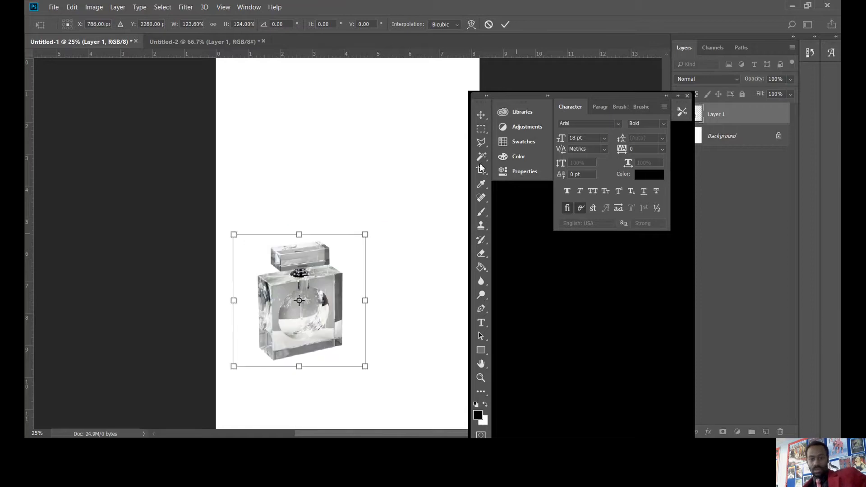
pyautogui.click(481, 128)
pyautogui.click(410, 176)
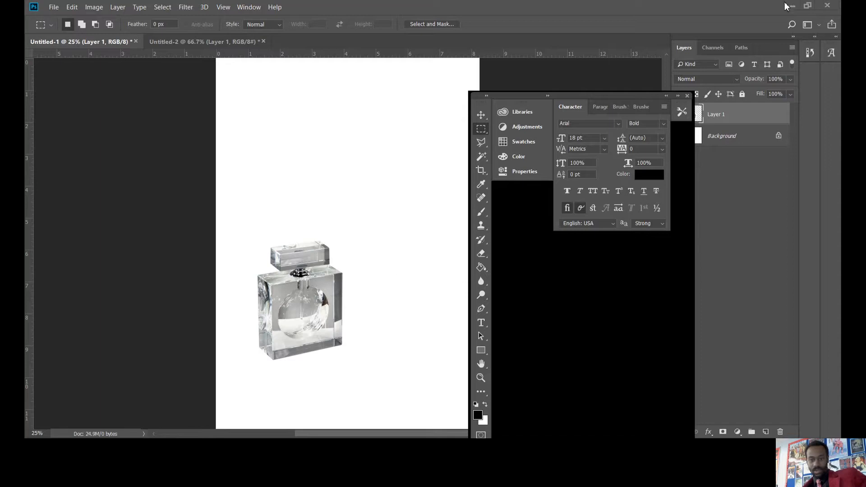
# Step: Paste the portrait of the woman with the gold necklace and stretch it across the page to about 465% width and 473% height
pyautogui.click(67, 6)
pyautogui.click(102, 97)
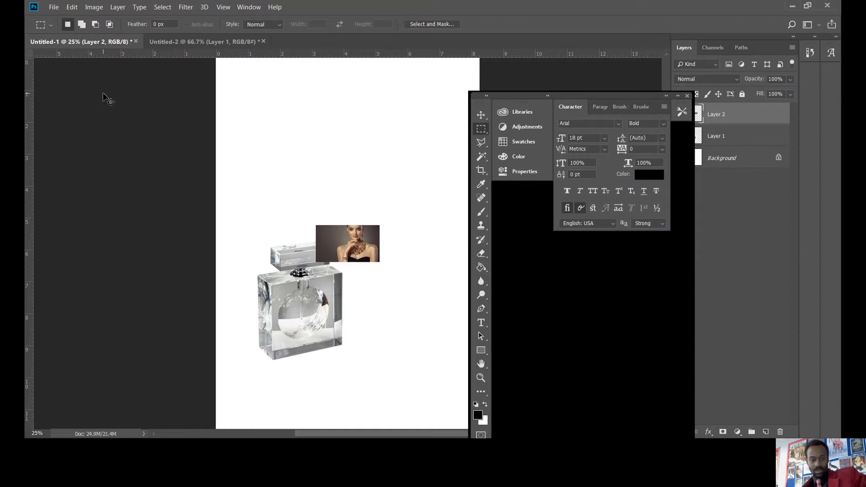
pyautogui.hotkey('ctrl', 't')
pyautogui.moveTo(382, 225); pyautogui.dragTo(481, 149)
pyautogui.moveTo(504, 99); pyautogui.dragTo(574, 88)
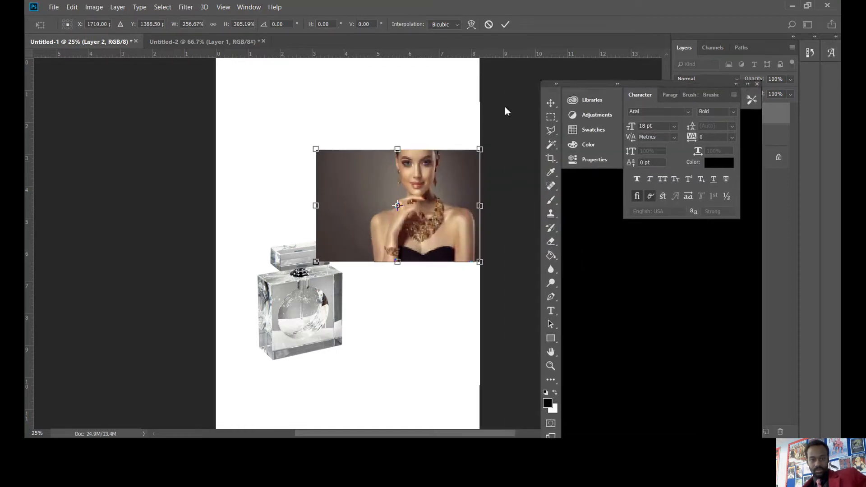
pyautogui.moveTo(255, 284); pyautogui.dragTo(210, 300)
pyautogui.moveTo(482, 308); pyautogui.dragTo(508, 325)
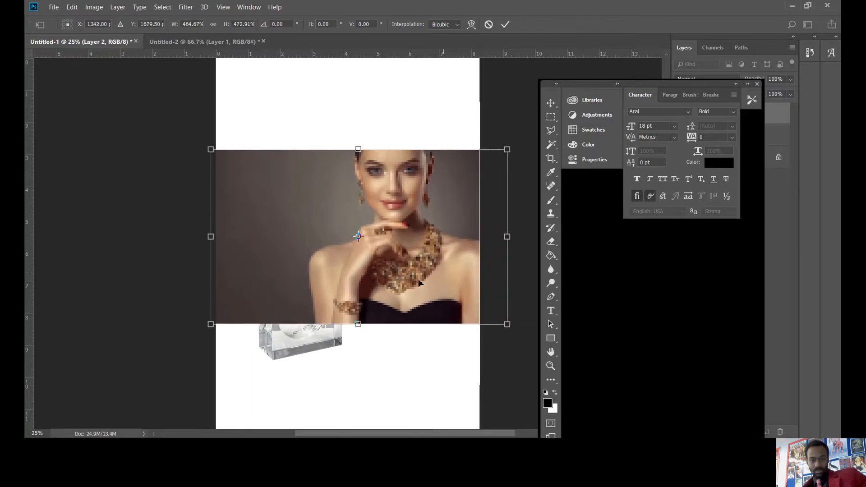
# Step: Reposition the portrait on the page, scale it to about 549% width and 552% height, and apply the transform
pyautogui.moveTo(420, 283); pyautogui.dragTo(392, 296)
pyautogui.moveTo(480, 338); pyautogui.dragTo(517, 355)
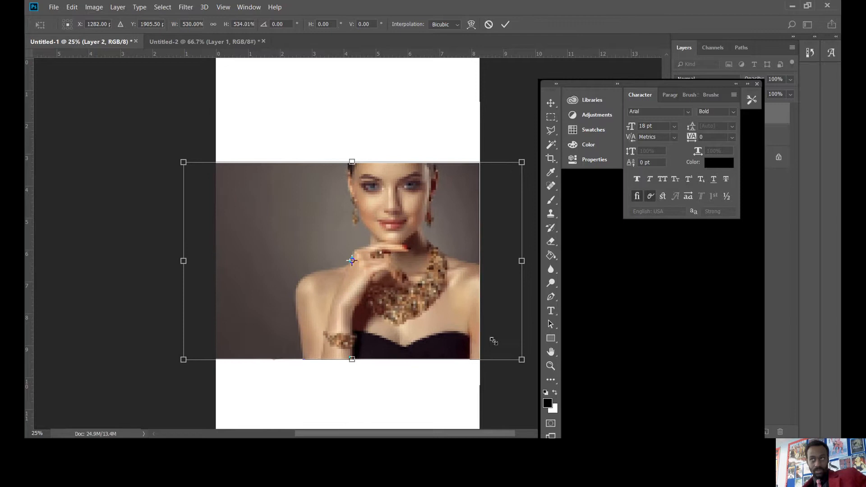
pyautogui.moveTo(403, 303); pyautogui.dragTo(391, 278)
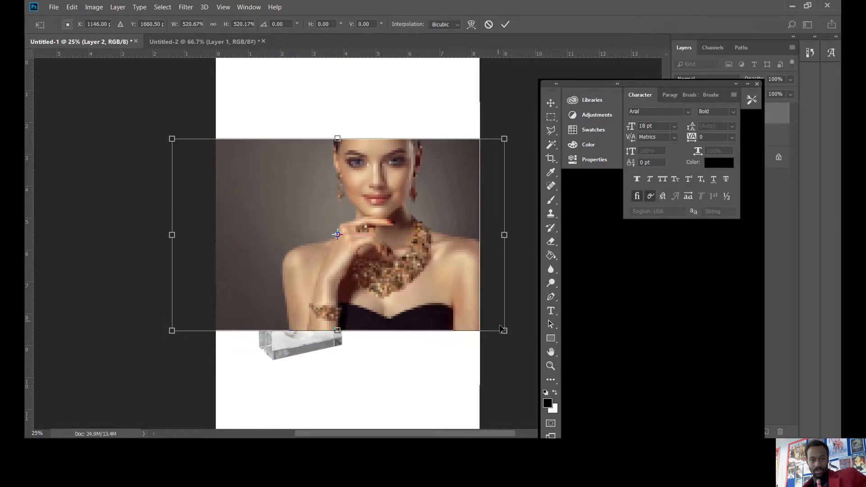
pyautogui.moveTo(507, 333); pyautogui.dragTo(523, 344)
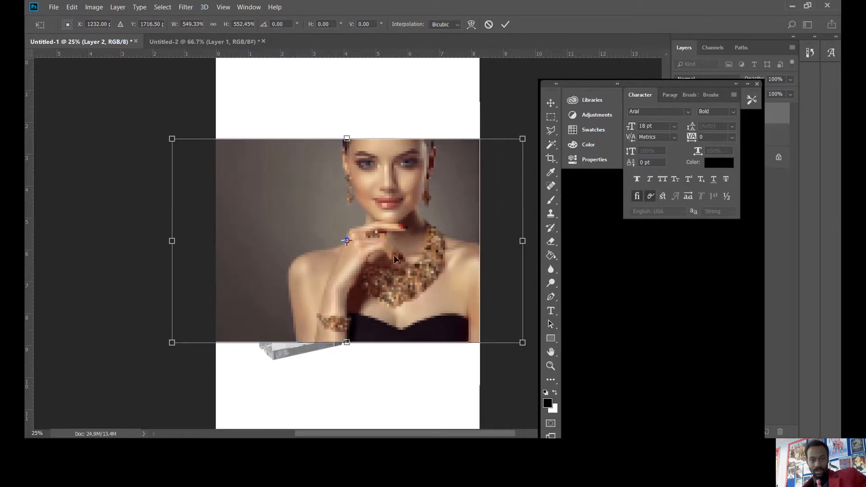
pyautogui.click(550, 119)
pyautogui.click(408, 176)
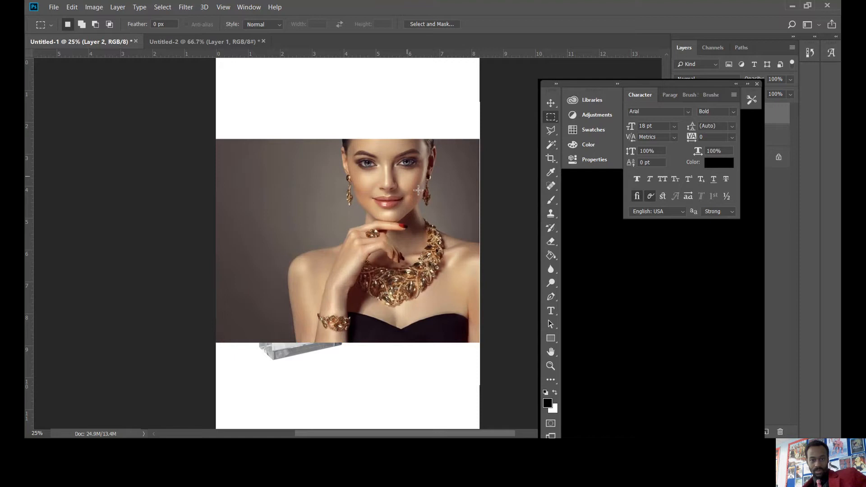
# Step: Try to select the grey background beside the woman's face with the Magic Wand at tolerance 32, and clear the selection
pyautogui.click(550, 144)
pyautogui.click(451, 178)
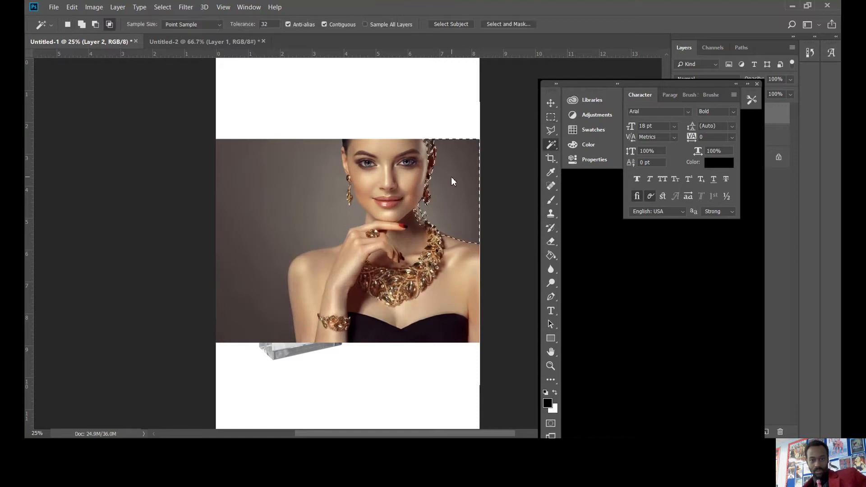
pyautogui.click(453, 162)
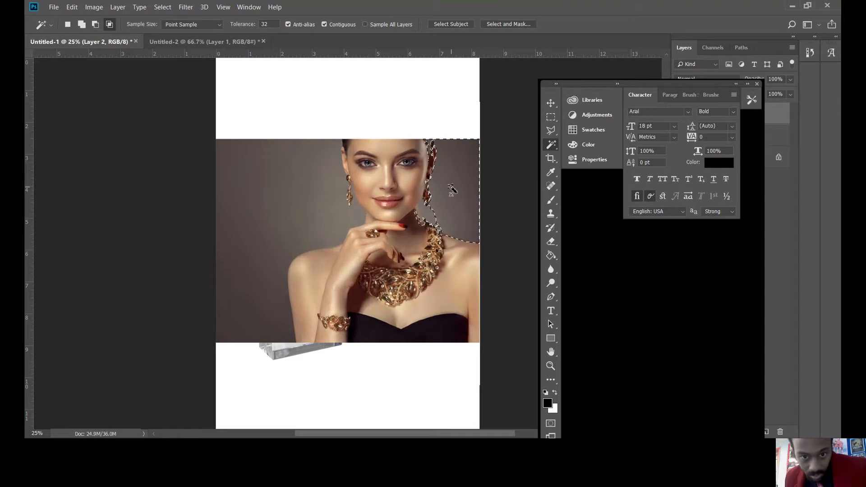
pyautogui.click(452, 93)
pyautogui.press('Return')
pyautogui.hotkey('ctrl', 'd')
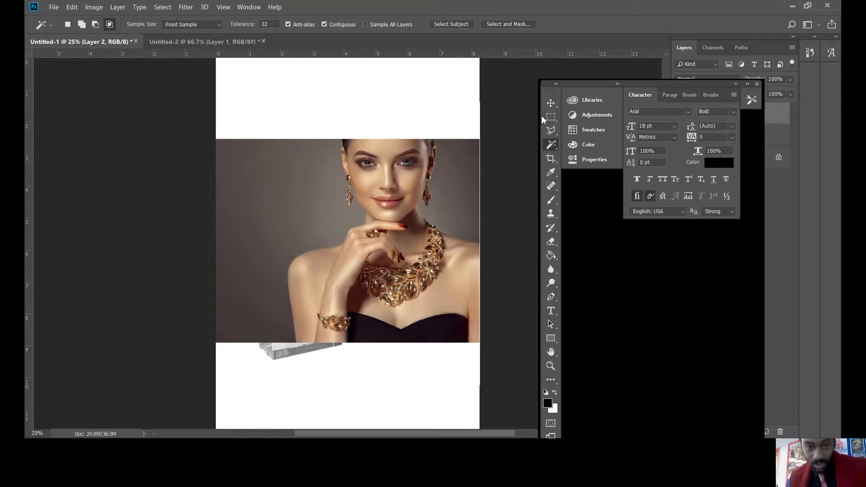
# Step: Select the grey background beside the woman's face with the Quick Selection Tool, subtracting the area along her hair and earring
pyautogui.rightClick(553, 141)
pyautogui.click(552, 136)
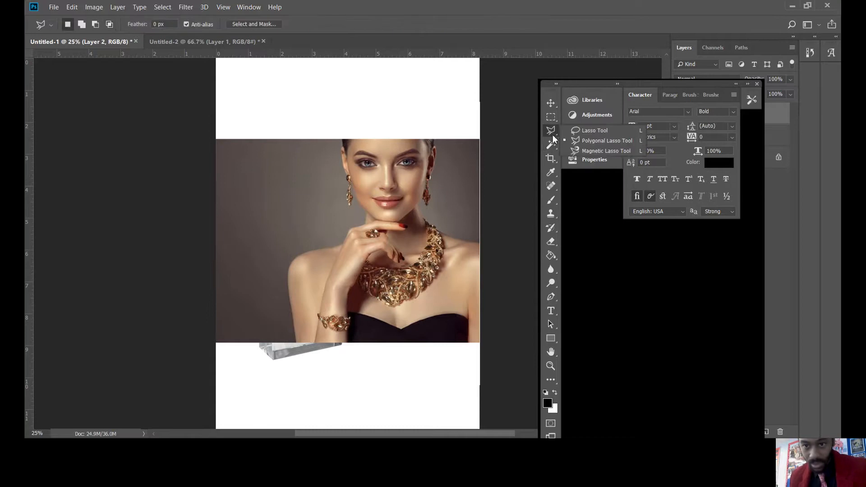
pyautogui.click(556, 147)
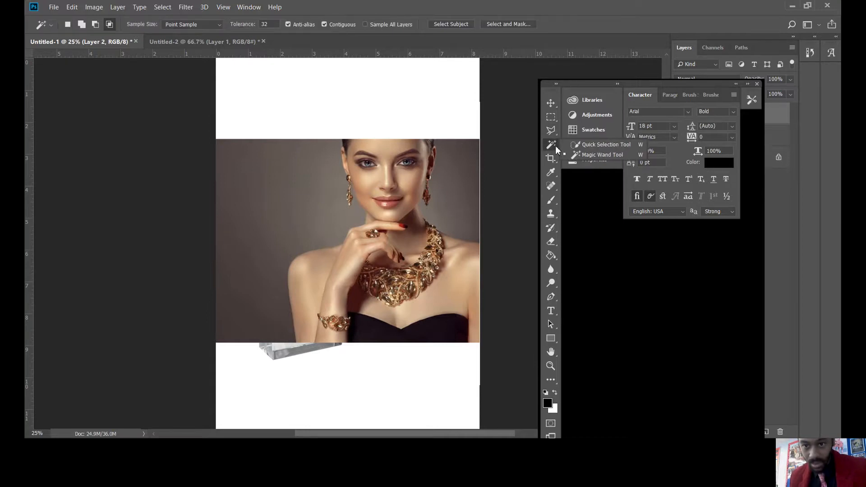
pyautogui.click(605, 144)
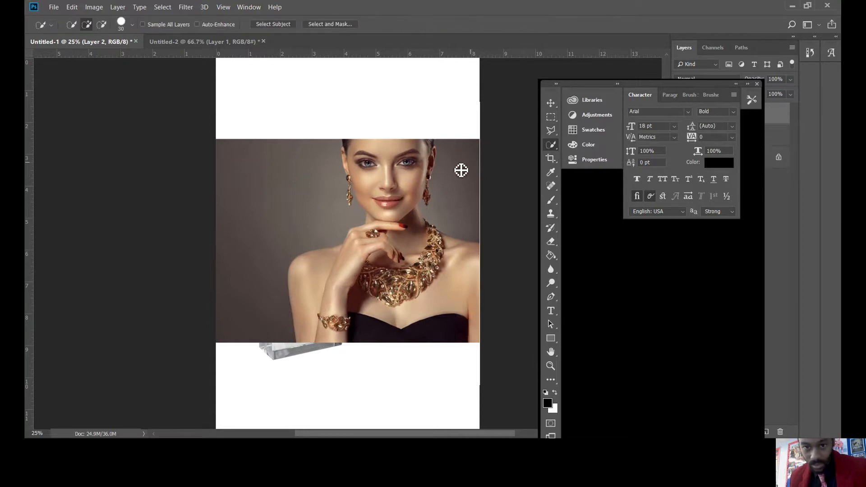
pyautogui.click(438, 144)
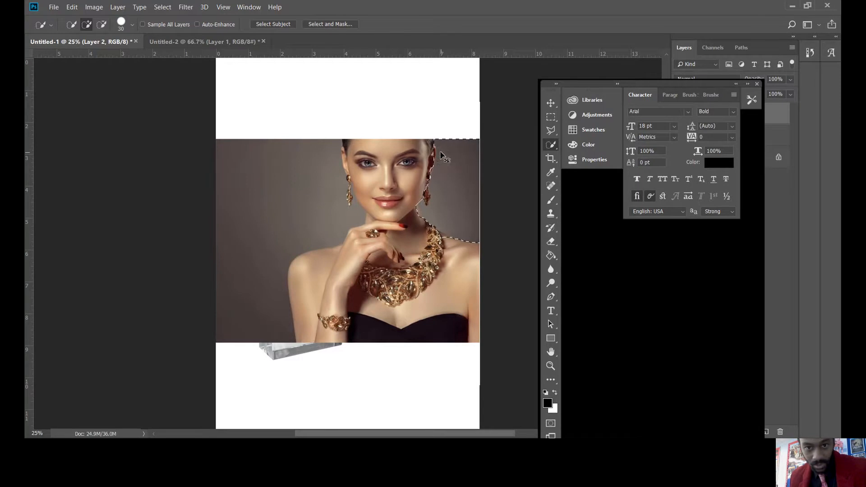
pyautogui.press('alt')
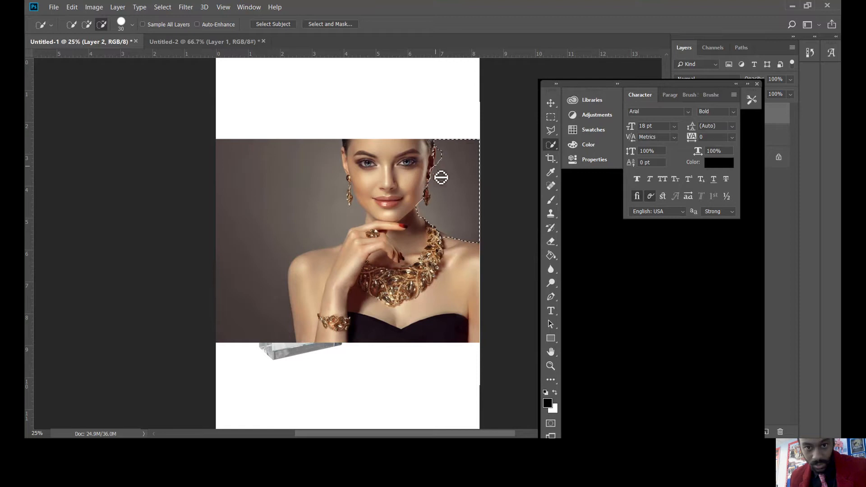
pyautogui.press('alt')
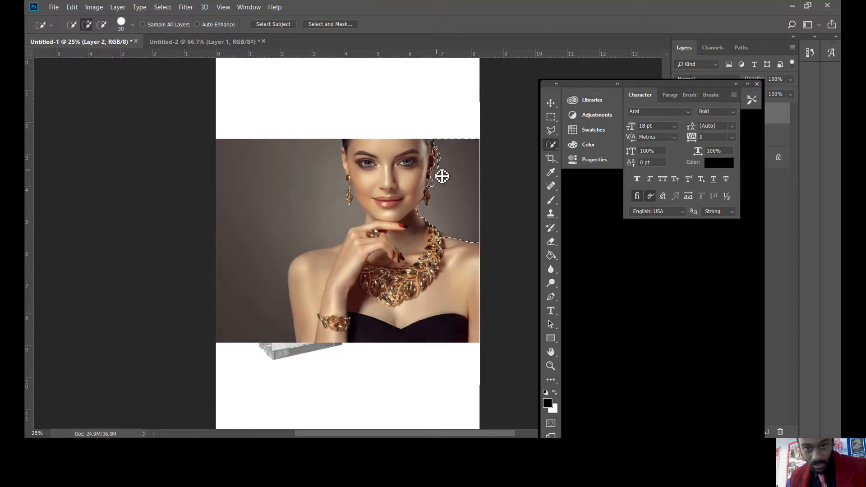
# Step: Step back through the Quick Selection edits until the portrait has no selection, and switch to the Rectangular Marquee tool
pyautogui.click(72, 7)
pyautogui.click(86, 40)
pyautogui.click(72, 7)
pyautogui.click(88, 39)
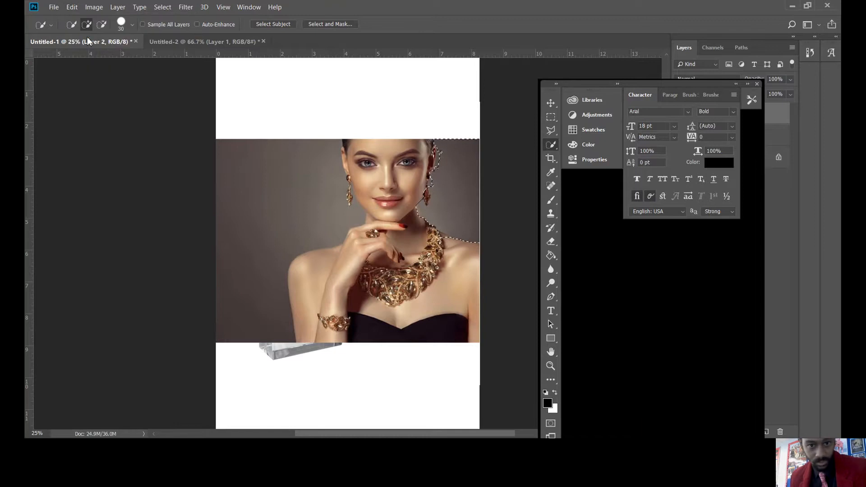
pyautogui.click(72, 7)
pyautogui.click(91, 40)
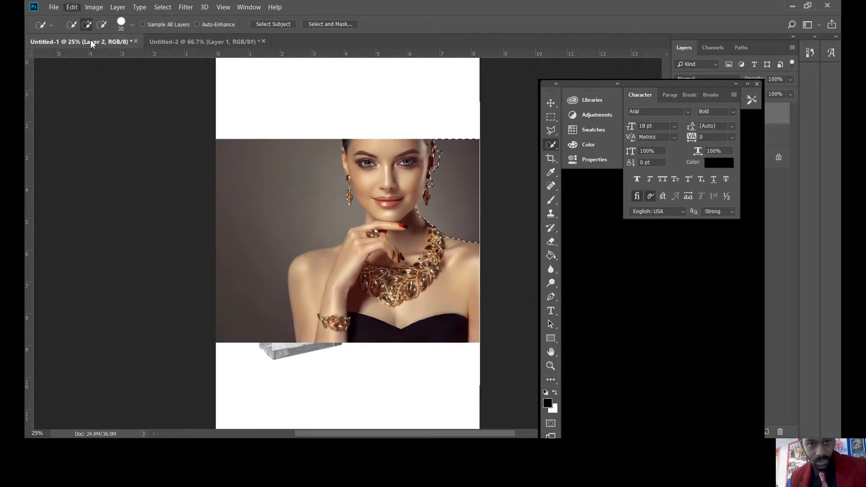
pyautogui.click(71, 7)
pyautogui.click(88, 39)
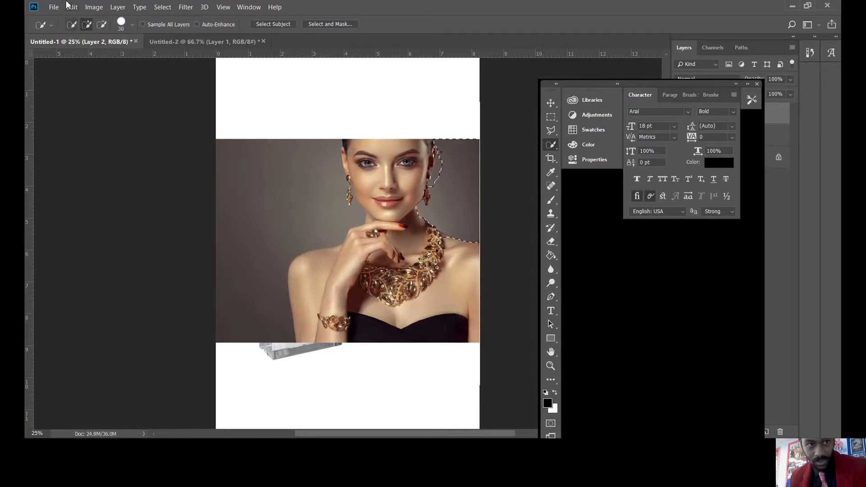
pyautogui.click(72, 7)
pyautogui.click(87, 39)
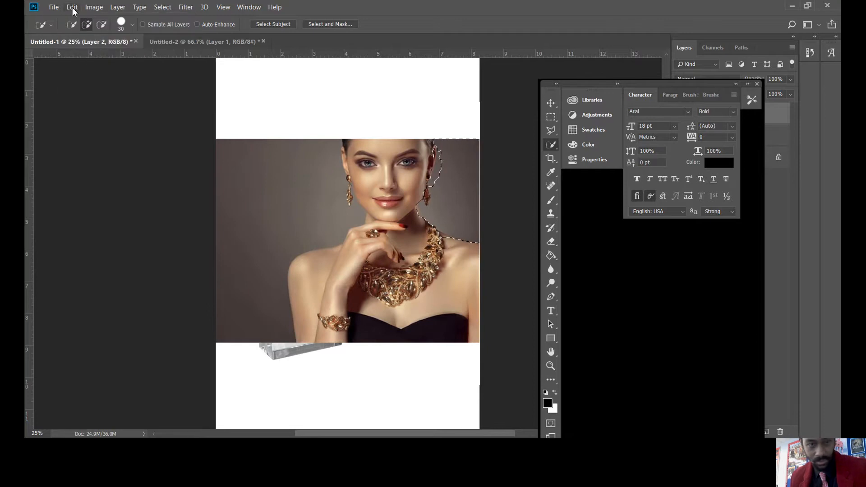
pyautogui.click(71, 7)
pyautogui.click(88, 40)
pyautogui.click(551, 117)
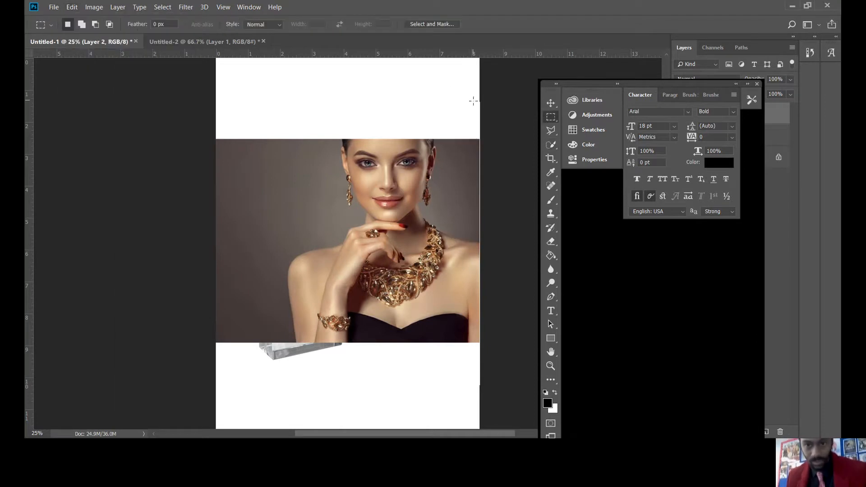
# Step: Move the glass bottle layer above the portrait layer, and delete the bottle's white background with the Magic Wand at tolerance 32
pyautogui.moveTo(700, 82); pyautogui.dragTo(643, 87)
pyautogui.moveTo(737, 140); pyautogui.dragTo(735, 113)
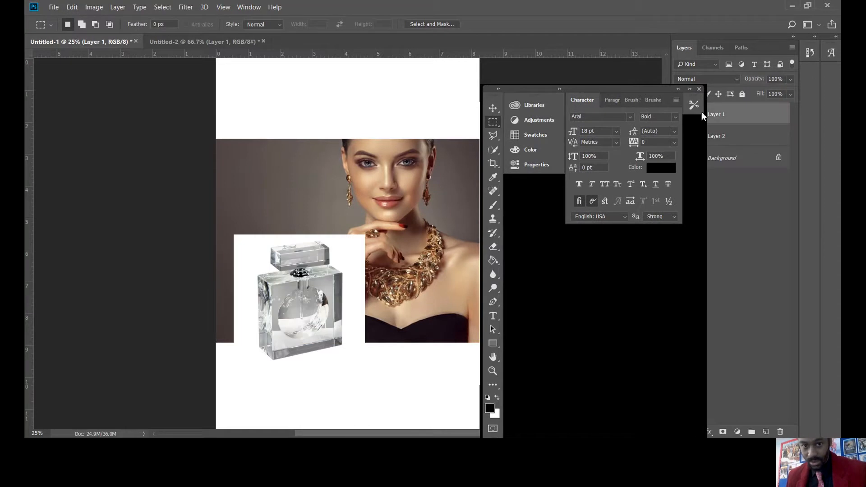
pyautogui.click(493, 149)
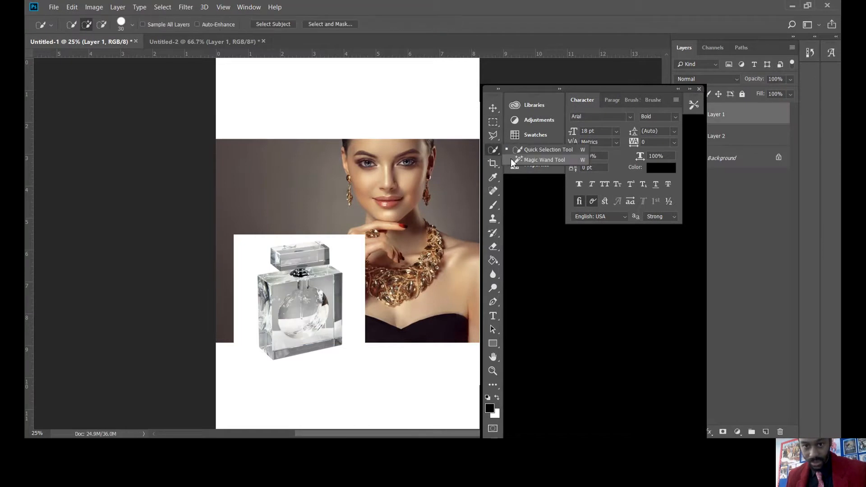
pyautogui.click(537, 162)
pyautogui.click(254, 253)
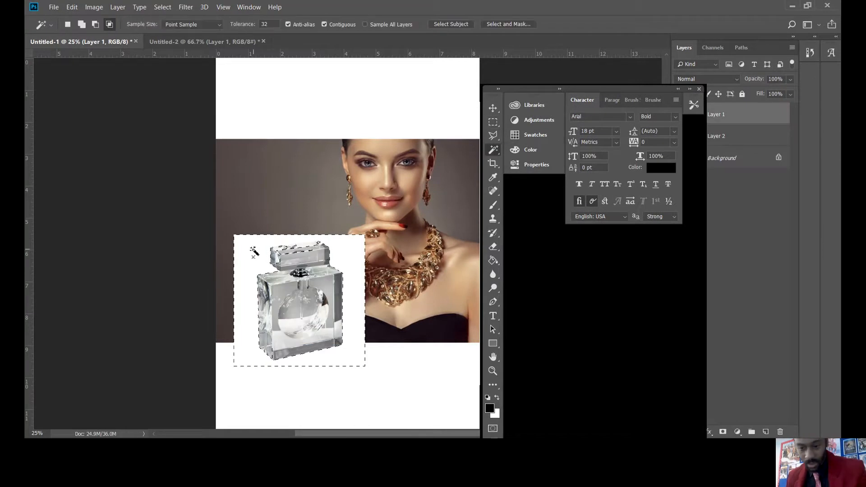
pyautogui.press('Delete')
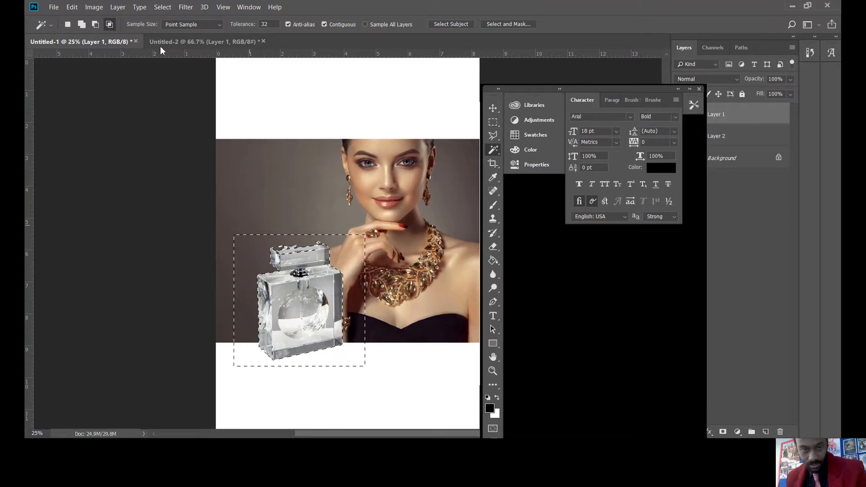
# Step: Make the portrait layer active with the Move tool
pyautogui.click(493, 122)
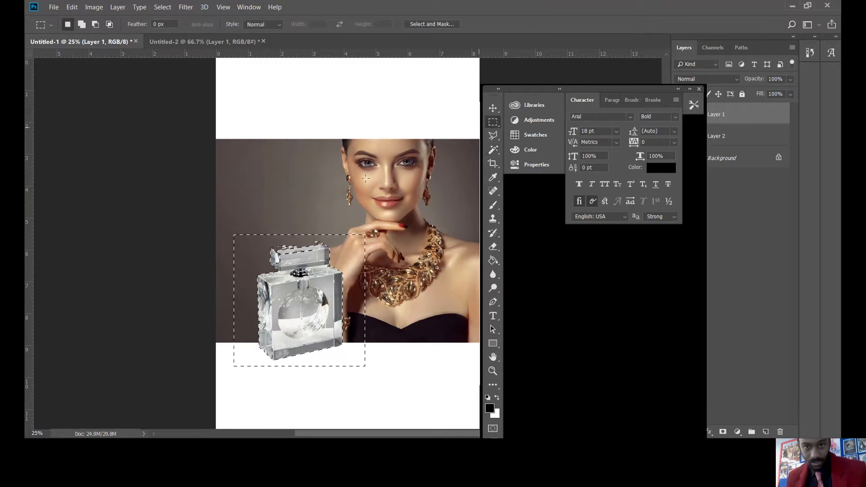
pyautogui.click(493, 108)
pyautogui.hotkey('alt', '[')
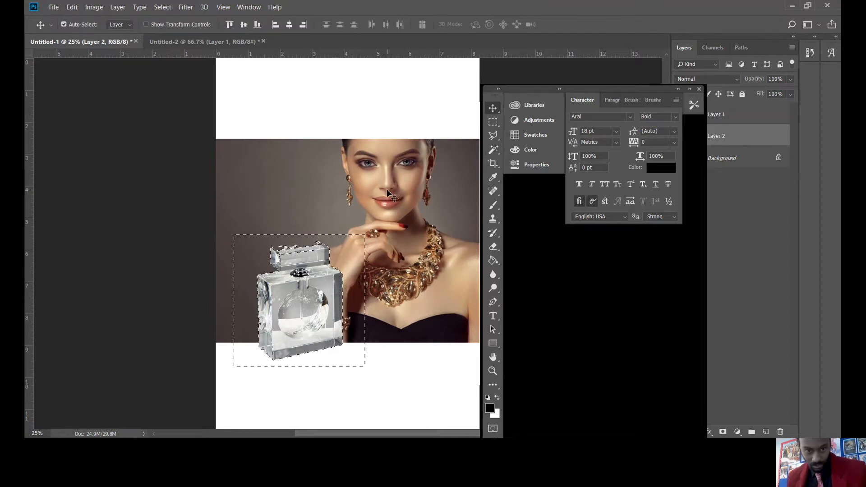
pyautogui.press('c')
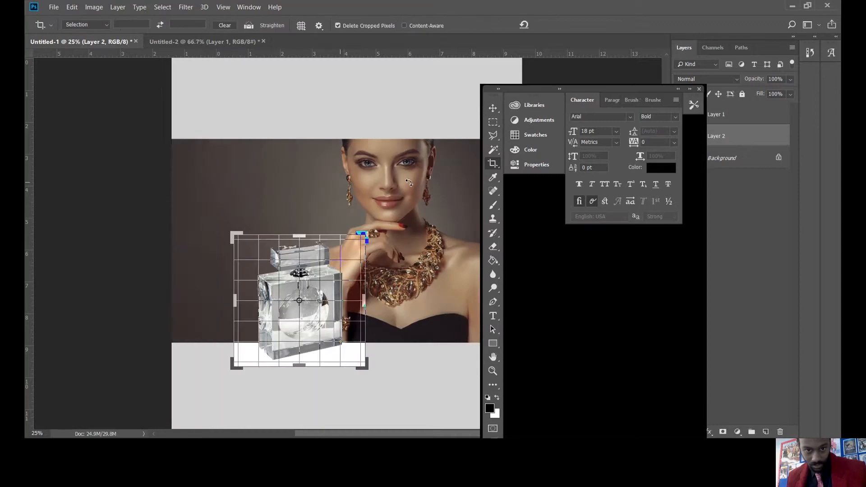
pyautogui.click(500, 125)
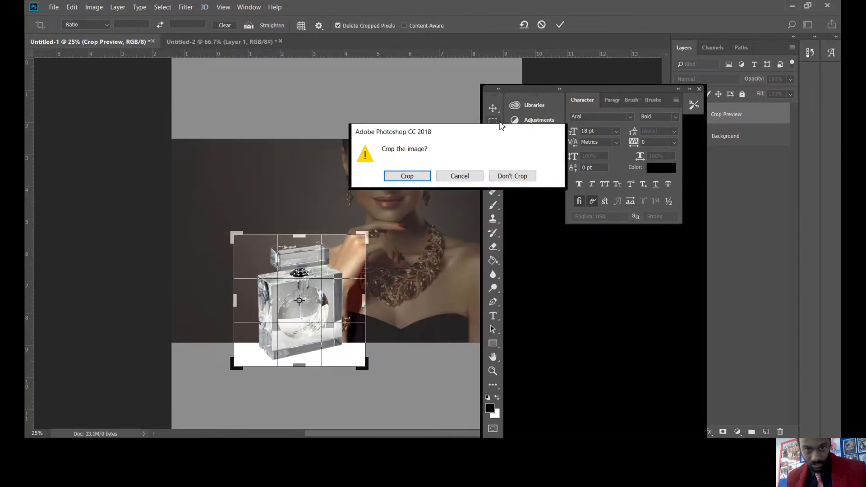
pyautogui.click(501, 177)
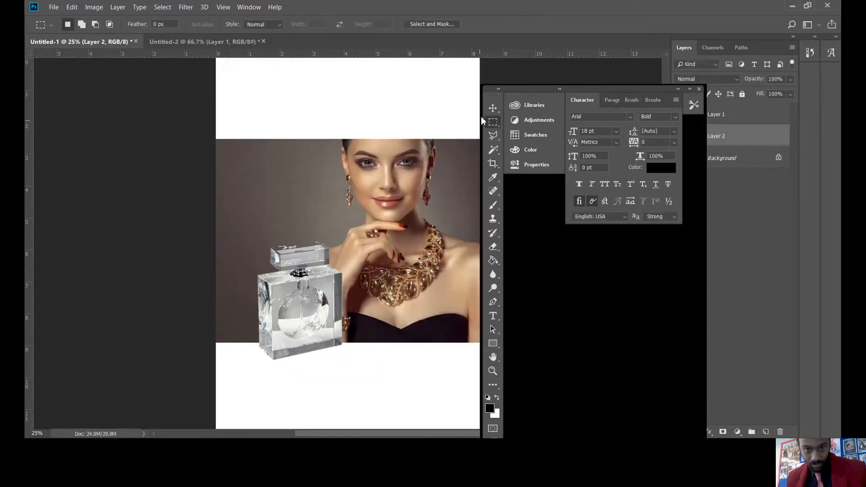
# Step: Move the glass bottle to the page's lower-left corner, and enlarge it with Free Transform to 116.50% width and 113.56% height
pyautogui.click(493, 108)
pyautogui.moveTo(319, 313); pyautogui.dragTo(278, 382)
pyautogui.hotkey('ctrl', 't')
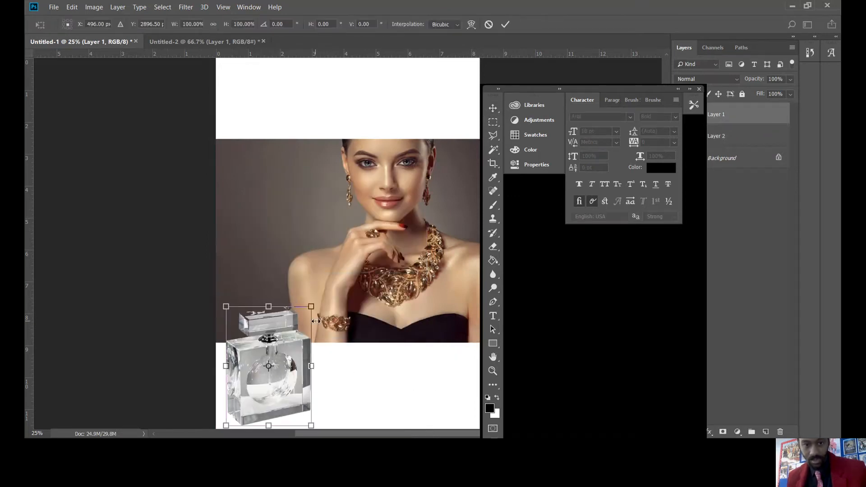
pyautogui.moveTo(314, 308); pyautogui.dragTo(328, 292)
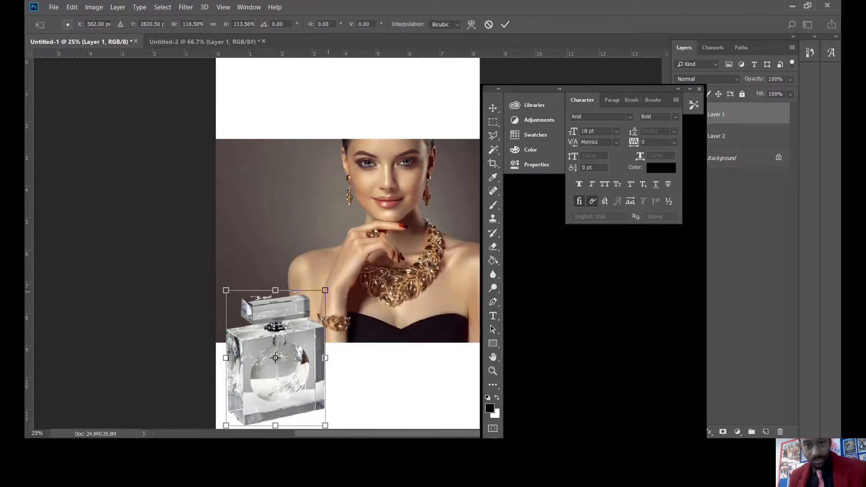
pyautogui.click(492, 134)
pyautogui.click(427, 176)
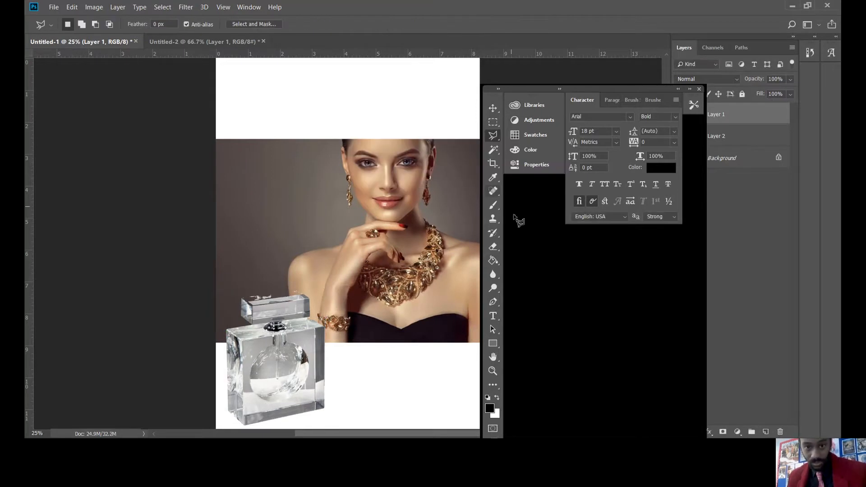
# Step: On the portrait layer, delete three rectangular areas of grey background on both sides of the woman using the Rectangular Marquee tool
pyautogui.click(721, 141)
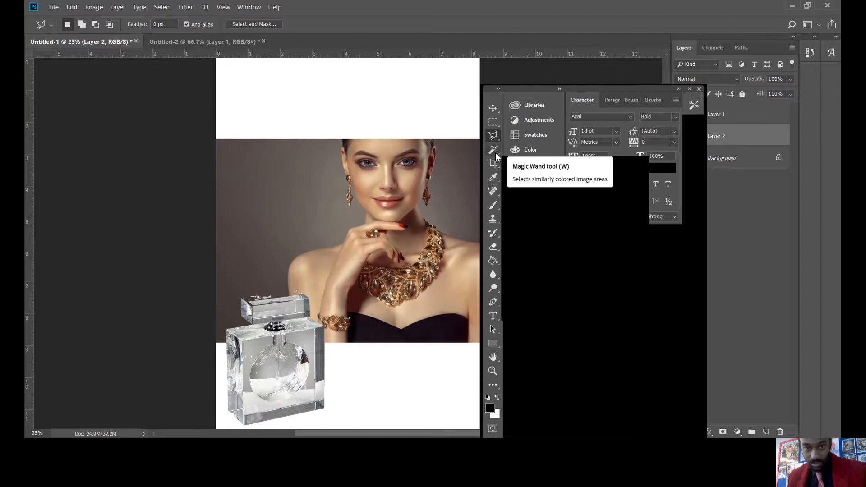
pyautogui.click(493, 122)
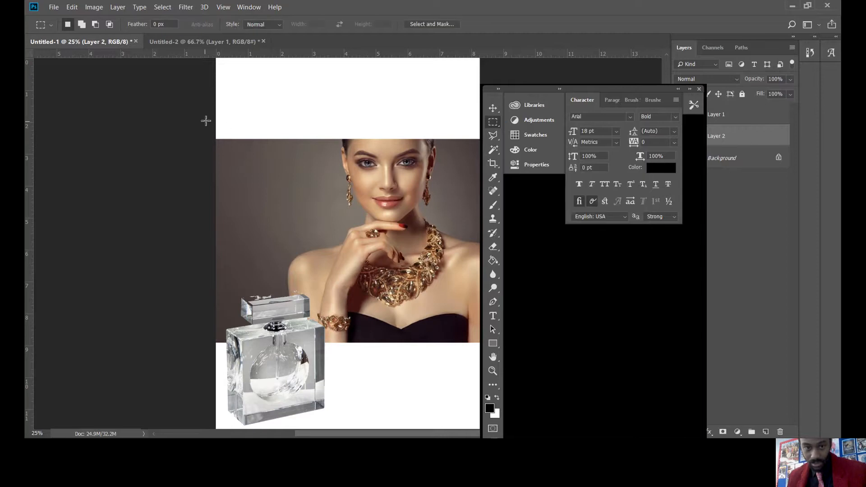
pyautogui.moveTo(216, 119); pyautogui.dragTo(286, 413)
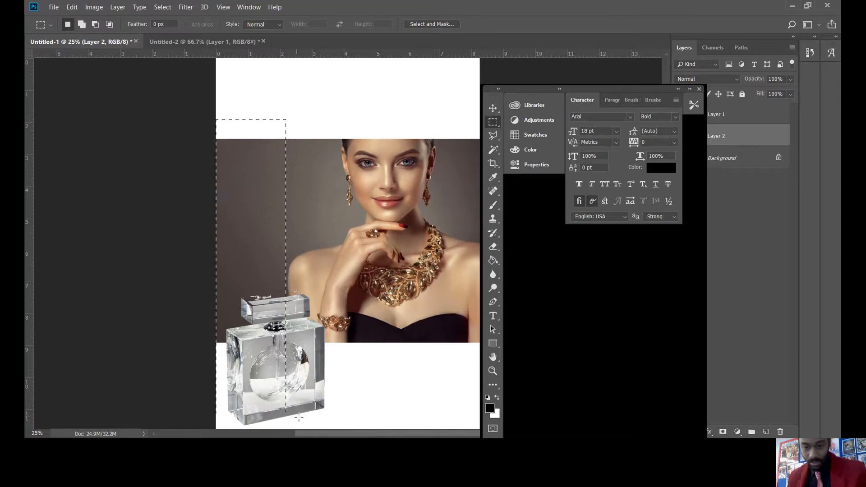
pyautogui.press('Delete')
pyautogui.moveTo(445, 112); pyautogui.dragTo(487, 226)
pyautogui.press('Delete')
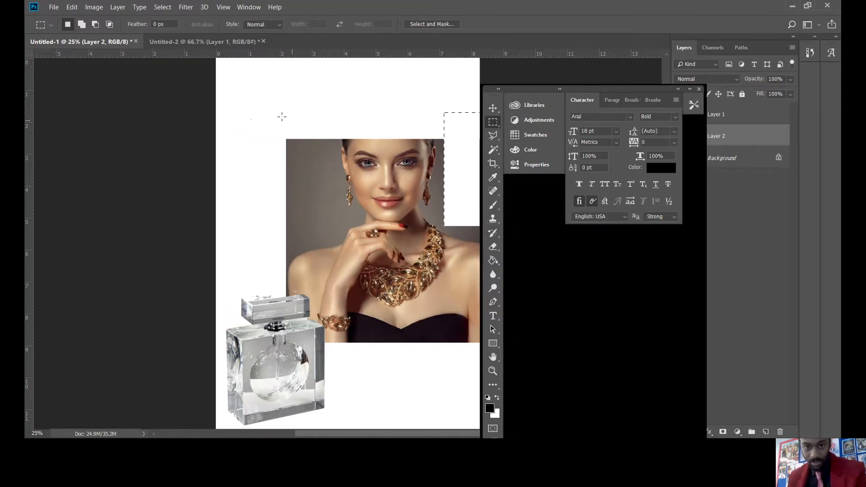
pyautogui.moveTo(280, 116); pyautogui.dragTo(326, 248)
pyautogui.press('Delete')
pyautogui.click(443, 108)
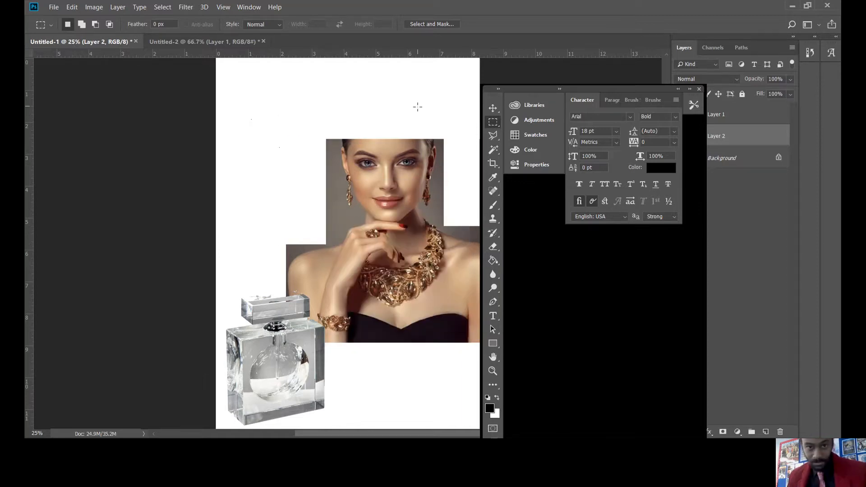
# Step: Outline the grey background along the woman's left-hand hair, ear, earring, hand and shoulder with the Polygonal Lasso, and delete it
pyautogui.press('l')
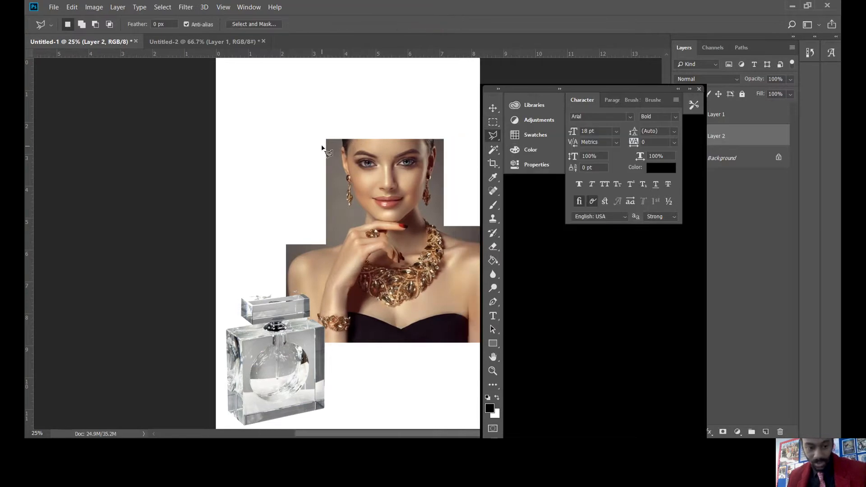
pyautogui.scroll(5, 322, 147)
pyautogui.moveTo(519, 89); pyautogui.dragTo(682, 77)
pyautogui.scroll(-2, 367, 89)
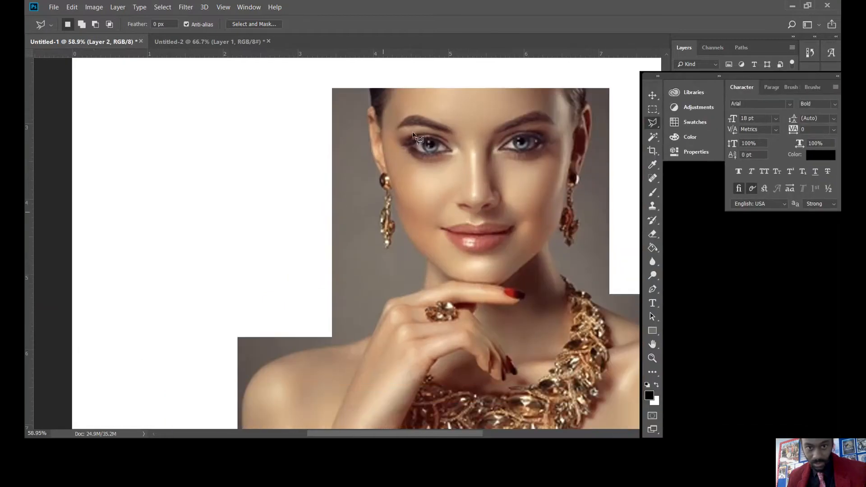
pyautogui.click(368, 86)
pyautogui.click(366, 115)
pyautogui.click(384, 202)
pyautogui.click(382, 208)
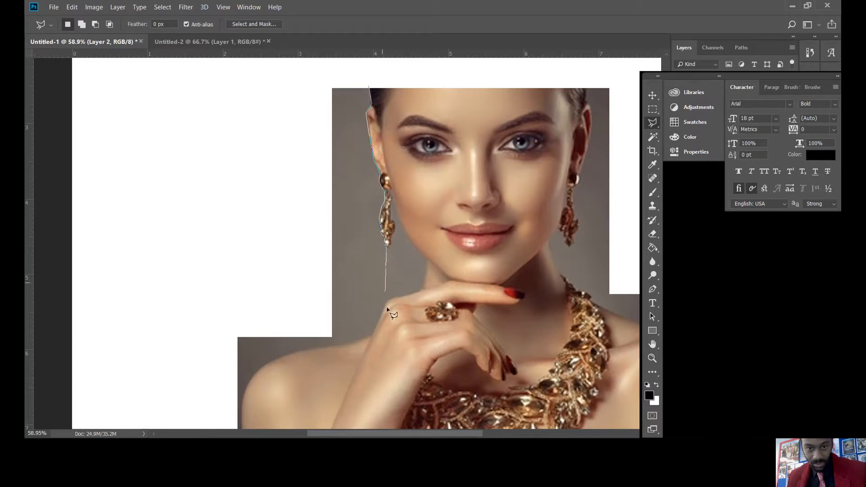
pyautogui.click(383, 311)
pyautogui.click(371, 334)
pyautogui.click(352, 343)
pyautogui.click(304, 350)
pyautogui.click(275, 360)
pyautogui.click(257, 371)
pyautogui.click(246, 392)
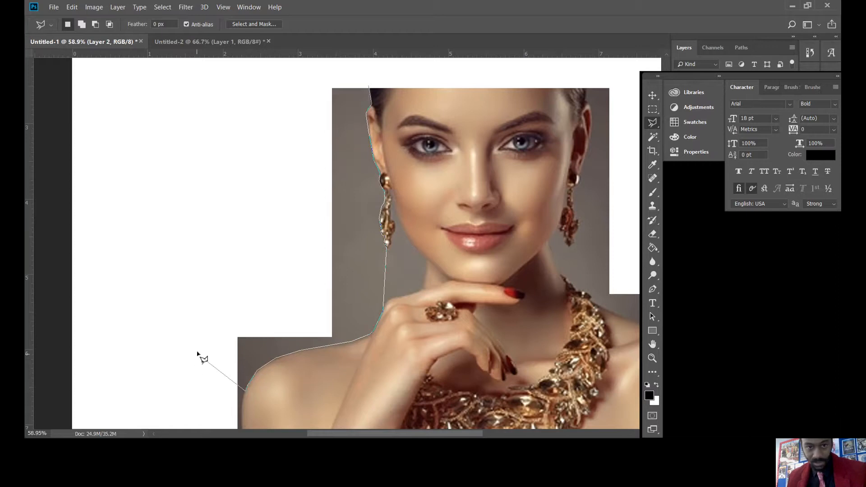
pyautogui.click(198, 352)
pyautogui.click(313, 99)
pyautogui.click(341, 79)
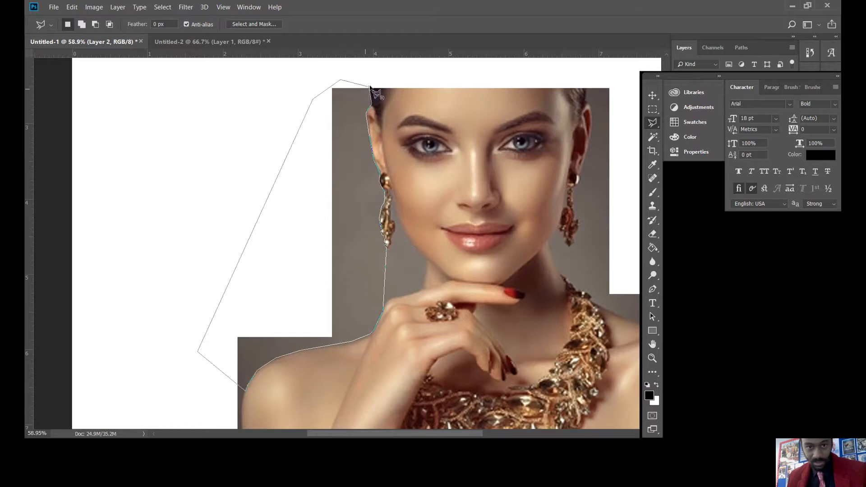
pyautogui.click(368, 88)
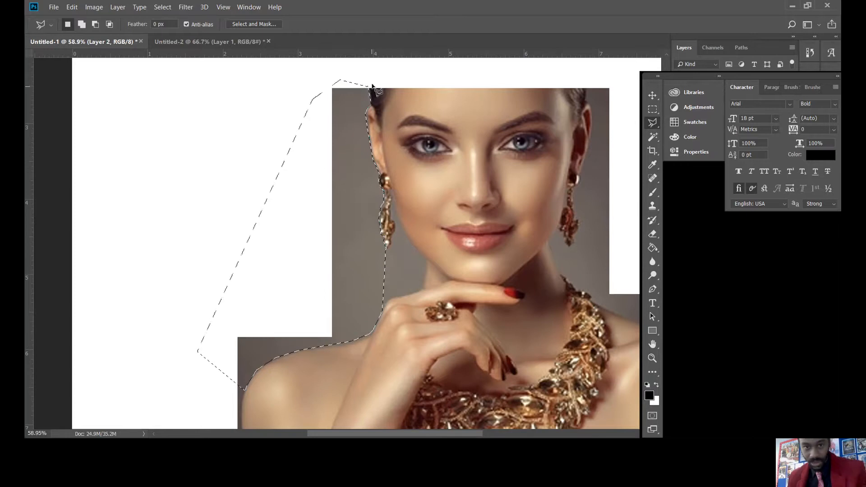
pyautogui.press('Delete')
# Step: Clear the selection, and delete the grey background between the left-hand earring, neck and hand with the Magic Wand
pyautogui.scroll(-5, 361, 192)
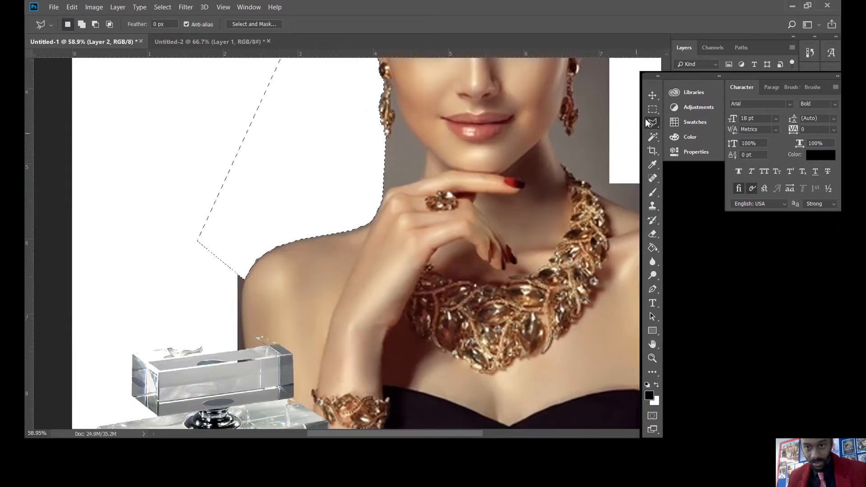
pyautogui.click(647, 138)
pyautogui.click(407, 140)
pyautogui.click(421, 176)
pyautogui.click(651, 112)
pyautogui.click(652, 134)
pyautogui.click(390, 145)
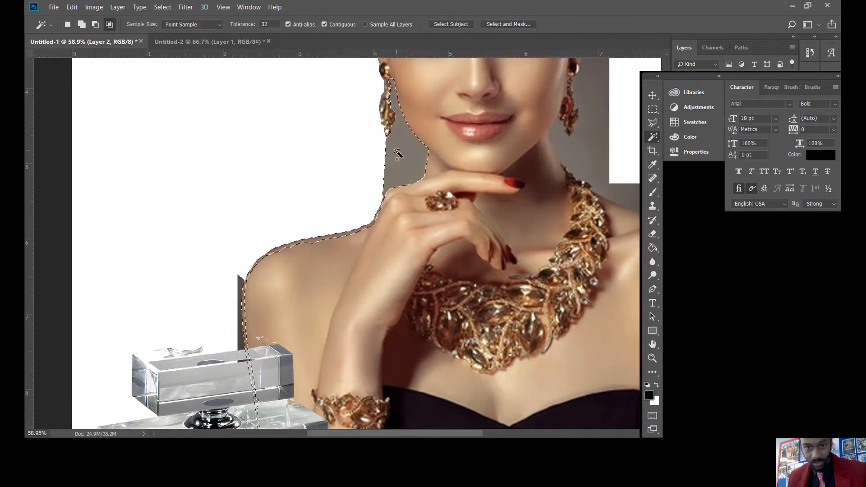
pyautogui.press('Delete')
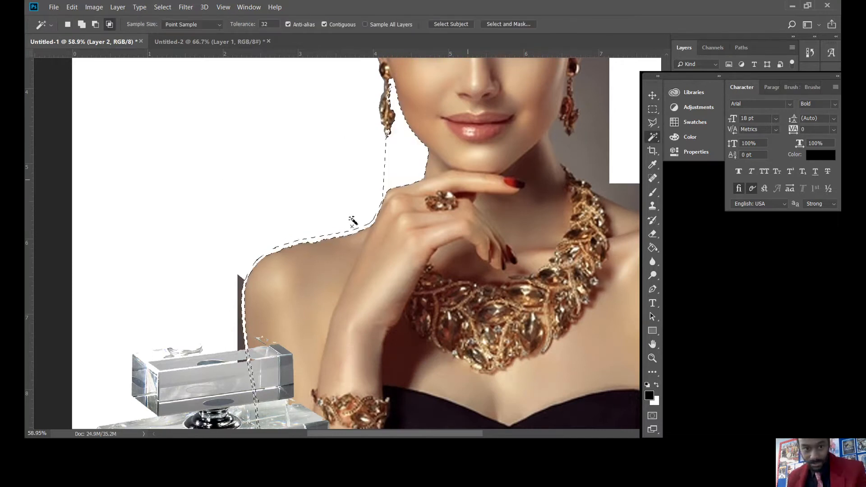
# Step: Try to select the leftover grey strip by the left-hand shoulder and the background beside the necklace with the Magic Wand
pyautogui.scroll(-2, 347, 225)
pyautogui.click(238, 263)
pyautogui.click(425, 178)
pyautogui.click(239, 244)
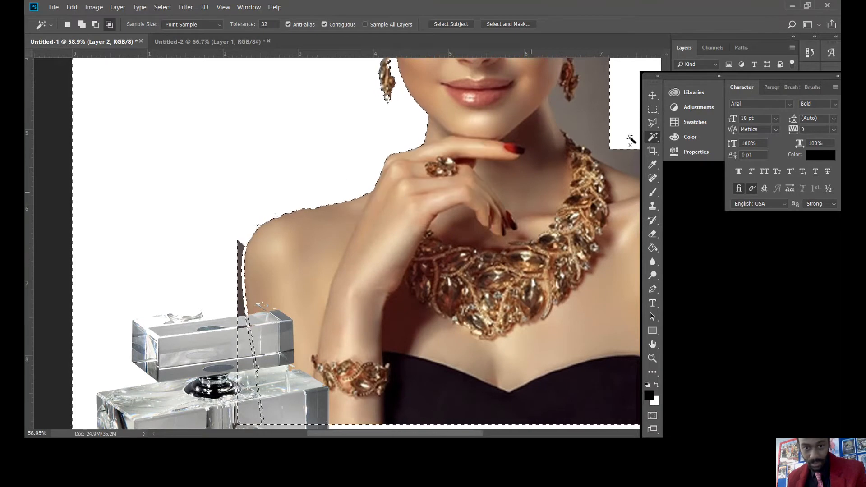
pyautogui.click(583, 115)
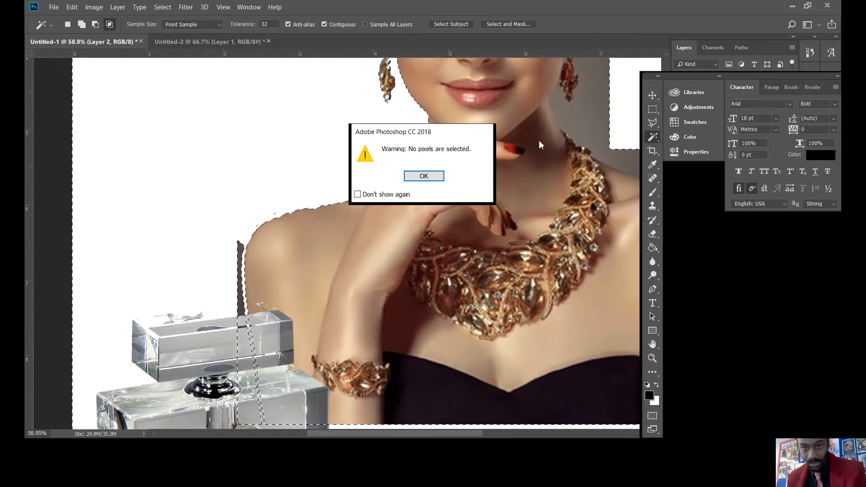
pyautogui.click(425, 176)
pyautogui.click(653, 109)
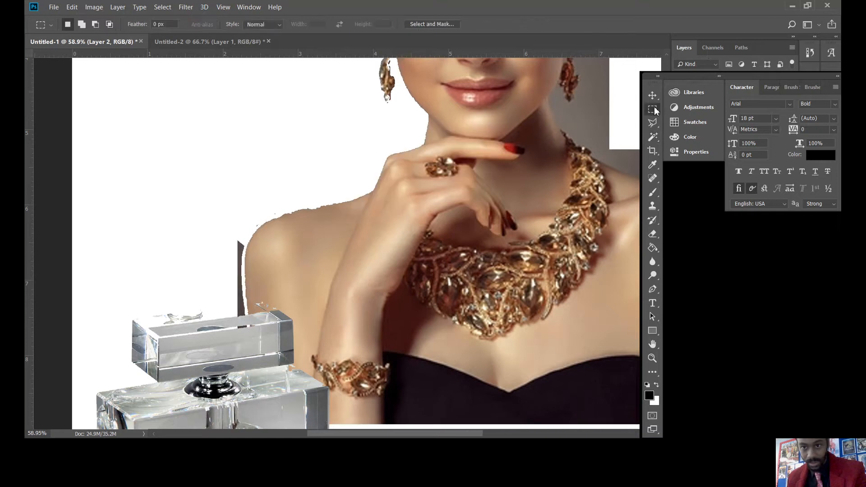
# Step: Refine a Magic Wand selection of the right-hand background down to the grey area beside the upper hair, and delete it
pyautogui.click(653, 137)
pyautogui.click(595, 109)
pyautogui.scroll(-1, 595, 108)
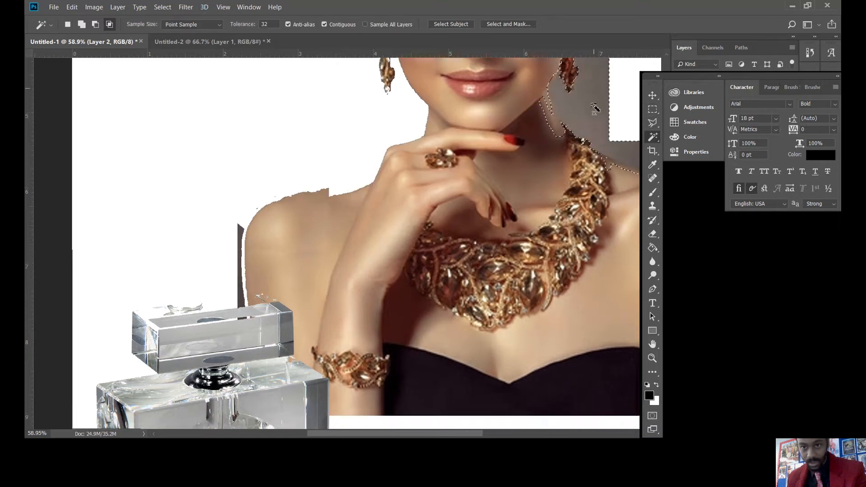
pyautogui.scroll(5, 615, 132)
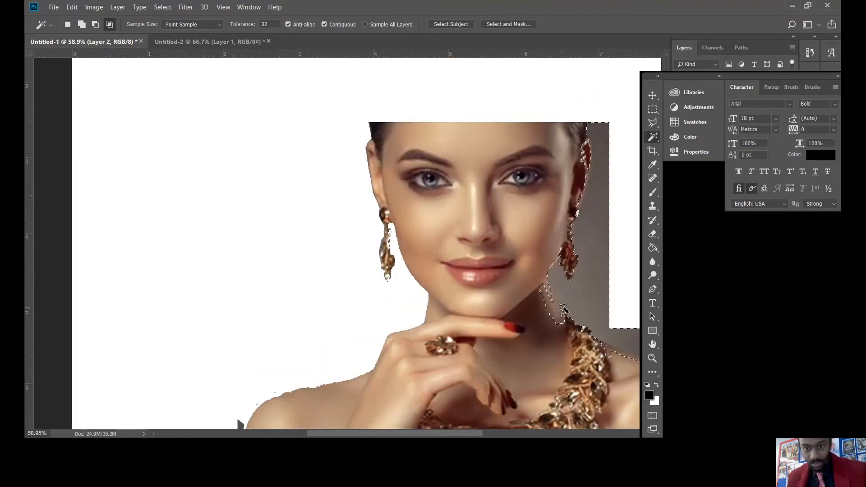
pyautogui.keyDown('alt'); pyautogui.click(563, 305); pyautogui.keyUp('alt')
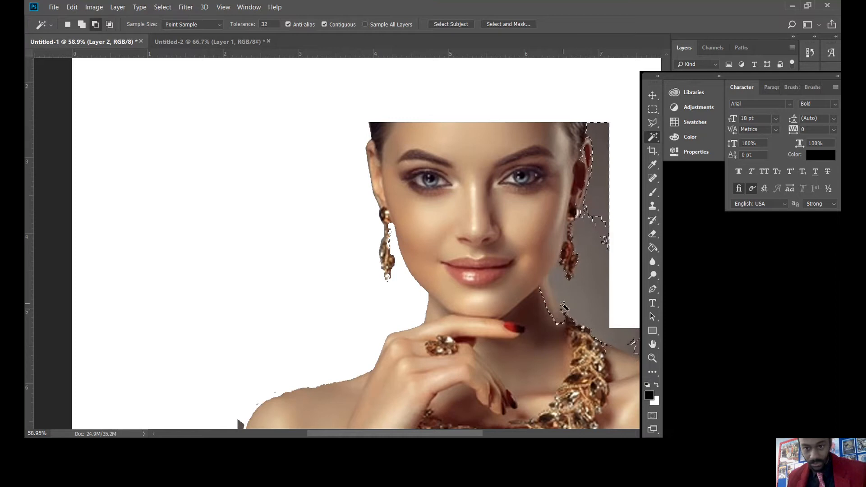
pyautogui.keyDown('alt'); pyautogui.click(569, 302); pyautogui.keyUp('alt')
pyautogui.keyDown('alt'); pyautogui.click(557, 285); pyautogui.keyUp('alt')
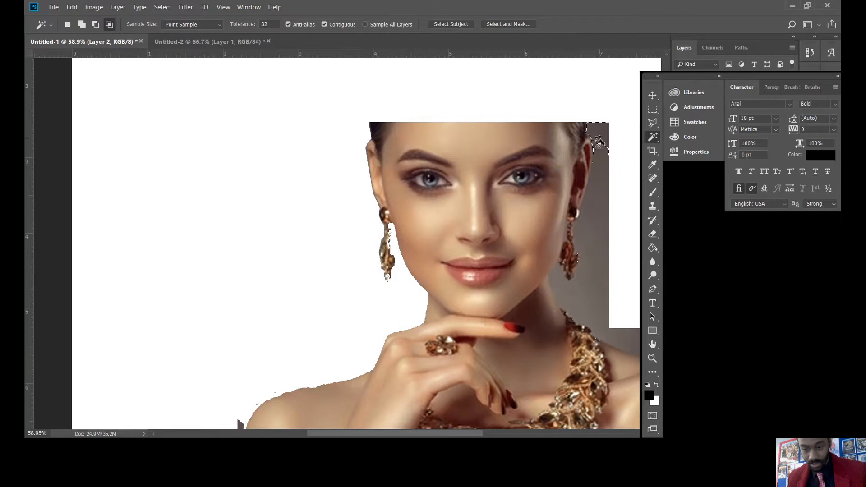
pyautogui.press('Delete')
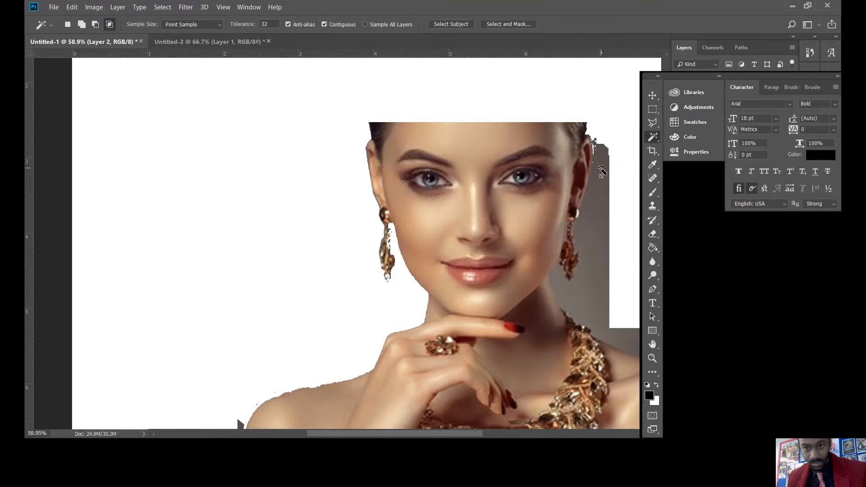
# Step: Outline the grey background along the right-hand ear, earring, neck and upper necklace with the Polygonal Lasso, and delete it
pyautogui.click(654, 124)
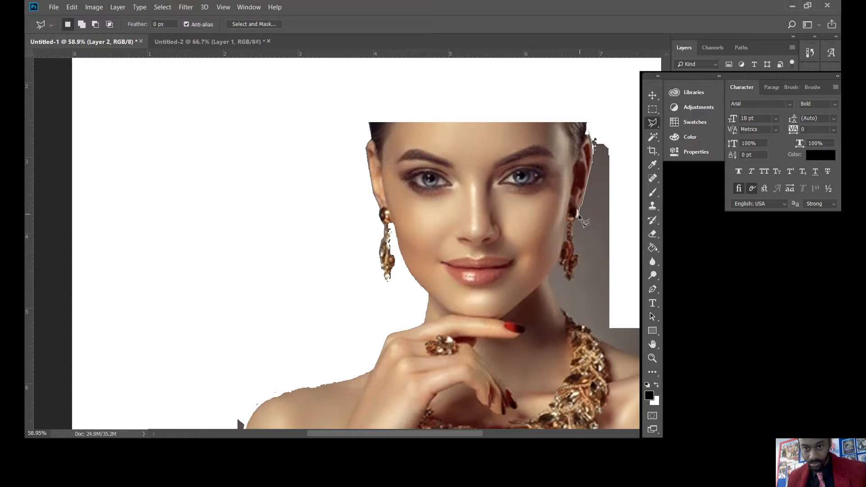
pyautogui.click(560, 263)
pyautogui.click(559, 307)
pyautogui.click(597, 338)
pyautogui.click(623, 324)
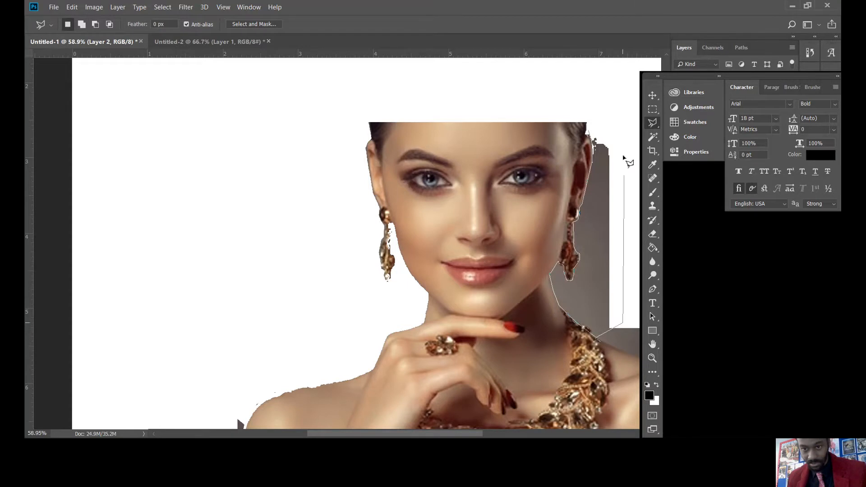
pyautogui.click(623, 127)
pyautogui.click(588, 131)
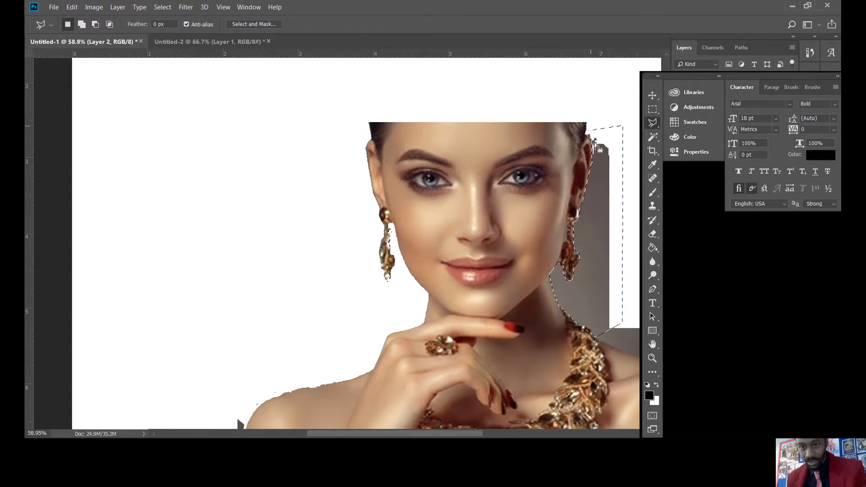
pyautogui.press('Delete')
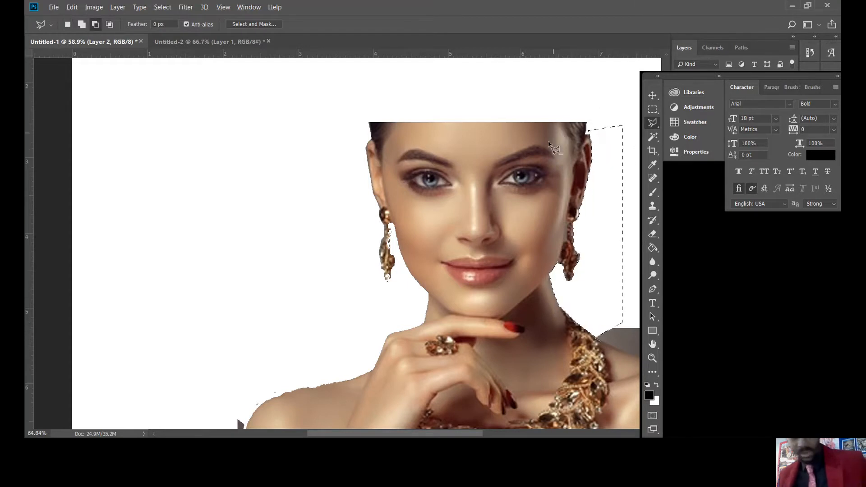
# Step: Clear the selection, outline the leftover grey patches above the right-hand shoulder with the Polygonal Lasso, and delete them
pyautogui.scroll(-1, 510, 153)
pyautogui.scroll(-3, 510, 153)
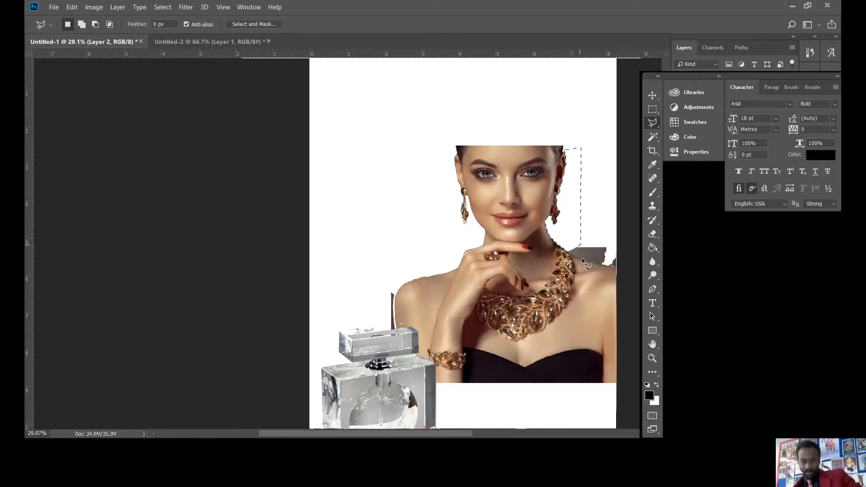
pyautogui.hotkey('ctrl', 'd')
pyautogui.click(565, 251)
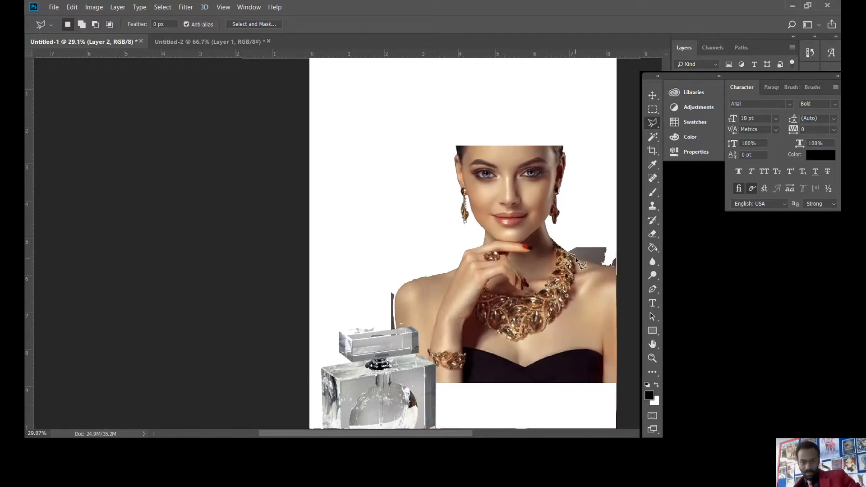
pyautogui.click(618, 267)
pyautogui.click(618, 246)
pyautogui.click(586, 227)
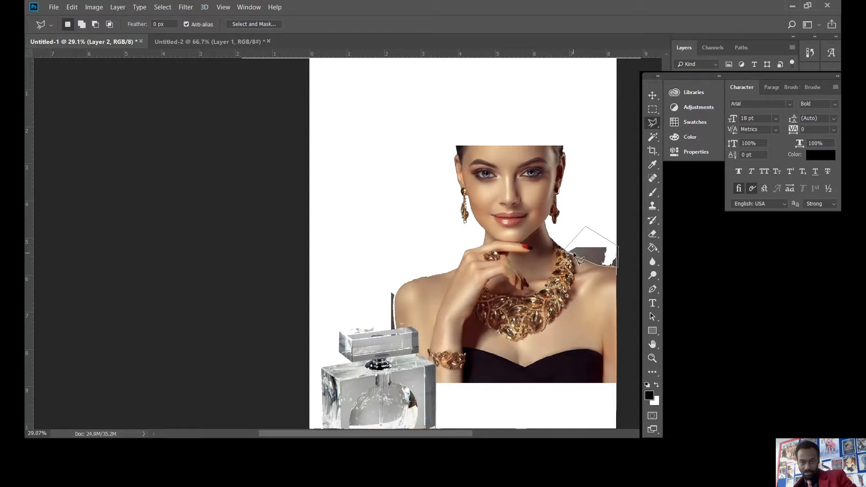
pyautogui.click(572, 256)
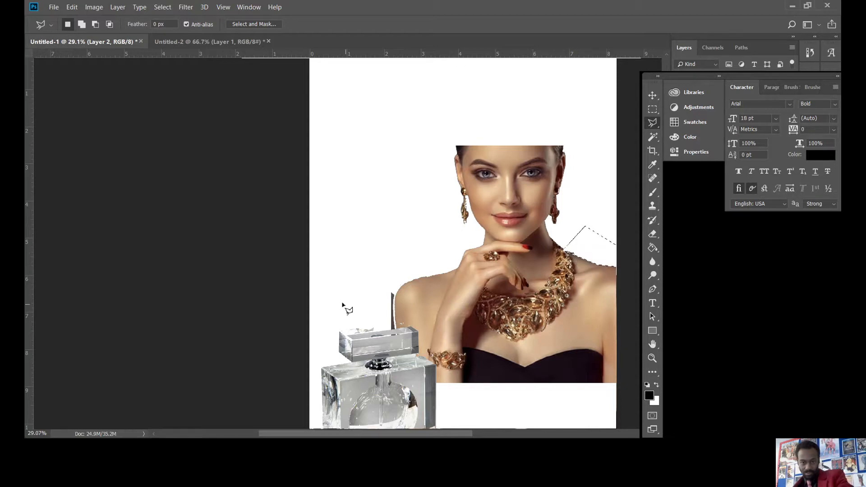
# Step: Delete the leftover grey strip between the left-hand shoulder and the bottle cap with the Polygonal Lasso, and clear the selection
pyautogui.click(381, 283)
pyautogui.click(396, 330)
pyautogui.click(400, 279)
pyautogui.click(382, 284)
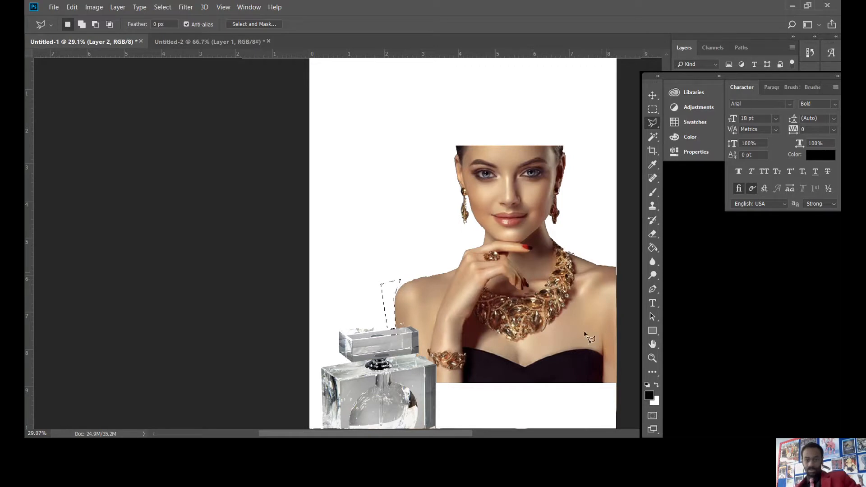
pyautogui.click(654, 112)
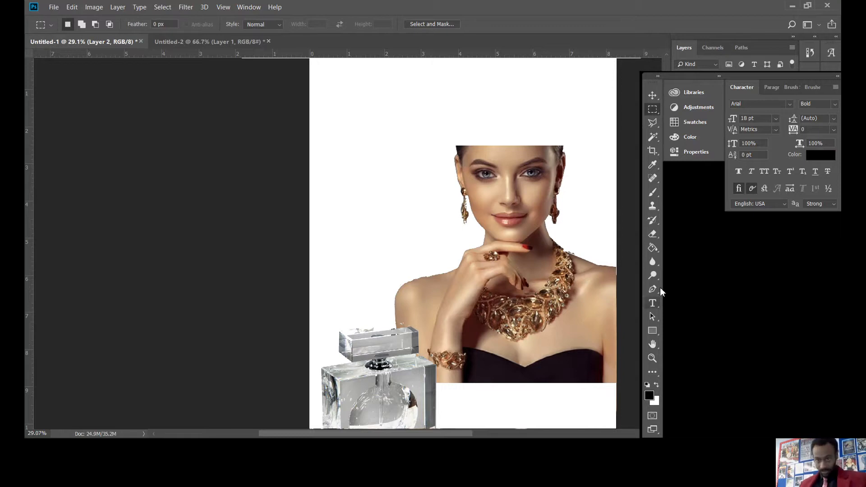
# Step: Free Transform the cut-out portrait to about 139% width and 186% height so it spans the full page height, and apply it
pyautogui.scroll(-2, 527, 271)
pyautogui.scroll(-2, 452, 268)
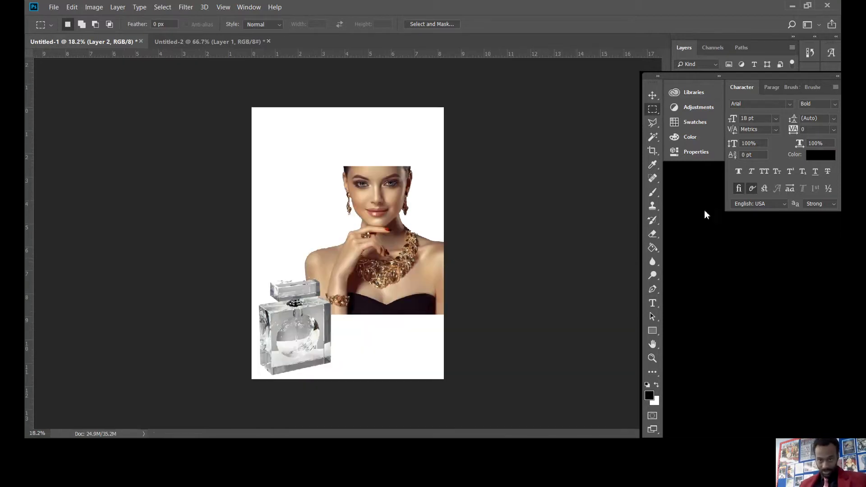
pyautogui.moveTo(652, 88); pyautogui.dragTo(488, 226)
pyautogui.hotkey('ctrl', 't')
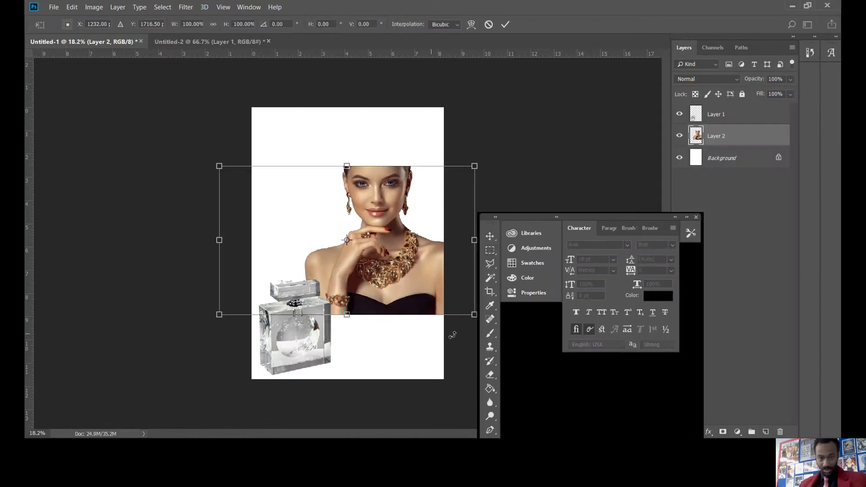
pyautogui.moveTo(471, 317); pyautogui.dragTo(494, 387)
pyautogui.moveTo(499, 165); pyautogui.dragTo(538, 108)
pyautogui.moveTo(206, 106); pyautogui.dragTo(183, 108)
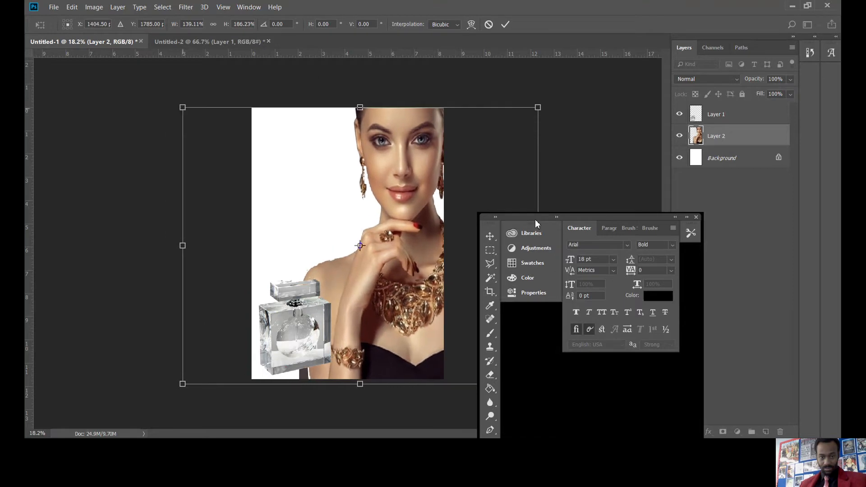
pyautogui.click(489, 252)
pyautogui.click(408, 177)
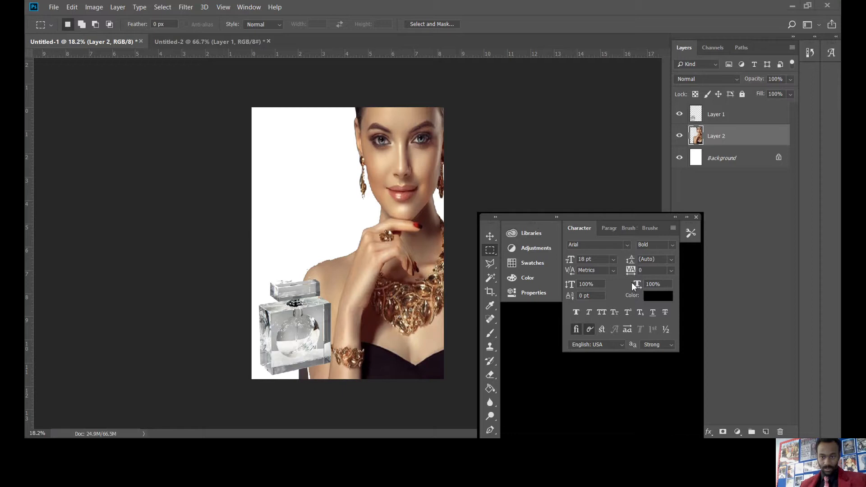
# Step: Paste the copied ballroom picture and scale it to about 343% width and 475% height so it covers the whole page
pyautogui.click(72, 7)
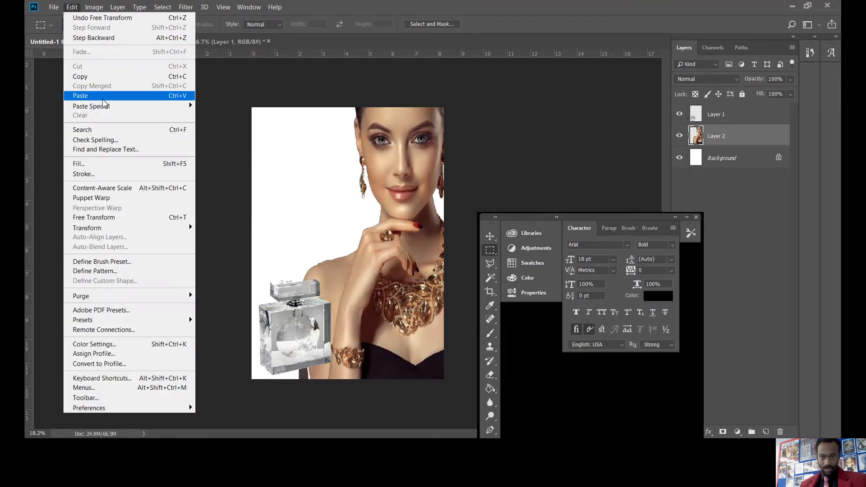
pyautogui.click(103, 98)
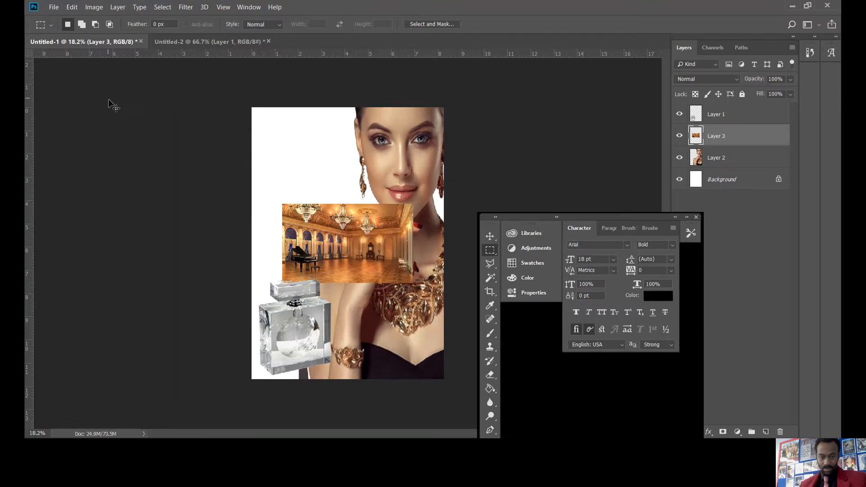
pyautogui.hotkey('ctrl', 't')
pyautogui.moveTo(414, 203); pyautogui.dragTo(471, 87)
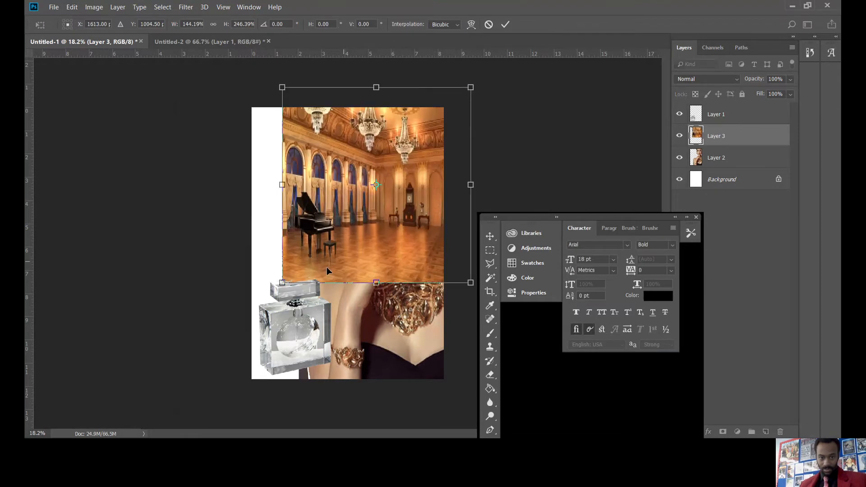
pyautogui.moveTo(272, 295); pyautogui.dragTo(227, 395)
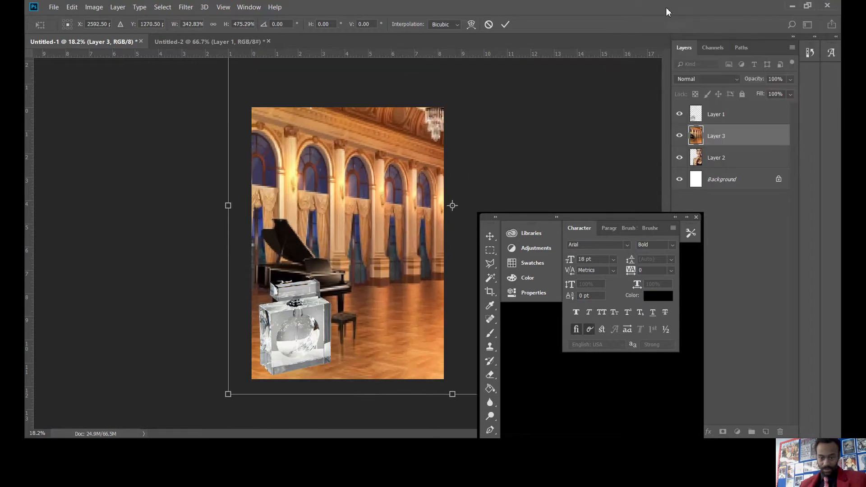
pyautogui.press('Return')
# Step: Move the portrait layer above the ballroom layer, keeping both beneath the bottle layer
pyautogui.moveTo(735, 159); pyautogui.dragTo(737, 130)
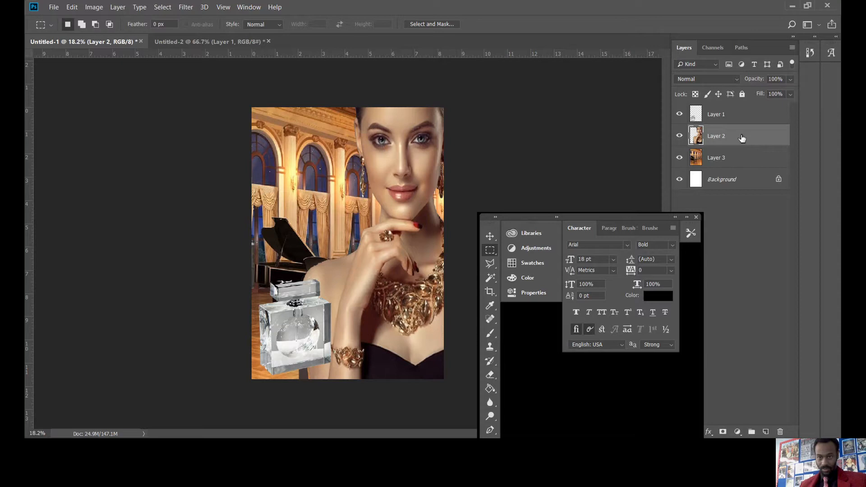
pyautogui.moveTo(731, 163); pyautogui.dragTo(729, 134)
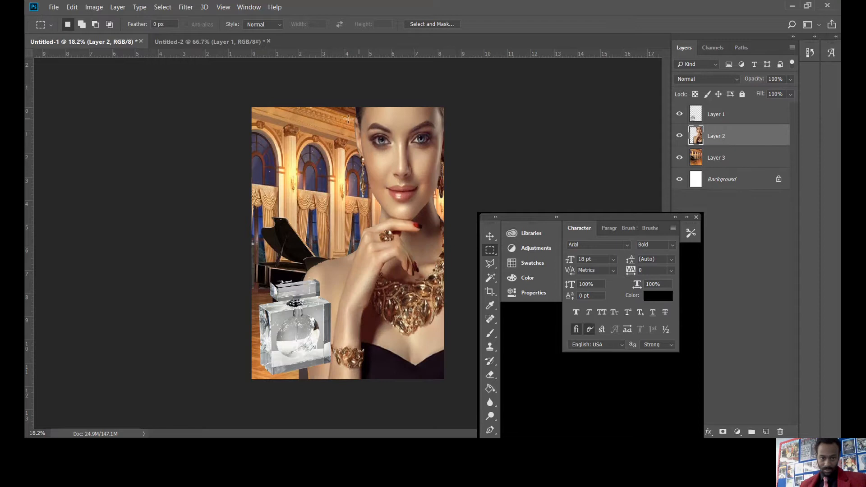
pyautogui.click(724, 157)
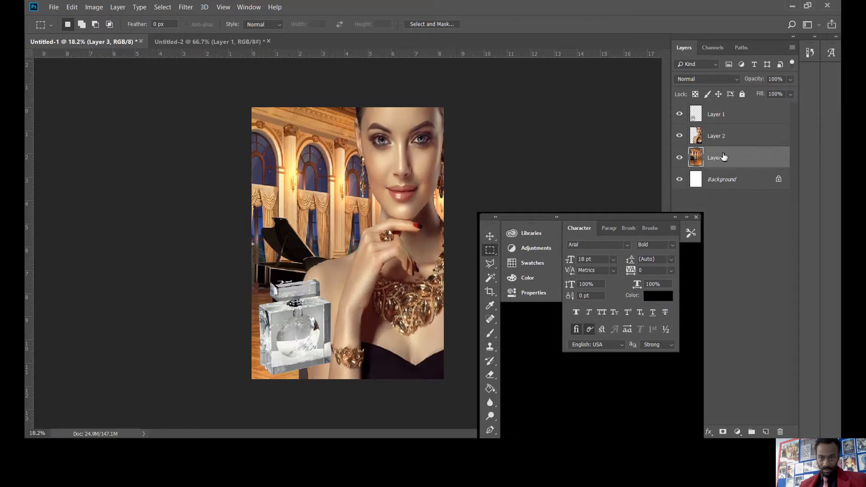
# Step: Free Transform the perfume bottle to about 119% width, 121% height and -16.4° rotation over the page's lower left, and apply it
pyautogui.click(734, 115)
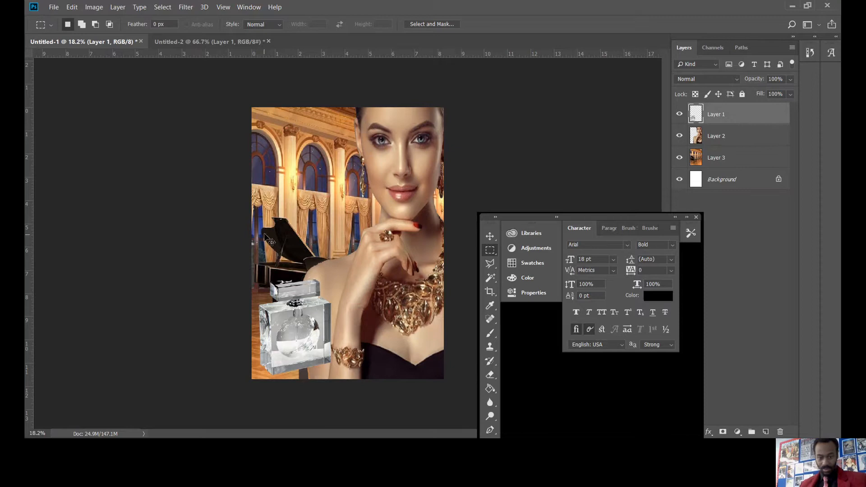
pyautogui.hotkey('ctrl', 't')
pyautogui.moveTo(331, 278); pyautogui.dragTo(313, 302)
pyautogui.moveTo(350, 261); pyautogui.dragTo(349, 248)
pyautogui.moveTo(308, 292); pyautogui.dragTo(329, 250)
pyautogui.moveTo(356, 225); pyautogui.dragTo(342, 197)
pyautogui.moveTo(314, 237); pyautogui.dragTo(307, 271)
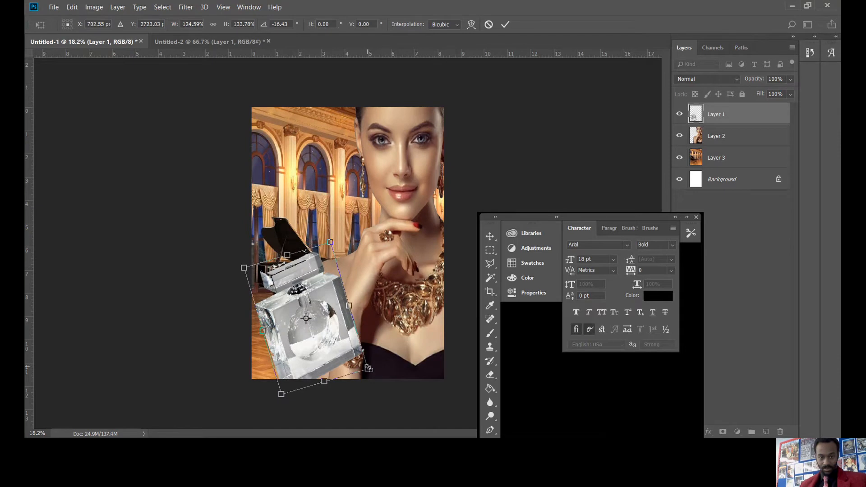
pyautogui.moveTo(367, 367); pyautogui.dragTo(339, 298)
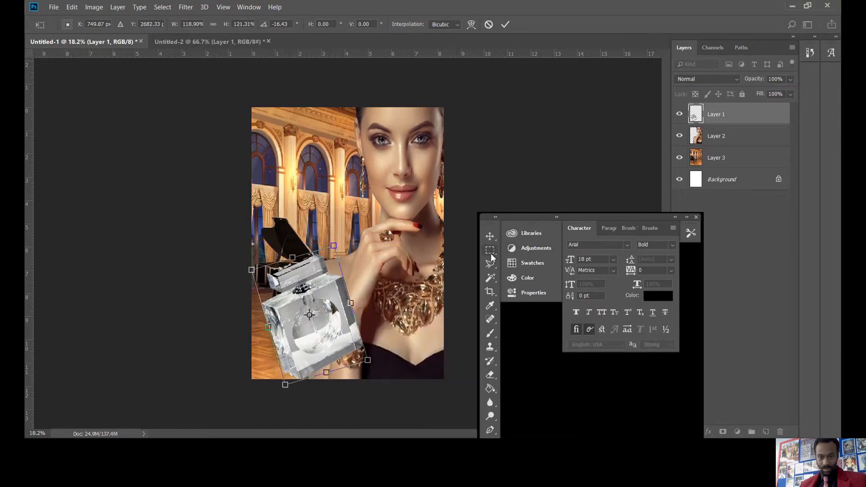
pyautogui.click(524, 248)
pyautogui.click(429, 176)
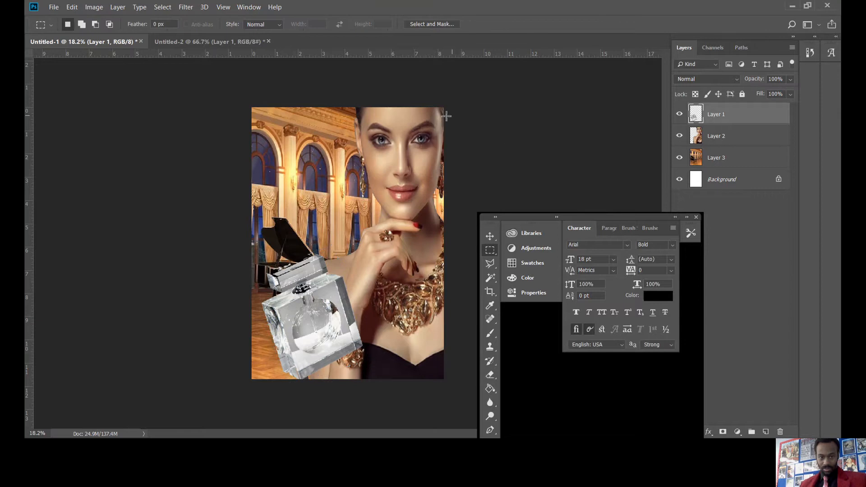
pyautogui.click(186, 7)
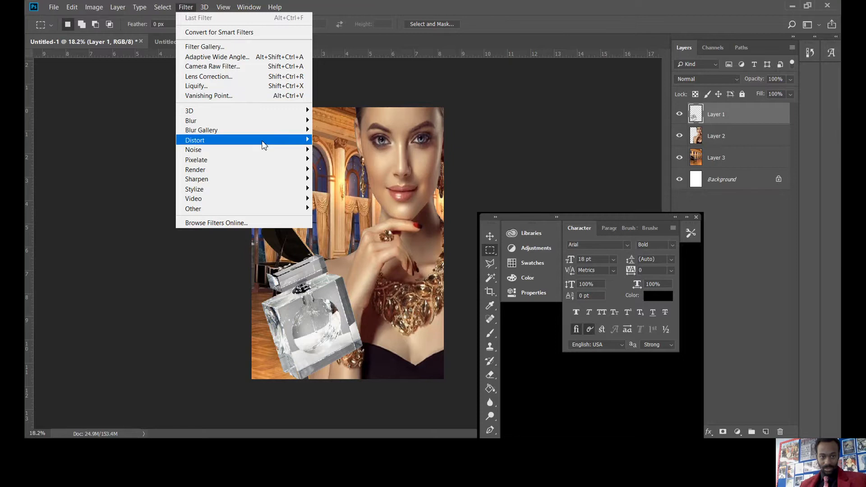
pyautogui.moveTo(264, 144)
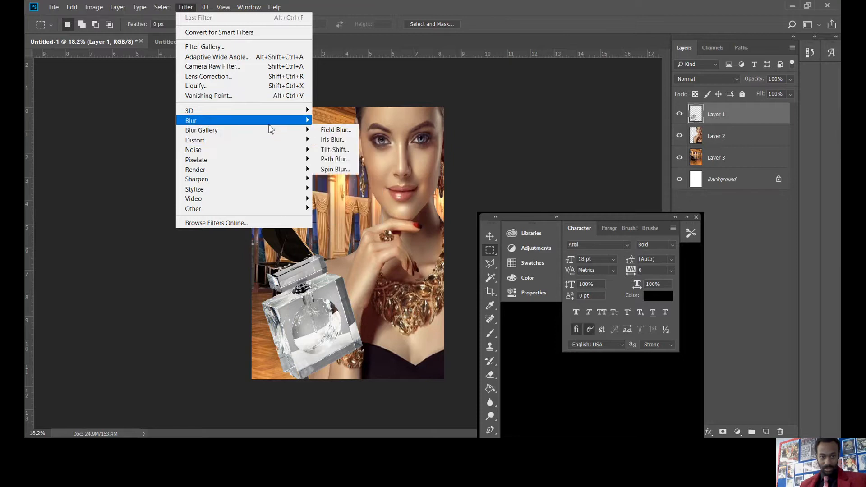
pyautogui.moveTo(270, 124)
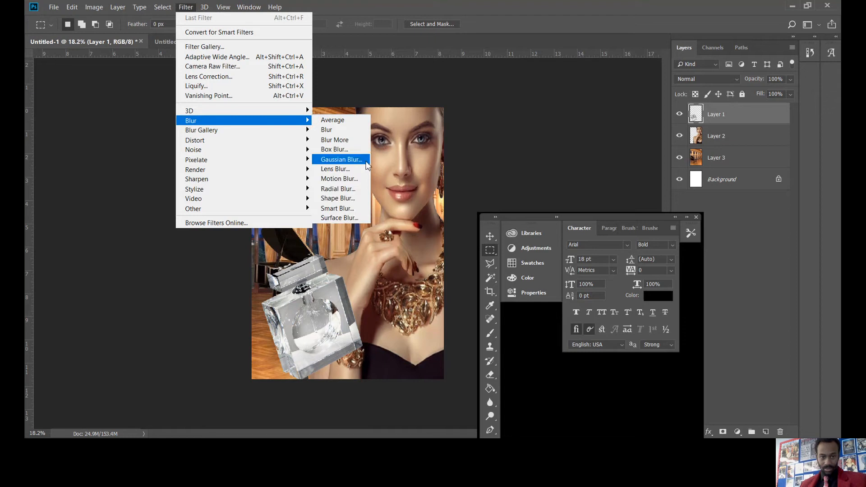
# Step: With the ballroom layer active, select the whole page and copy the visible artwork as a merged image
pyautogui.click(746, 162)
pyautogui.click(748, 165)
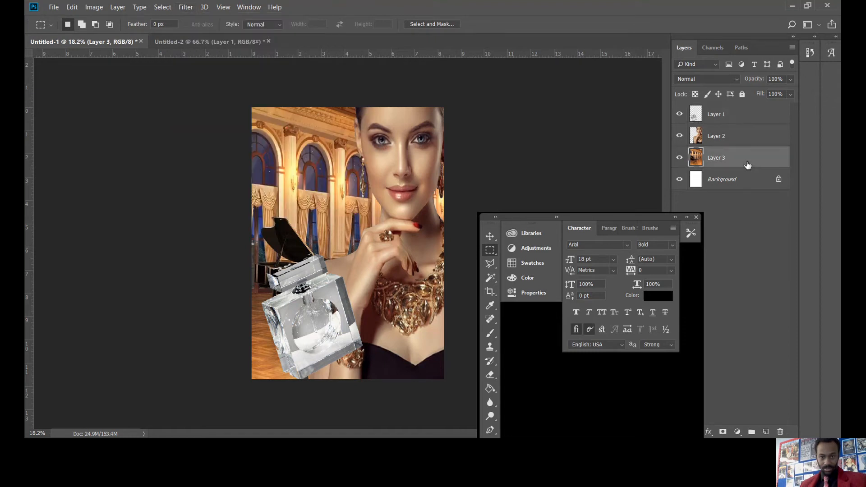
pyautogui.moveTo(225, 95); pyautogui.dragTo(512, 422)
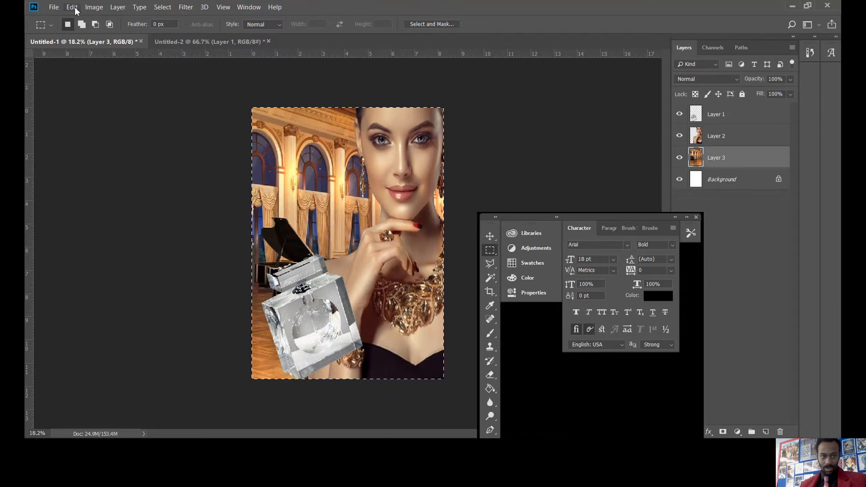
pyautogui.click(72, 7)
pyautogui.click(109, 86)
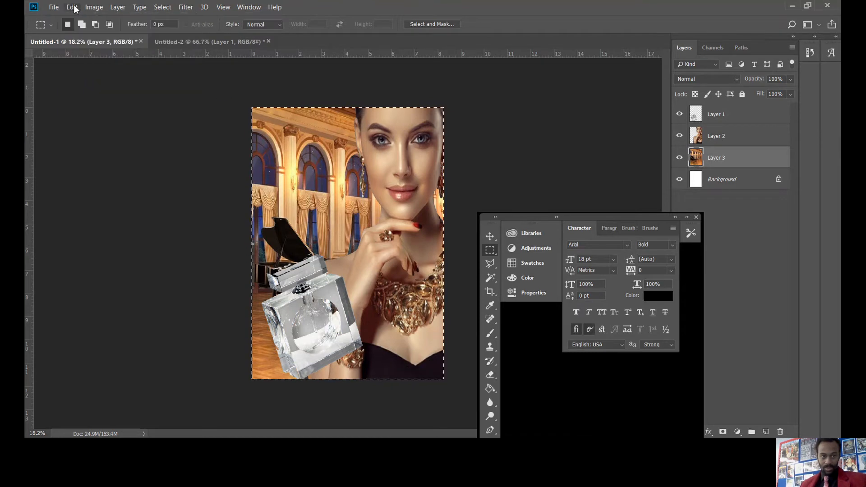
# Step: Create a new document and paste the merged composition into it
pyautogui.click(74, 7)
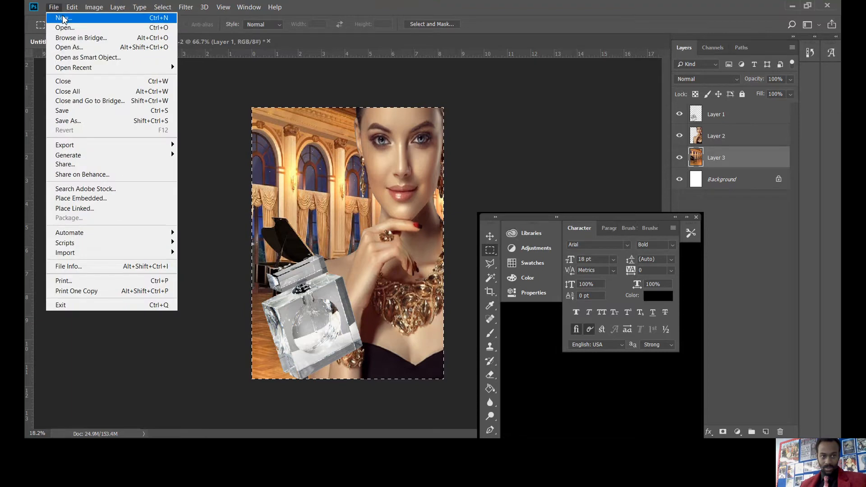
pyautogui.click(79, 18)
pyautogui.click(517, 337)
pyautogui.click(72, 7)
pyautogui.click(108, 95)
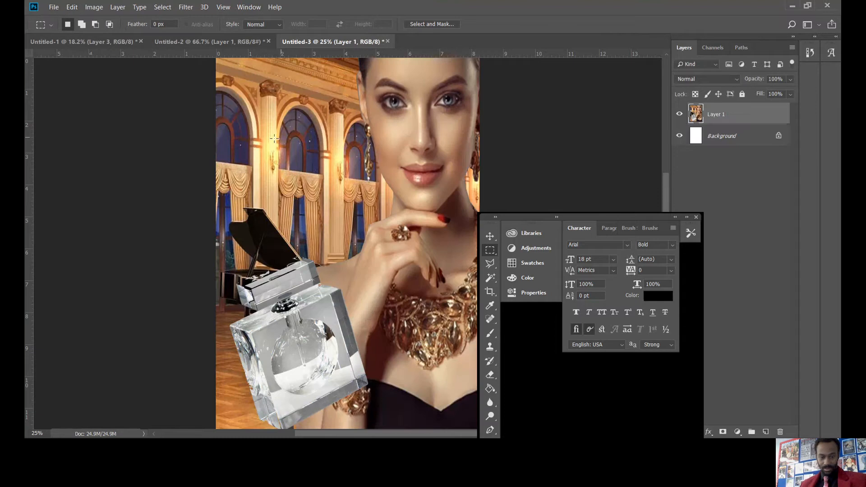
pyautogui.scroll(-2, 274, 138)
pyautogui.scroll(1, 274, 138)
pyautogui.scroll(-1, 274, 139)
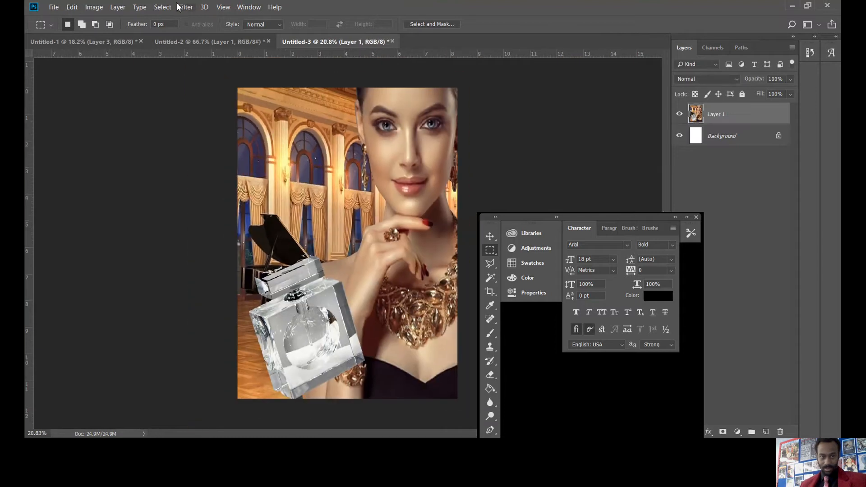
pyautogui.click(184, 6)
pyautogui.moveTo(233, 122)
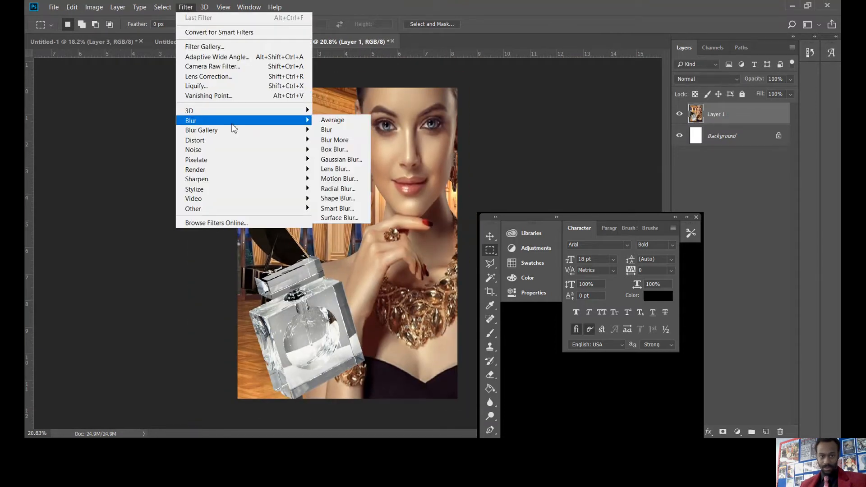
pyautogui.click(358, 170)
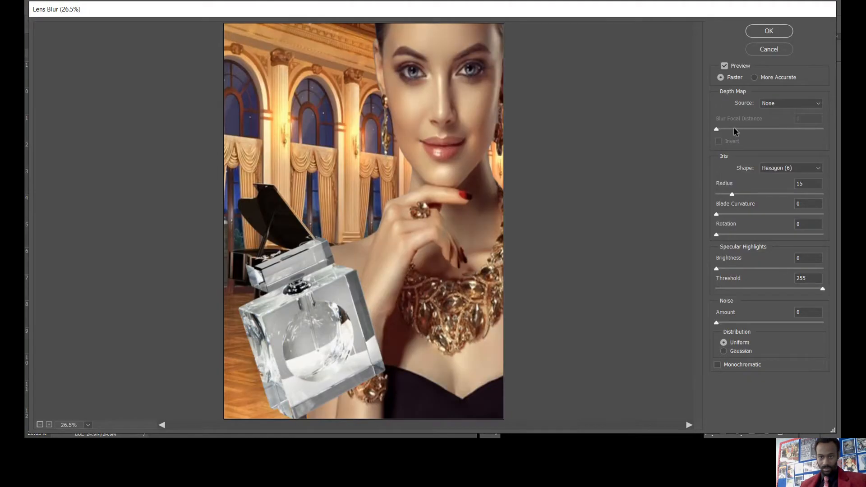
pyautogui.click(760, 78)
pyautogui.moveTo(731, 195); pyautogui.dragTo(733, 194)
pyautogui.moveTo(716, 269); pyautogui.dragTo(739, 271)
pyautogui.click(762, 52)
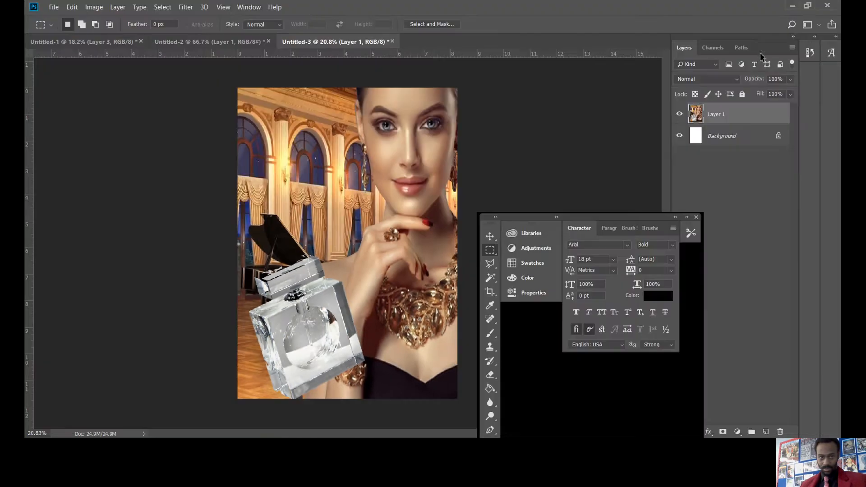
pyautogui.click(224, 8)
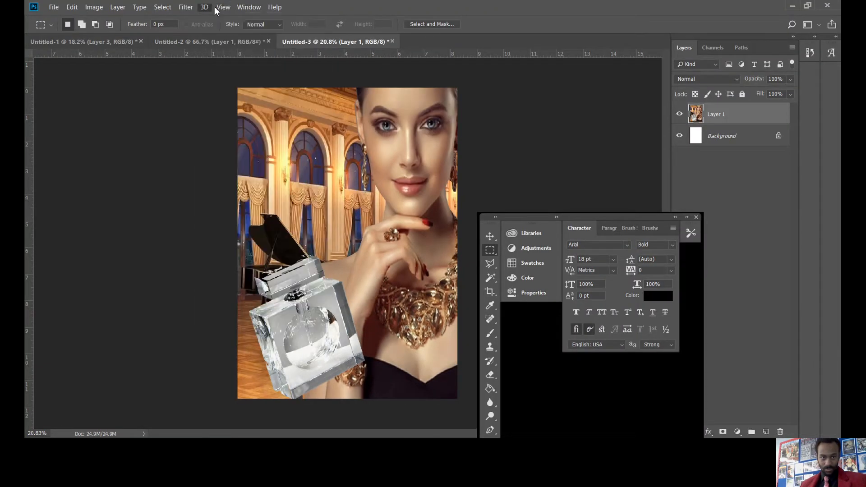
pyautogui.moveTo(219, 14)
pyautogui.click(186, 6)
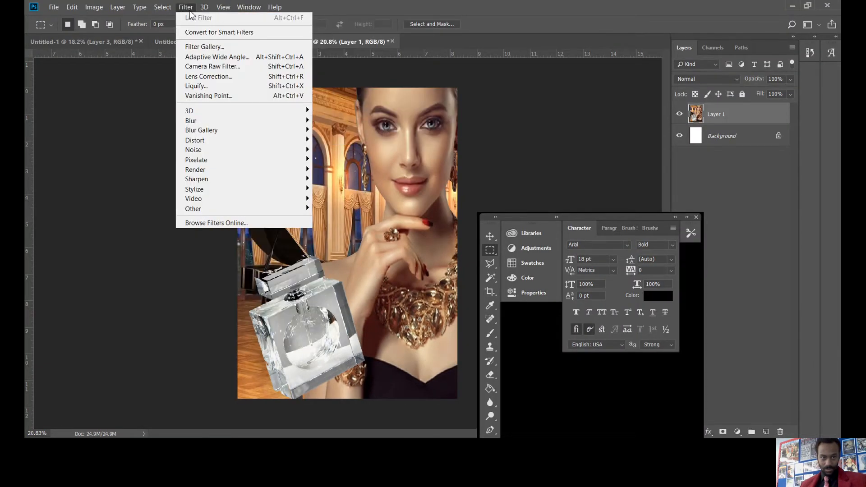
# Step: Apply a Hue/Saturation adjustment to the merged image layer with Hue -34, Saturation +37 and Lightness 0
pyautogui.moveTo(238, 122)
pyautogui.moveTo(104, 7)
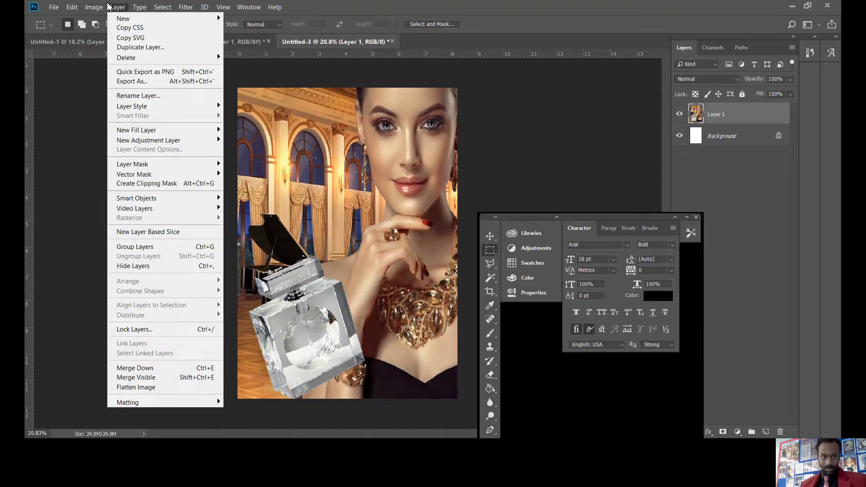
pyautogui.moveTo(112, 36)
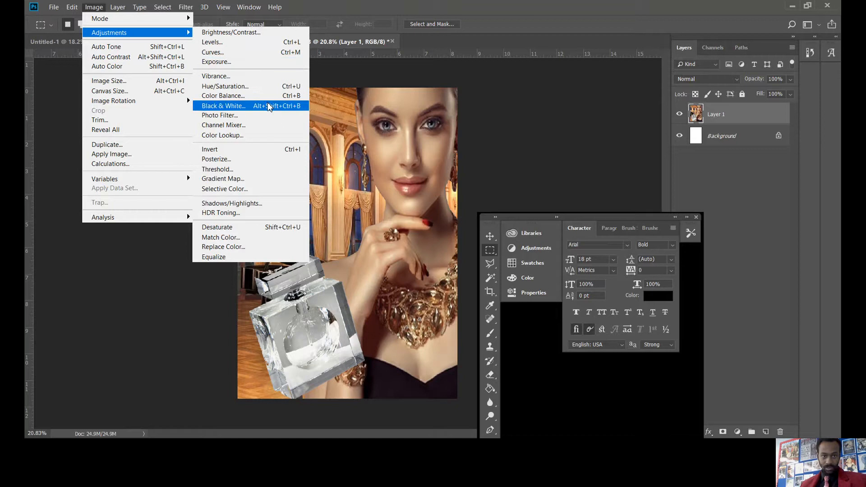
pyautogui.click(225, 86)
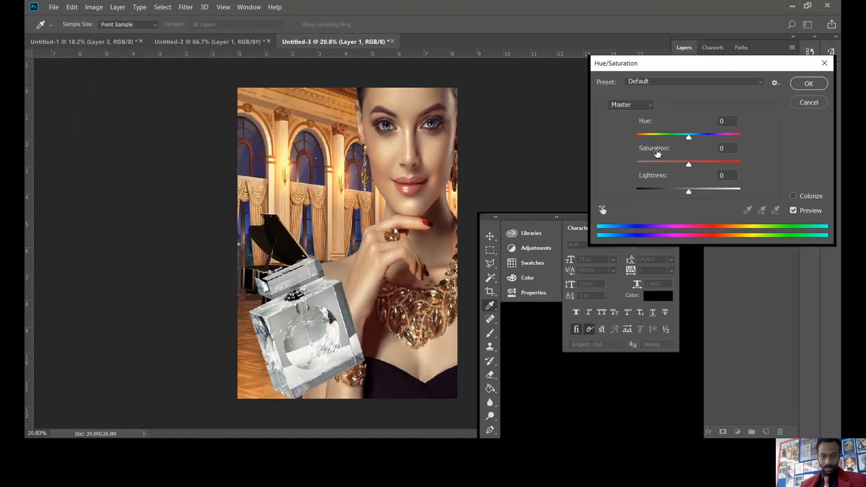
pyautogui.moveTo(689, 137); pyautogui.dragTo(695, 165)
pyautogui.moveTo(645, 137); pyautogui.dragTo(703, 165)
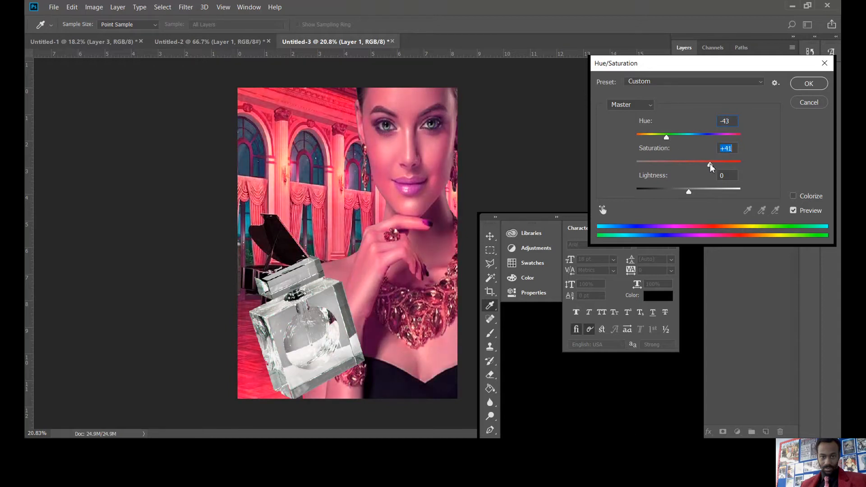
pyautogui.moveTo(709, 164)
pyautogui.mouseDown()
pyautogui.moveTo(700, 191)
pyautogui.moveTo(689, 191)
pyautogui.moveTo(695, 165)
pyautogui.moveTo(707, 166)
pyautogui.mouseUp()
pyautogui.moveTo(666, 139); pyautogui.dragTo(670, 139)
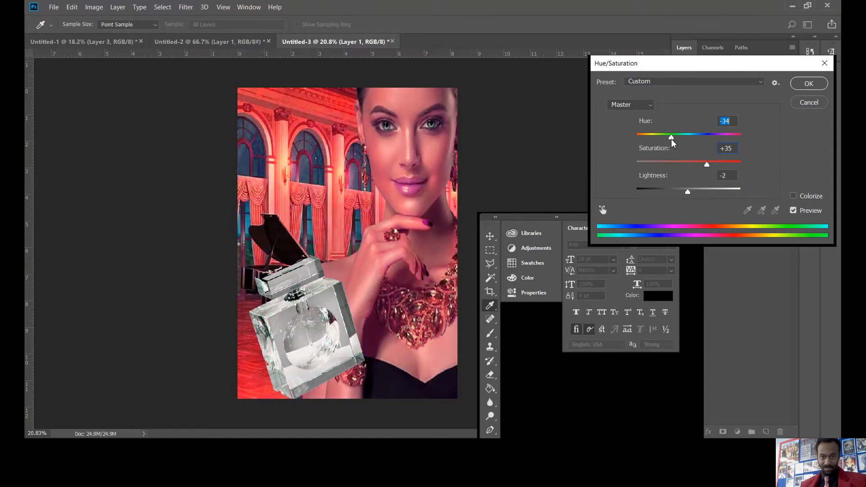
pyautogui.click(710, 166)
pyautogui.moveTo(700, 189); pyautogui.dragTo(689, 192)
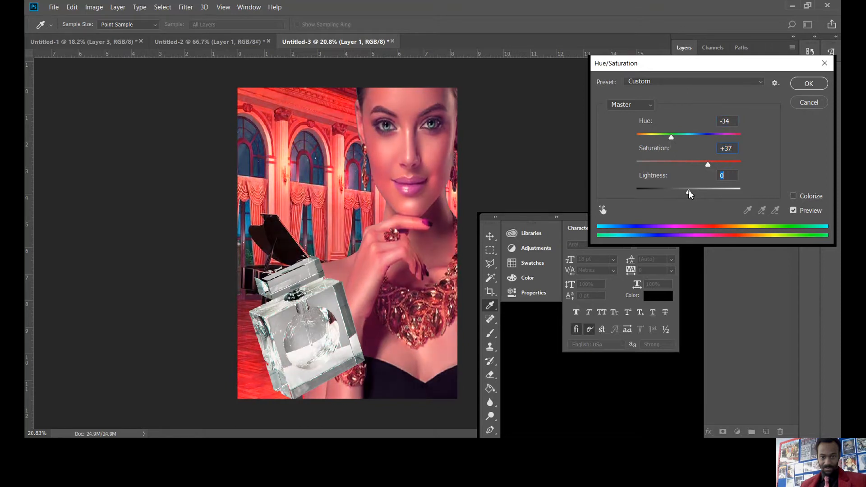
pyautogui.click(809, 83)
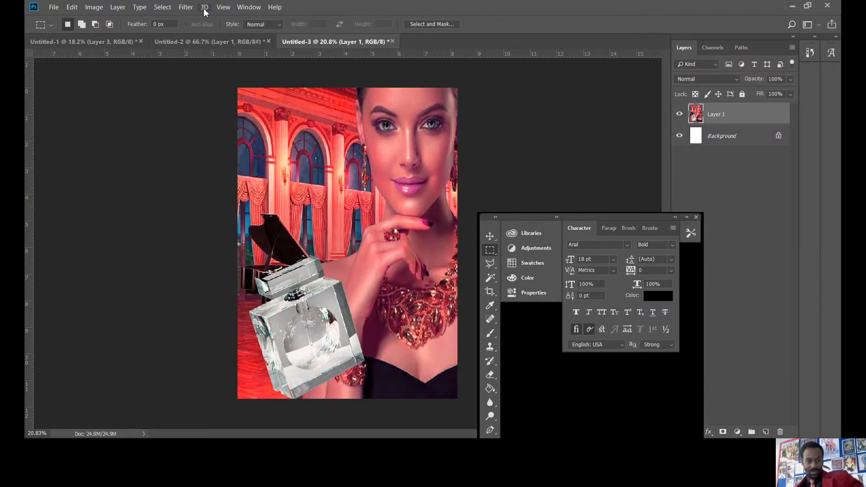
# Step: Apply a Shadows/Highlights adjustment to the merged image with Shadows at about 17% and Highlights at 0%
pyautogui.click(221, 8)
pyautogui.click(223, 8)
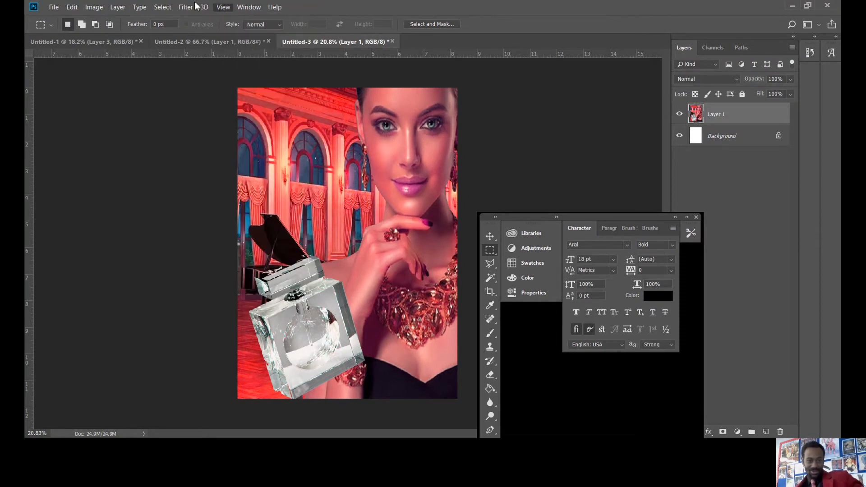
pyautogui.click(98, 8)
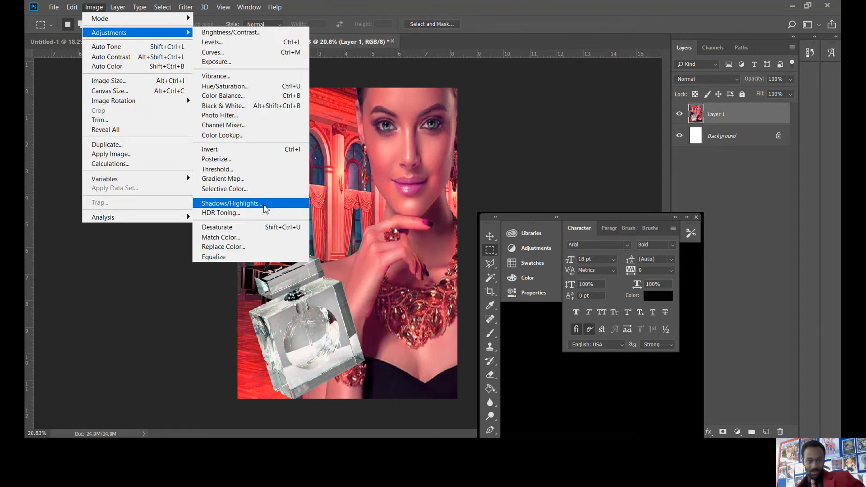
pyautogui.click(232, 204)
pyautogui.moveTo(392, 135); pyautogui.dragTo(406, 135)
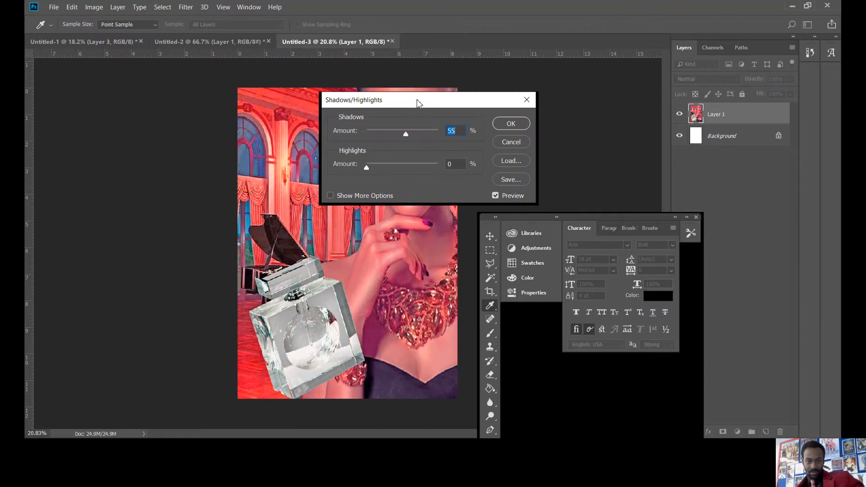
pyautogui.moveTo(417, 100); pyautogui.dragTo(562, 113)
pyautogui.moveTo(548, 148); pyautogui.dragTo(520, 148)
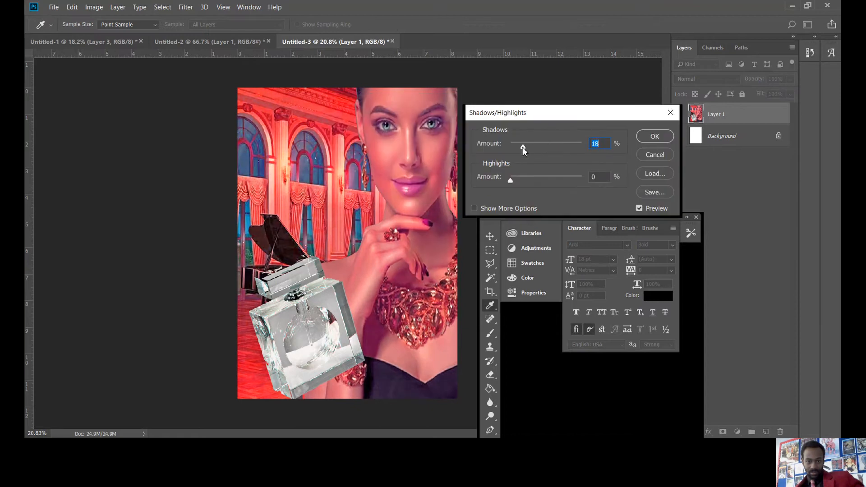
pyautogui.moveTo(523, 178)
pyautogui.mouseDown()
pyautogui.moveTo(535, 180)
pyautogui.moveTo(511, 180)
pyautogui.mouseUp()
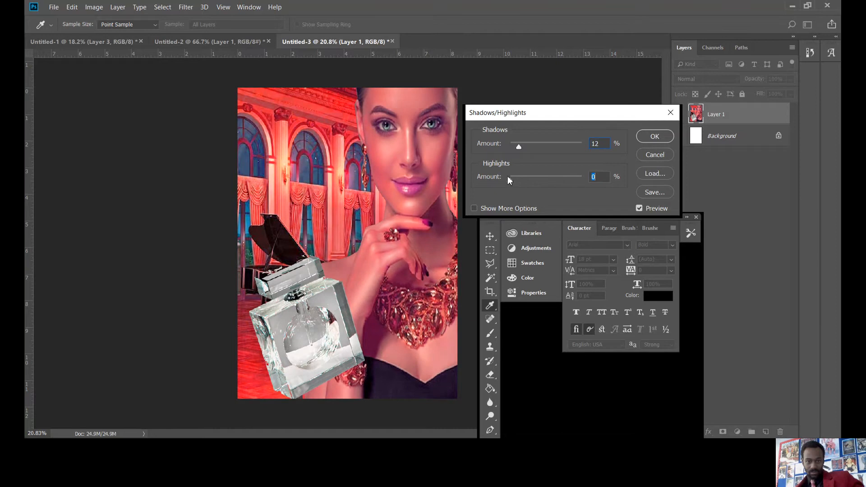
pyautogui.moveTo(519, 146)
pyautogui.mouseDown()
pyautogui.moveTo(535, 149)
pyautogui.moveTo(524, 149)
pyautogui.mouseUp()
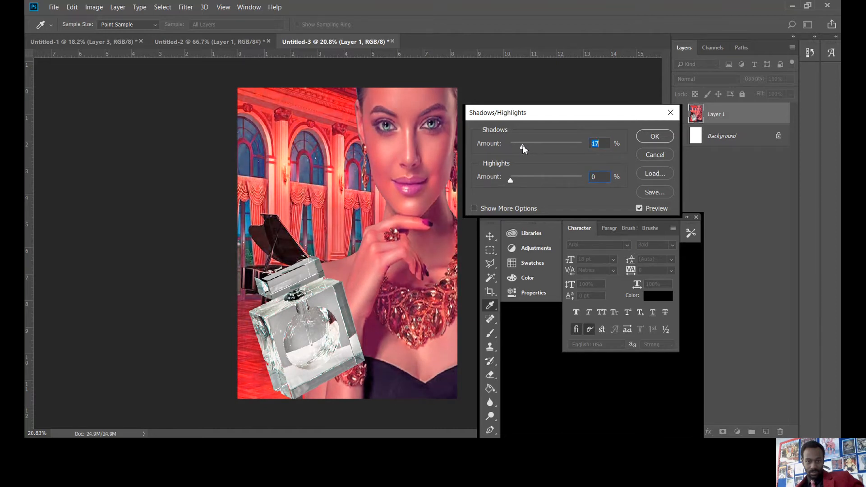
pyautogui.click(655, 136)
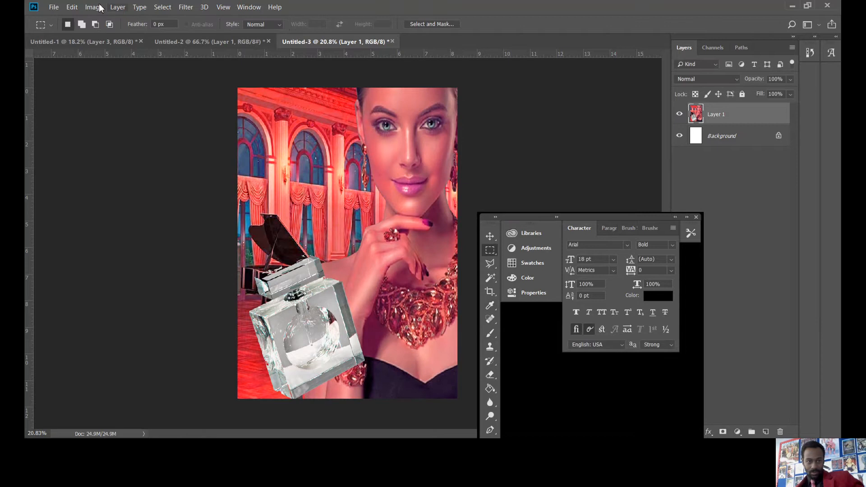
pyautogui.click(97, 7)
pyautogui.click(116, 8)
pyautogui.click(188, 7)
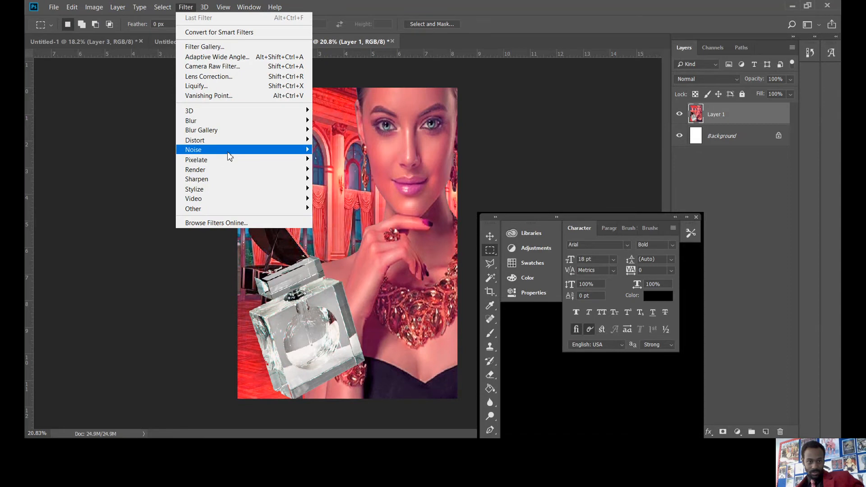
pyautogui.moveTo(235, 188)
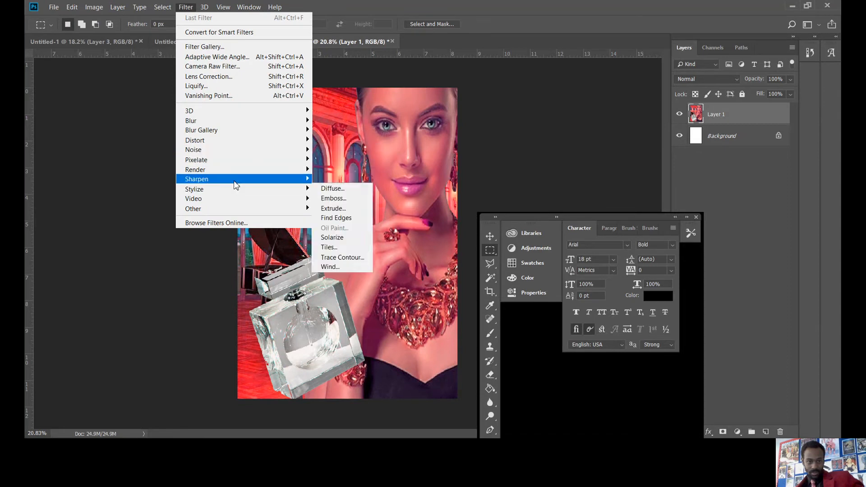
pyautogui.moveTo(234, 122)
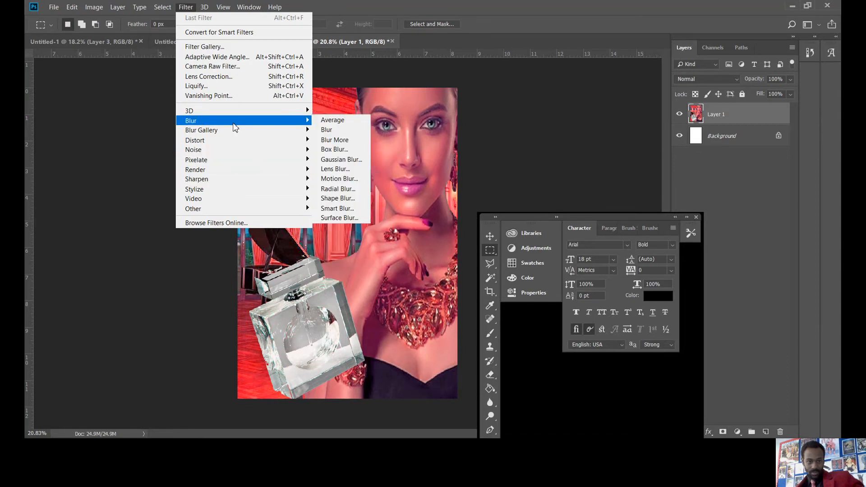
pyautogui.click(351, 169)
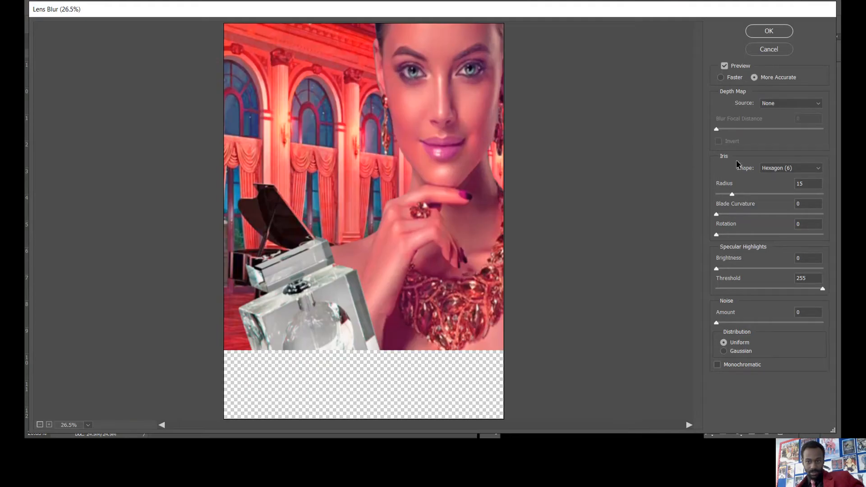
pyautogui.click(766, 105)
pyautogui.click(769, 113)
pyautogui.click(769, 49)
pyautogui.click(186, 7)
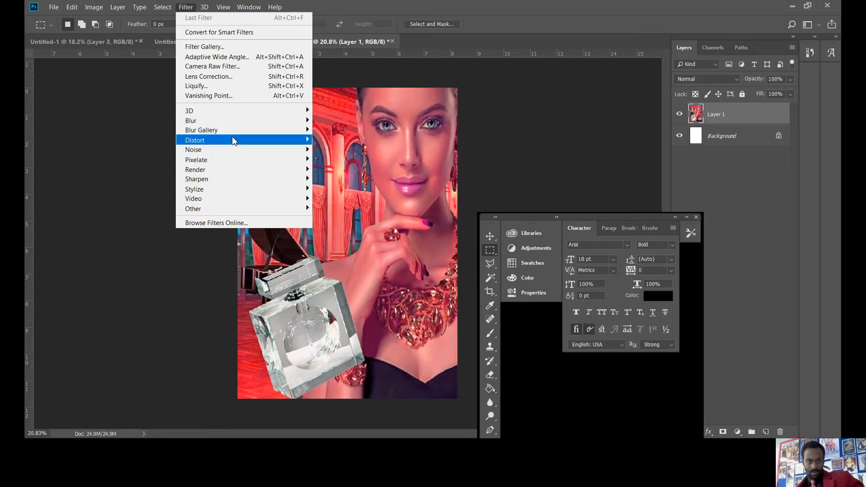
pyautogui.moveTo(234, 142)
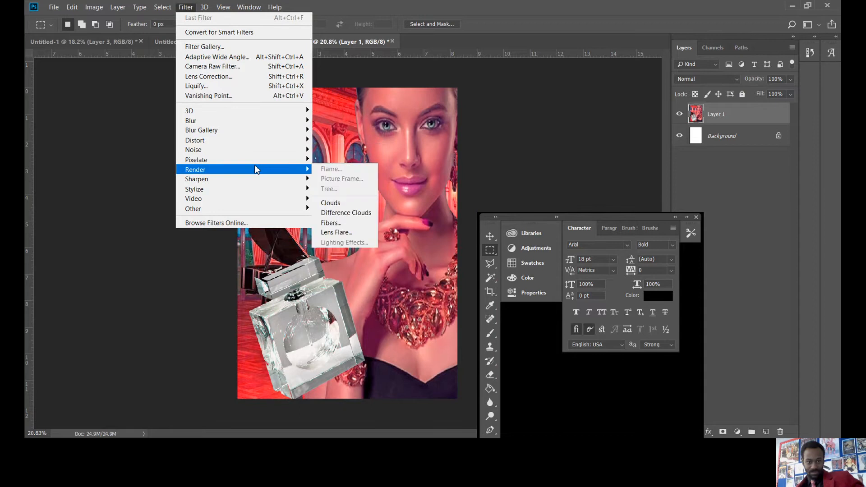
pyautogui.moveTo(258, 122)
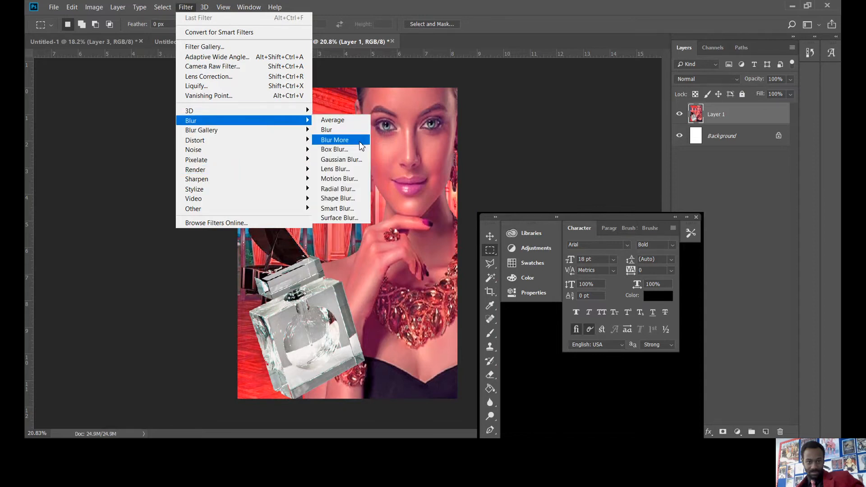
pyautogui.click(356, 189)
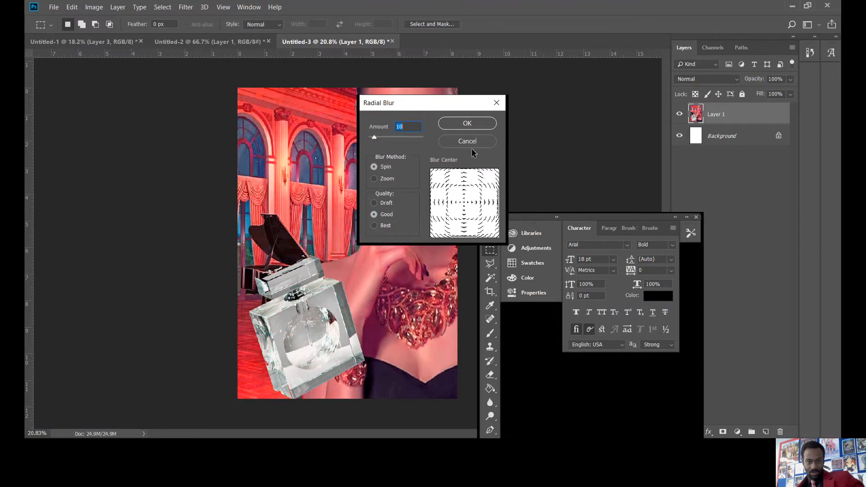
pyautogui.moveTo(433, 104); pyautogui.dragTo(555, 112)
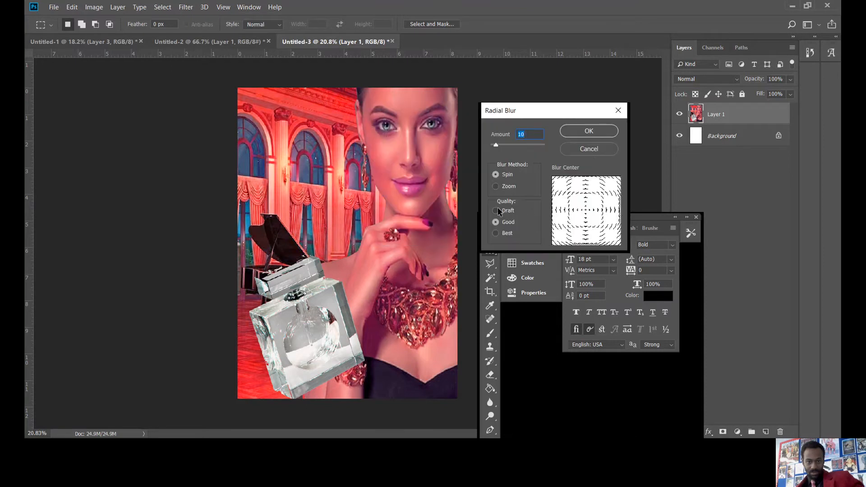
pyautogui.click(501, 221)
pyautogui.moveTo(521, 141); pyautogui.dragTo(531, 146)
pyautogui.click(587, 146)
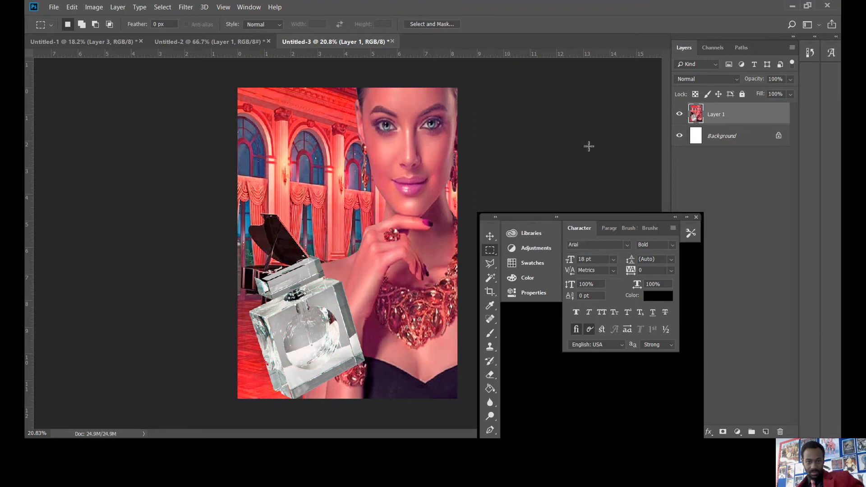
pyautogui.click(197, 8)
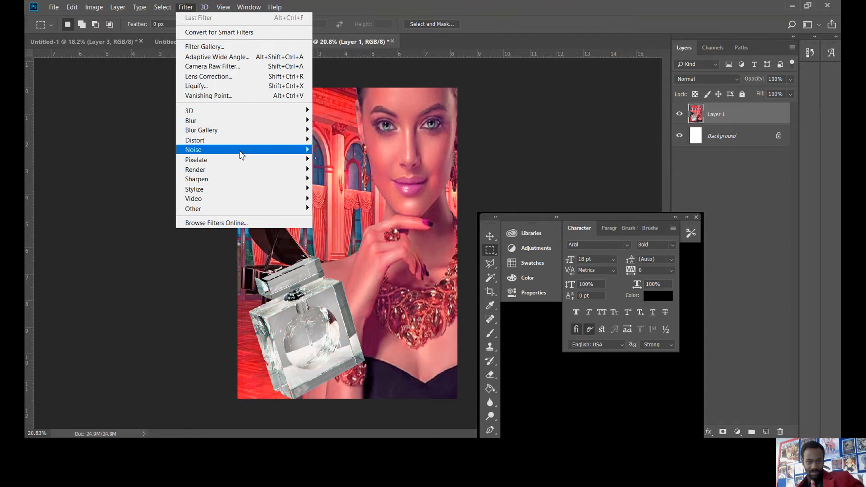
pyautogui.moveTo(243, 155)
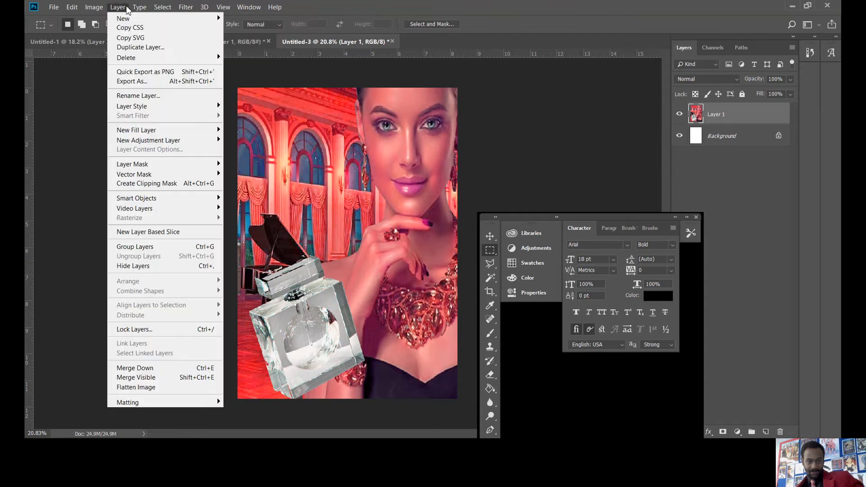
pyautogui.moveTo(103, 11)
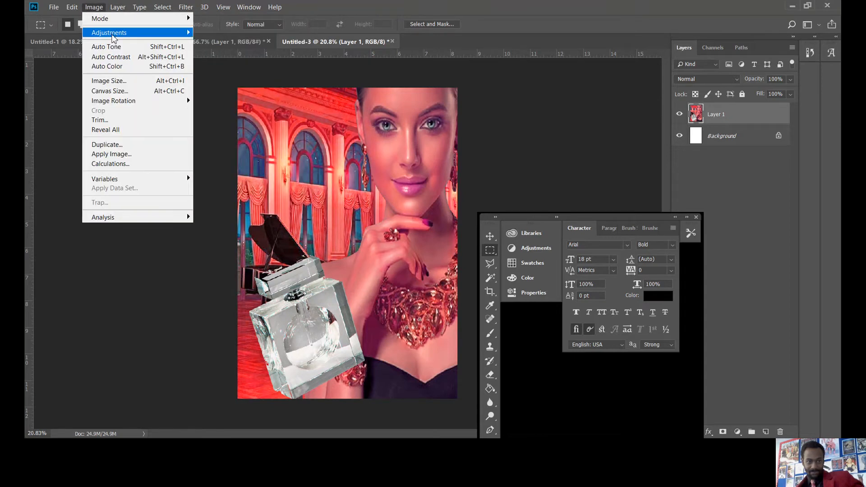
pyautogui.moveTo(113, 38)
pyautogui.click(577, 142)
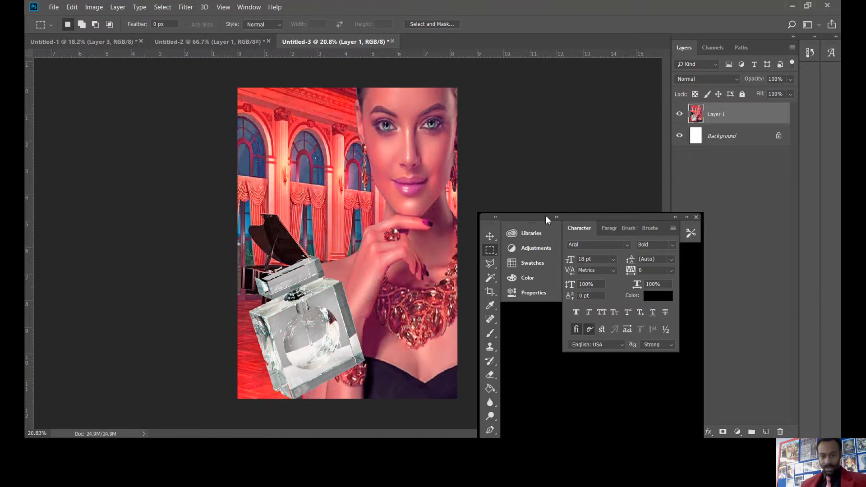
# Step: Add the text VALENTINES in black Arial Bold 18 pt over the ballroom's upper arches
pyautogui.moveTo(546, 217); pyautogui.dragTo(561, 62)
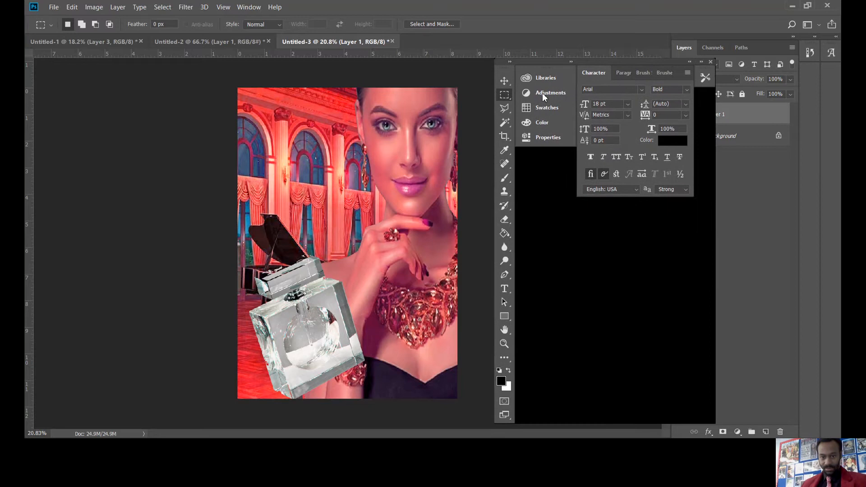
pyautogui.press('t')
pyautogui.click(256, 128)
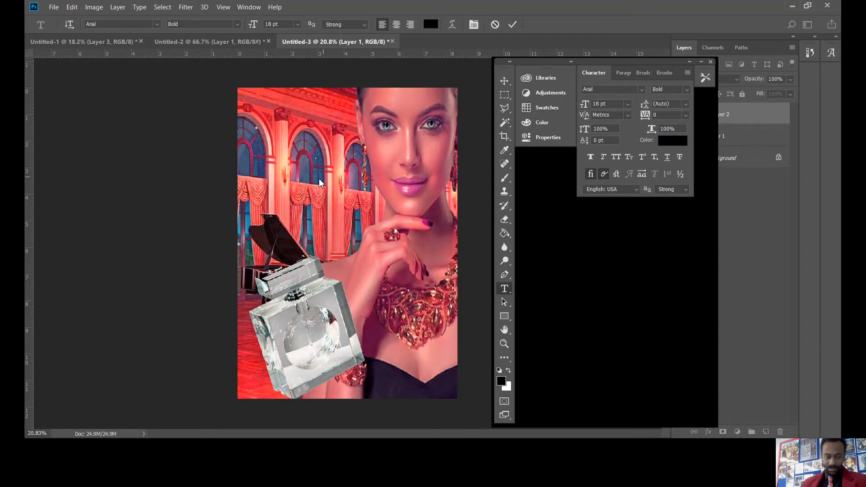
pyautogui.write('v')
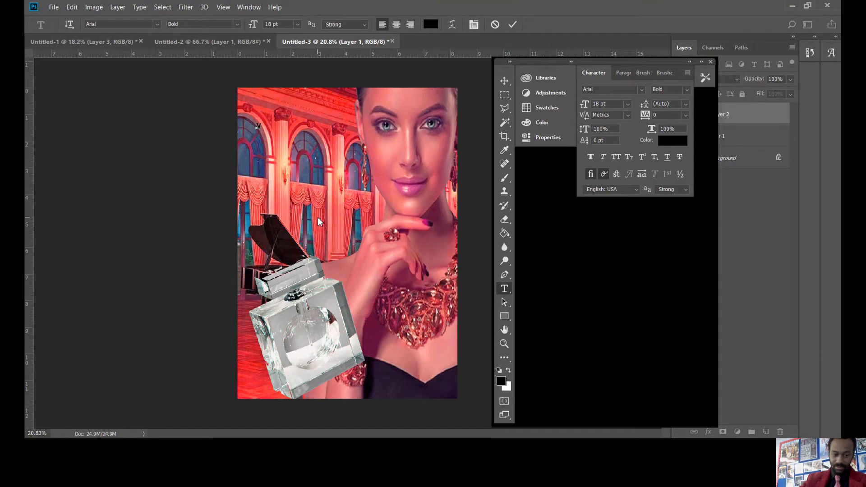
pyautogui.write('ALENT')
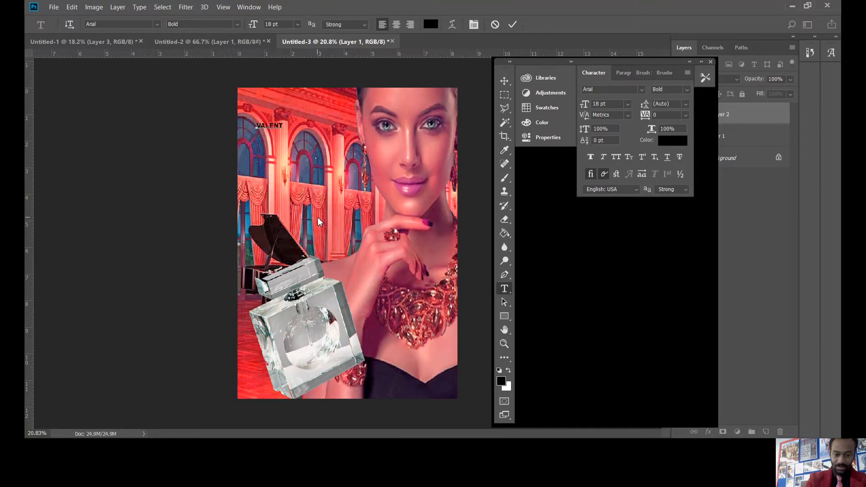
pyautogui.write('INES')
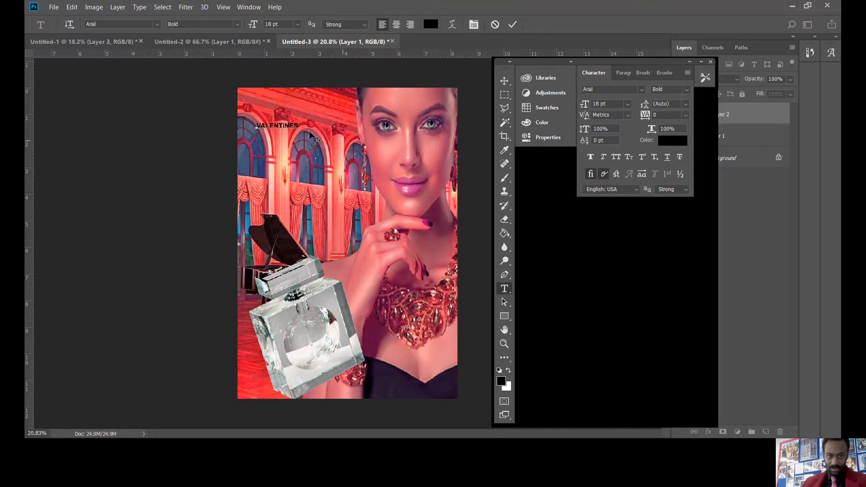
pyautogui.moveTo(300, 127); pyautogui.dragTo(243, 120)
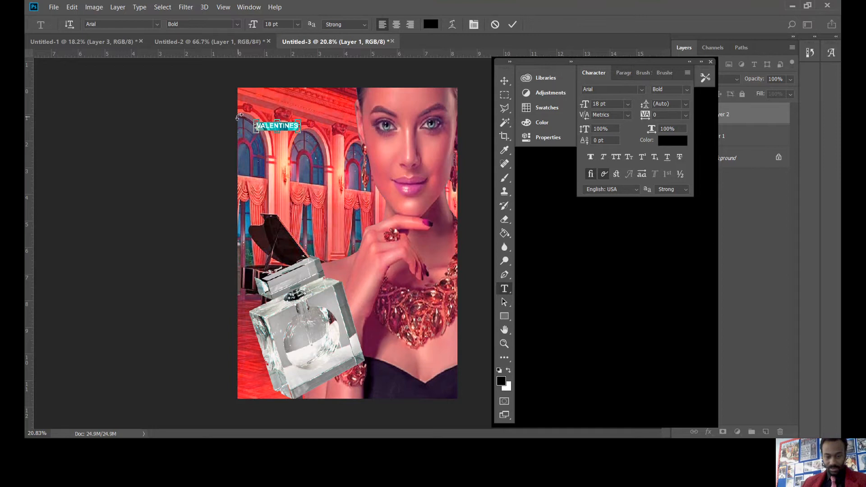
pyautogui.click(302, 128)
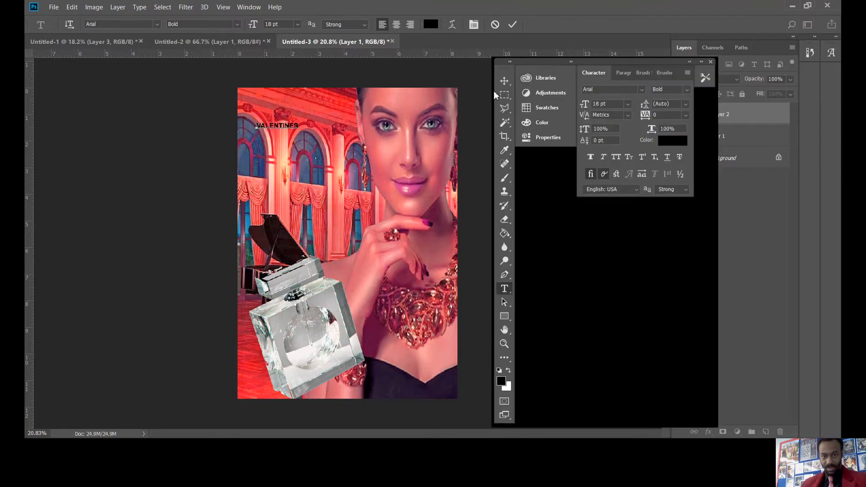
# Step: Scale the VALENTINES text to about 255% width and 458% height and place it over the bottle's base at the page's lower left
pyautogui.click(504, 95)
pyautogui.hotkey('ctrl', 't')
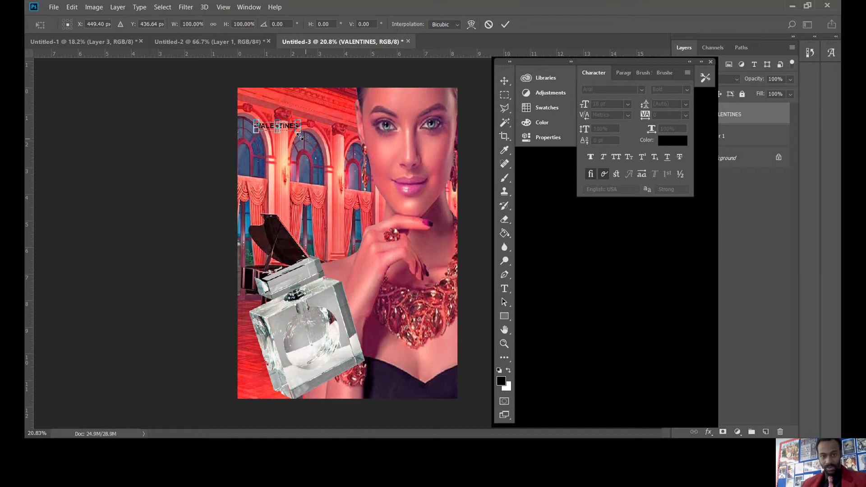
pyautogui.moveTo(310, 140); pyautogui.dragTo(426, 174)
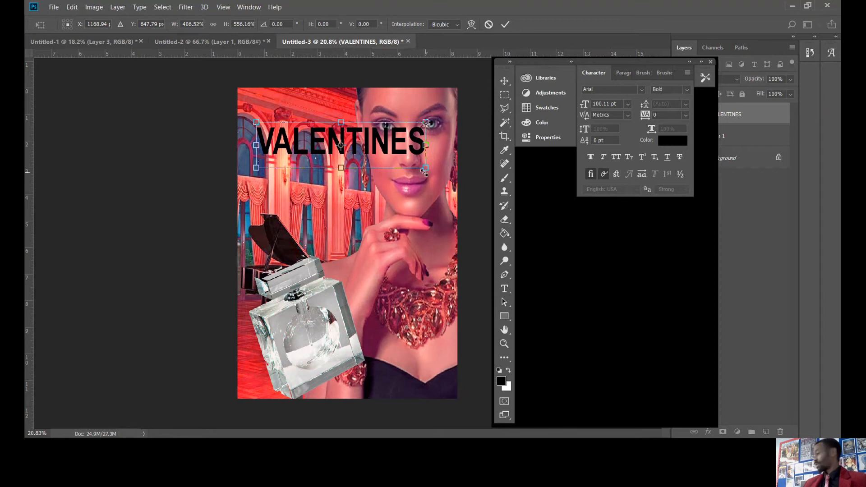
pyautogui.moveTo(368, 163); pyautogui.dragTo(344, 150)
pyautogui.moveTo(407, 183); pyautogui.dragTo(352, 352)
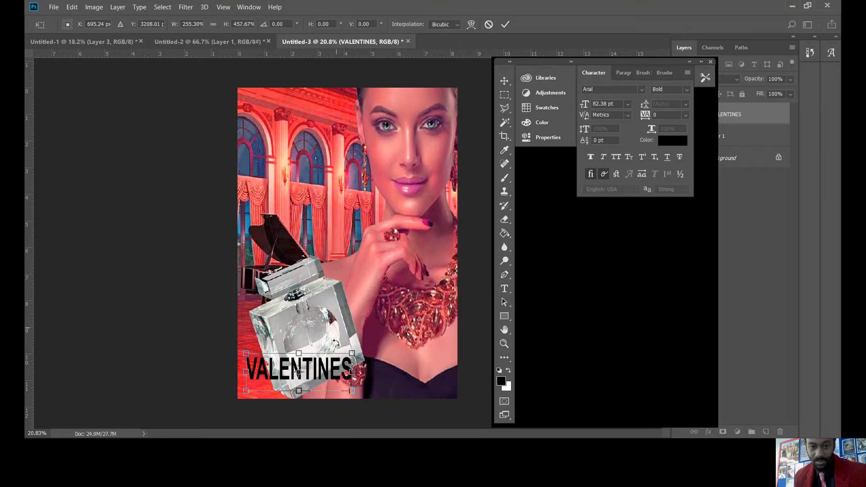
pyautogui.click(504, 95)
pyautogui.click(405, 176)
# Step: Try out other fonts such as Bauhaus 93 on the VALENTINES title and delete its text layer
pyautogui.click(504, 289)
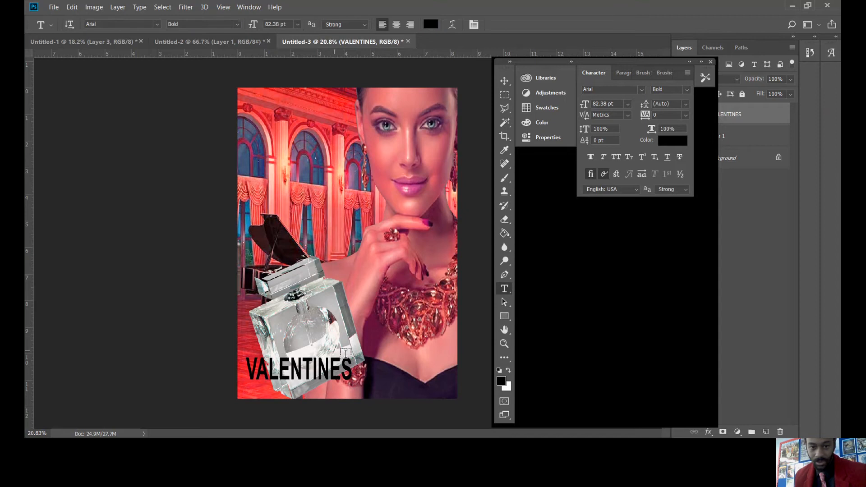
pyautogui.moveTo(352, 366); pyautogui.dragTo(218, 359)
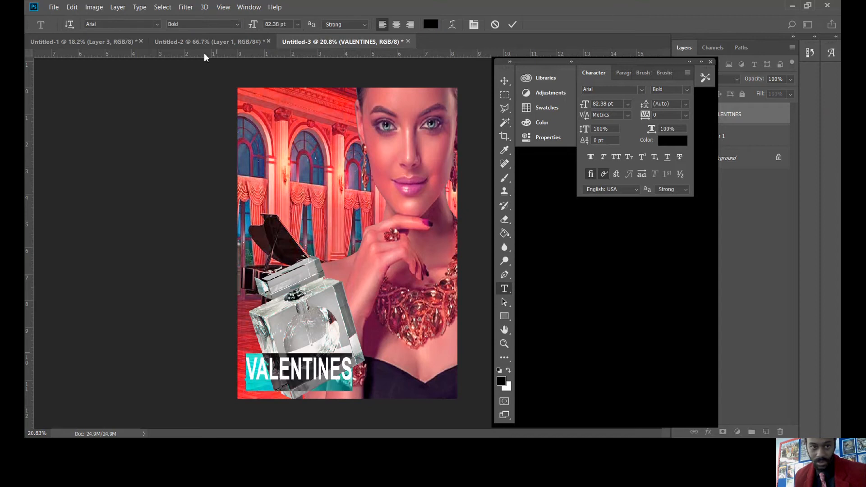
pyautogui.click(157, 25)
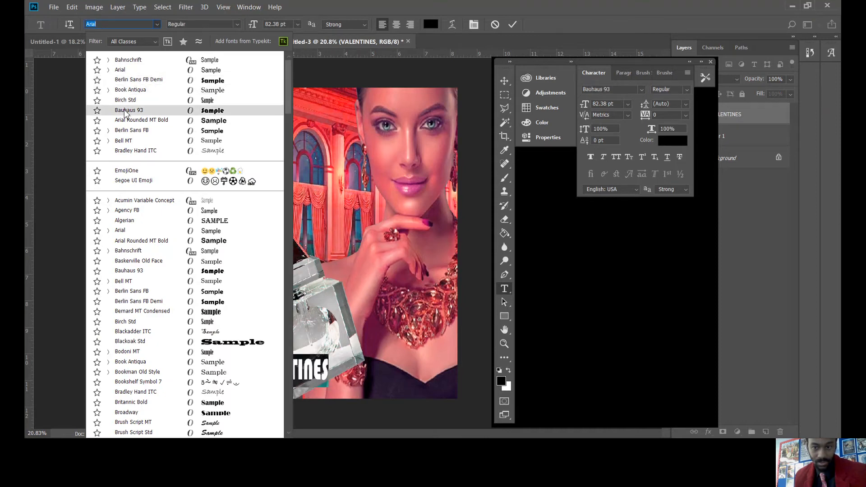
pyautogui.click(504, 83)
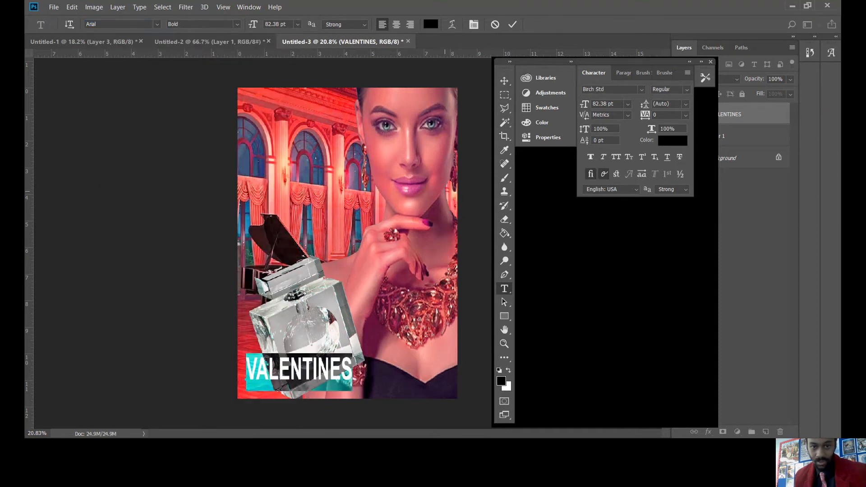
pyautogui.moveTo(746, 114); pyautogui.dragTo(781, 432)
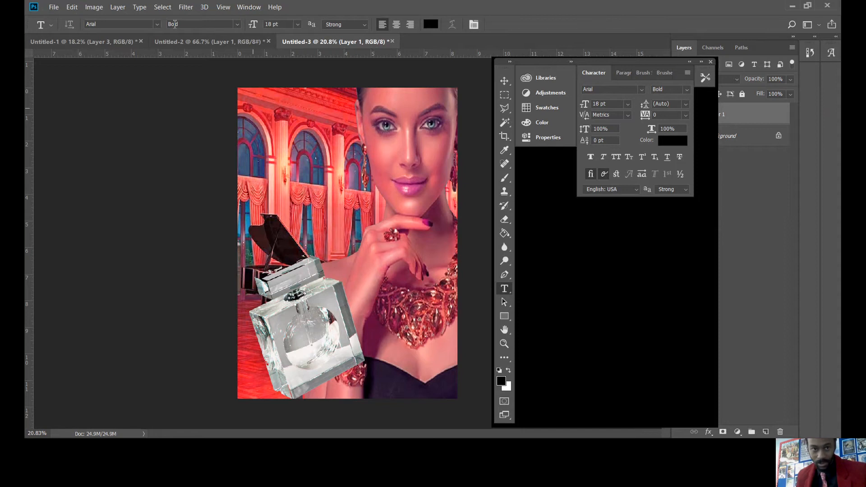
pyautogui.click(62, 10)
pyautogui.click(61, 18)
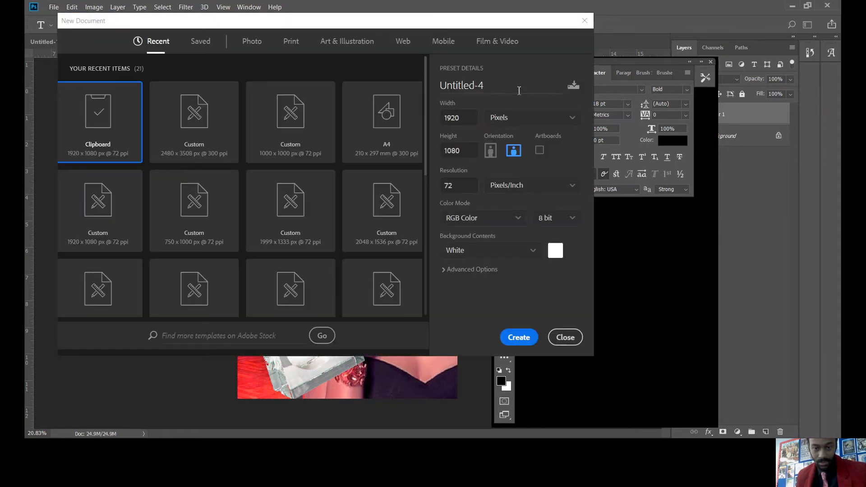
pyautogui.click(565, 337)
# Step: Try pasting the captured dafont page into the advert document and undo the paste
pyautogui.click(72, 6)
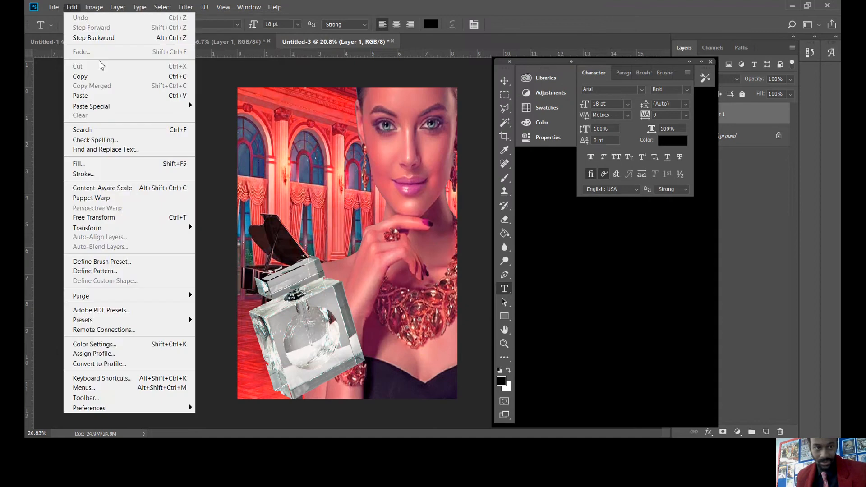
pyautogui.click(100, 96)
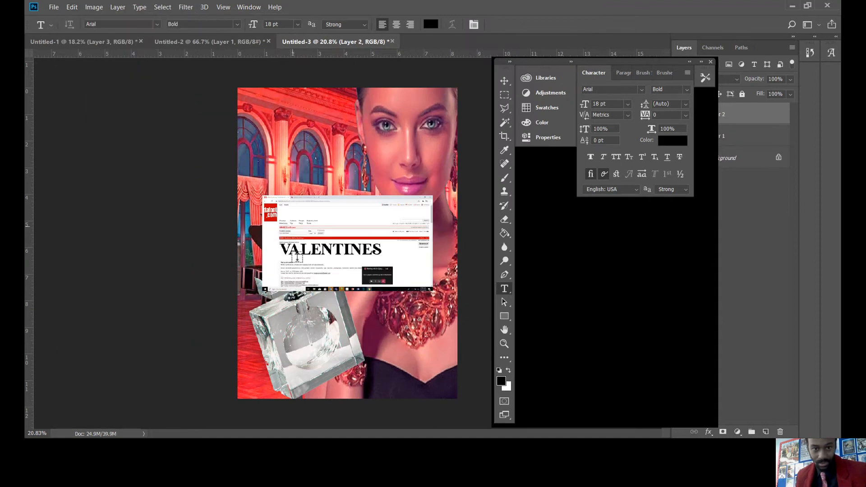
pyautogui.click(72, 7)
pyautogui.click(75, 17)
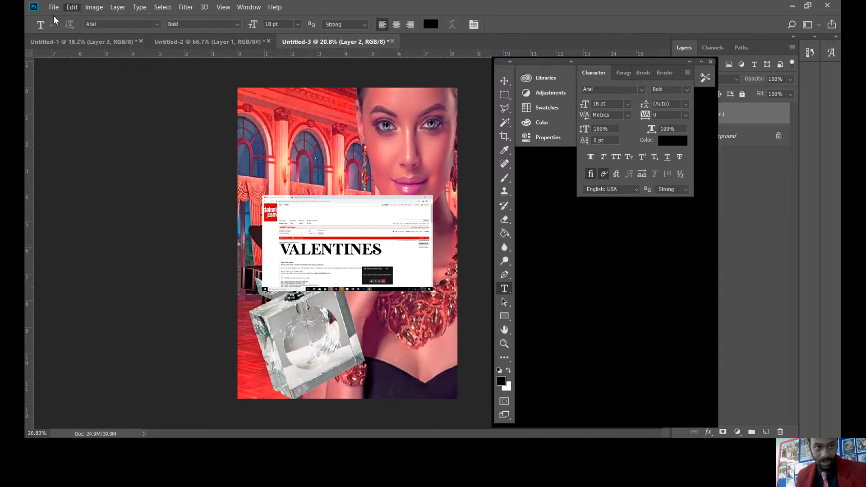
# Step: Create a 1920 x 1080 px document at 72 ppi from the clipboard preset and paste the dafont screenshot into it
pyautogui.click(54, 8)
pyautogui.click(61, 17)
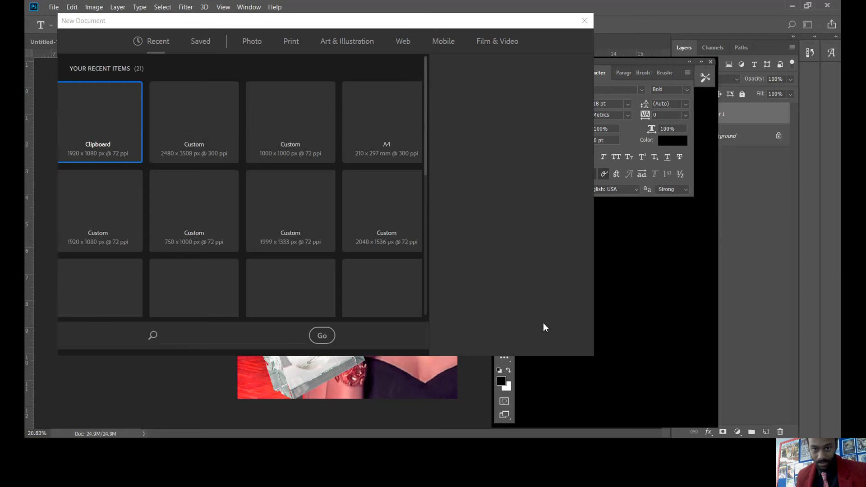
pyautogui.click(530, 339)
pyautogui.click(74, 8)
pyautogui.click(111, 95)
# Step: Copy the large VALENTINES lettering from the screenshot with a rectangular selection and paste it into the advert document
pyautogui.click(504, 94)
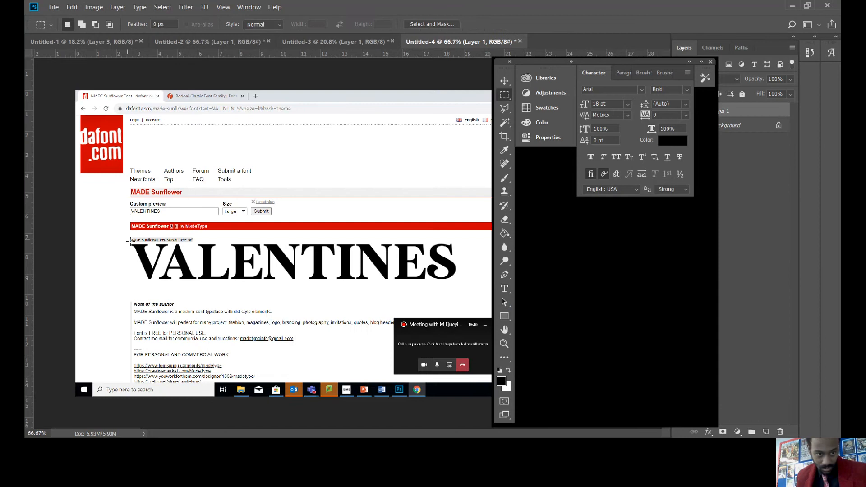
pyautogui.moveTo(130, 243); pyautogui.dragTo(460, 285)
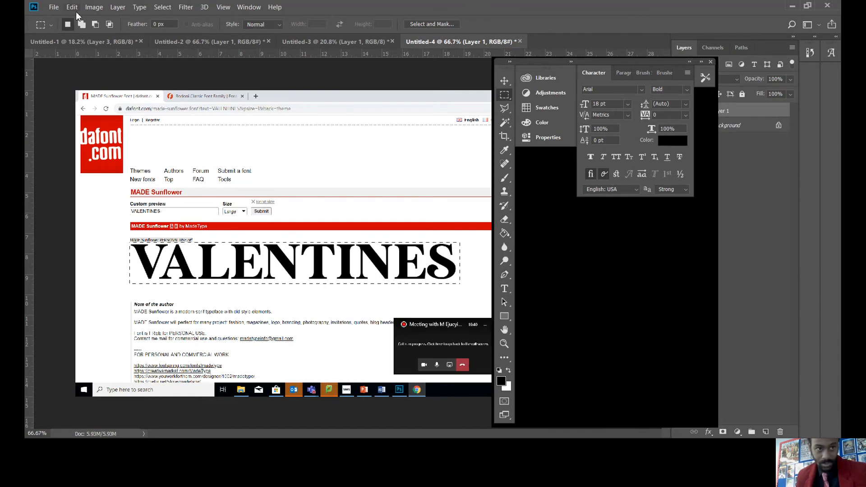
pyautogui.click(292, 44)
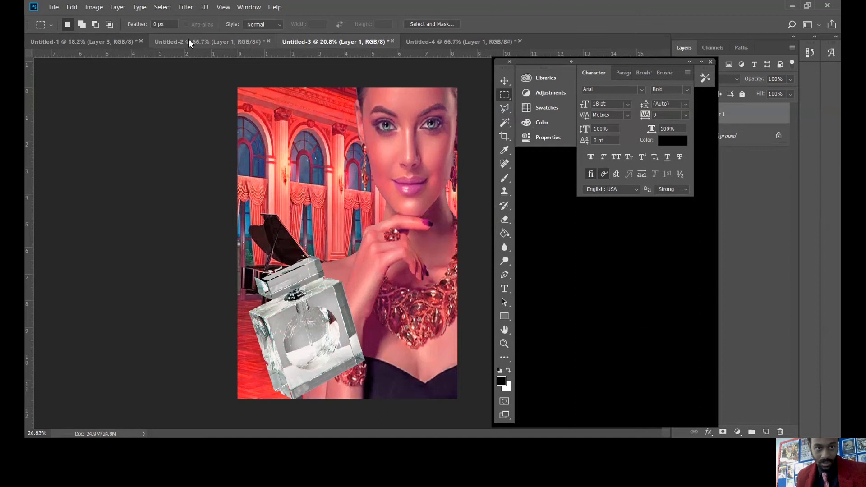
pyautogui.click(72, 7)
pyautogui.click(104, 96)
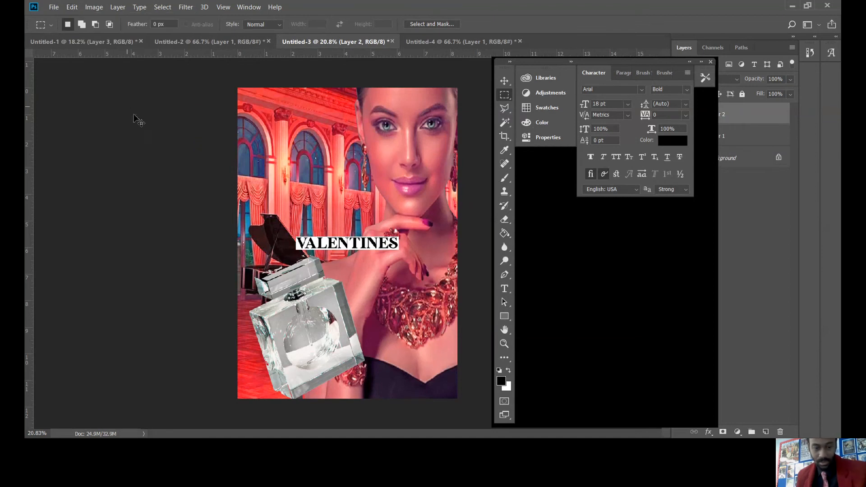
# Step: Scale the pasted VALENTINES lettering to about 123% width and 243% height and place it across the bottle's base
pyautogui.hotkey('ctrl', 't')
pyautogui.moveTo(405, 258); pyautogui.dragTo(372, 355)
pyautogui.click(505, 95)
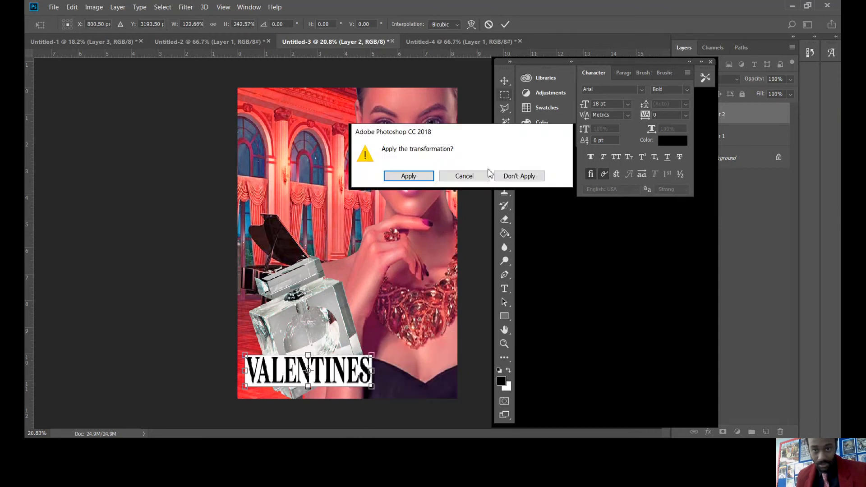
pyautogui.click(409, 175)
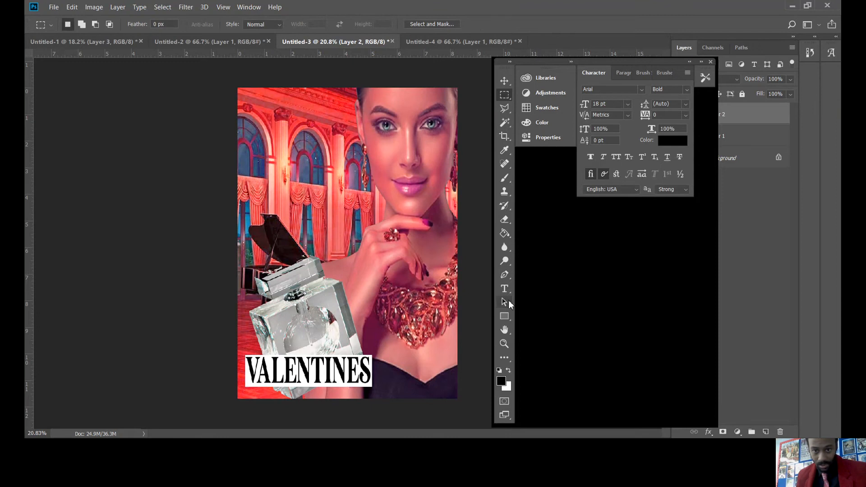
# Step: Try to select the white background of the VALENTINES lettering with the Magic Wand at tolerance 32
pyautogui.click(505, 122)
pyautogui.click(521, 133)
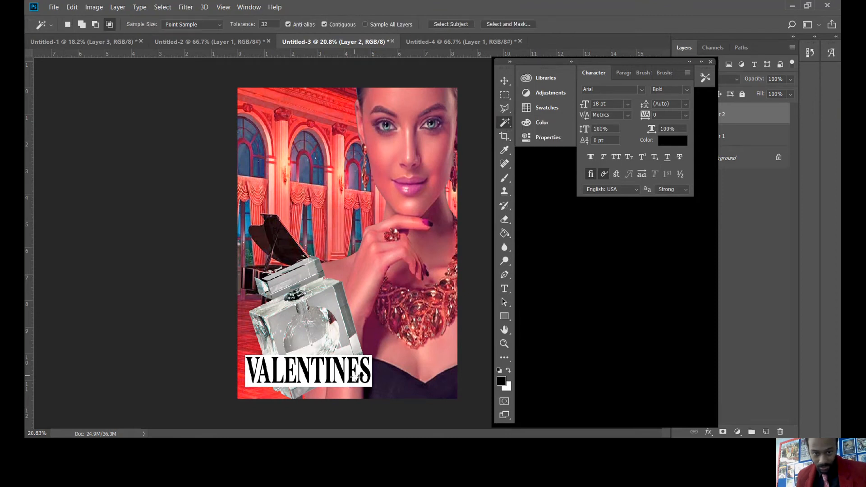
pyautogui.click(360, 374)
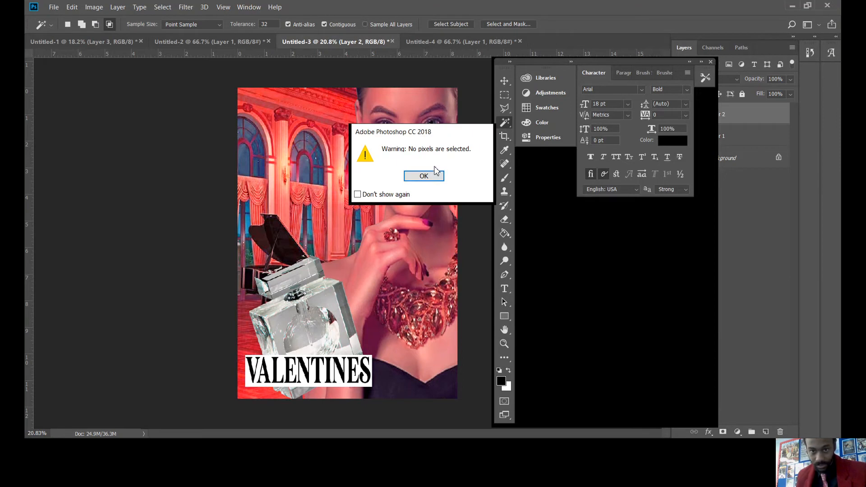
pyautogui.click(425, 175)
pyautogui.hotkey('ctrl', 'a')
pyautogui.click(375, 368)
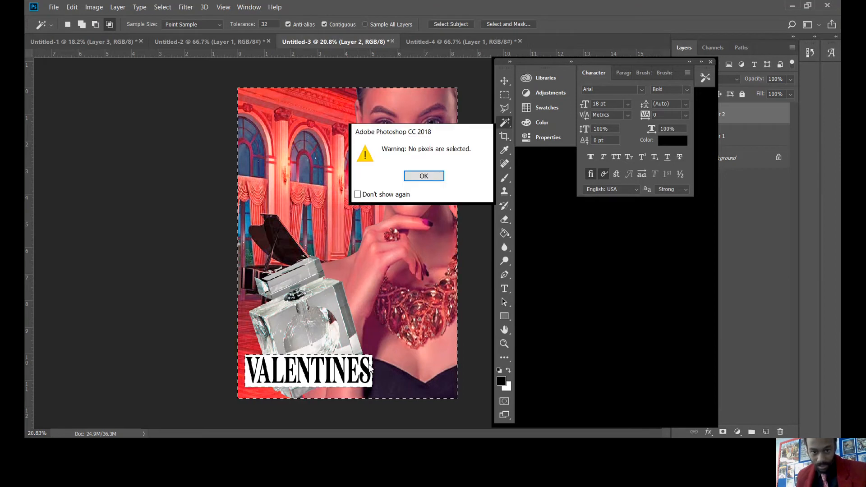
pyautogui.click(425, 175)
pyautogui.click(502, 95)
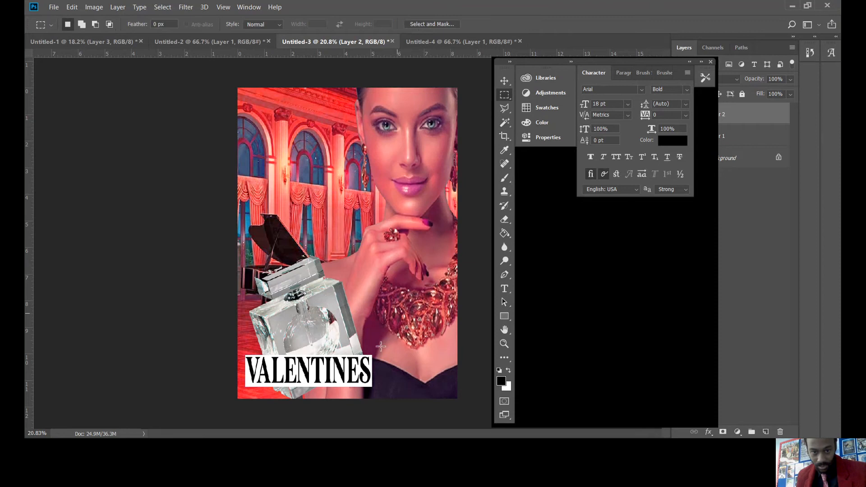
# Step: Select the white background around the VALENTINES lettering with the Magic Wand, delete it and clear the selection
pyautogui.click(505, 122)
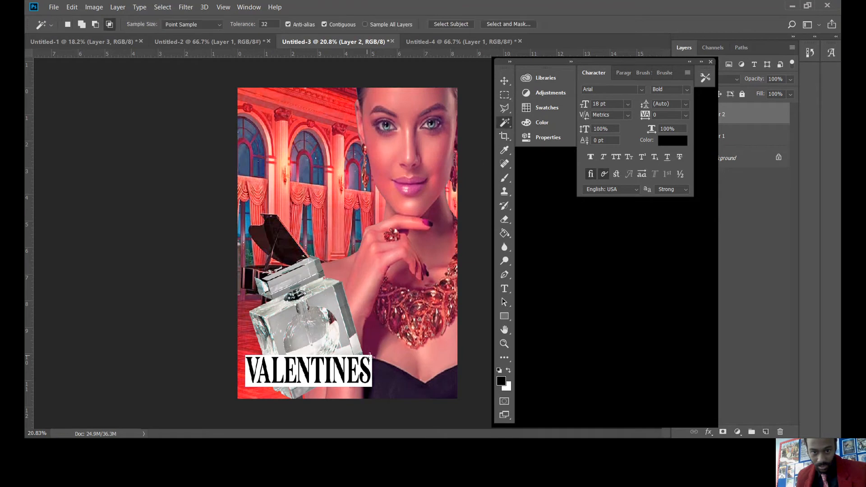
pyautogui.click(374, 368)
pyautogui.press('Delete')
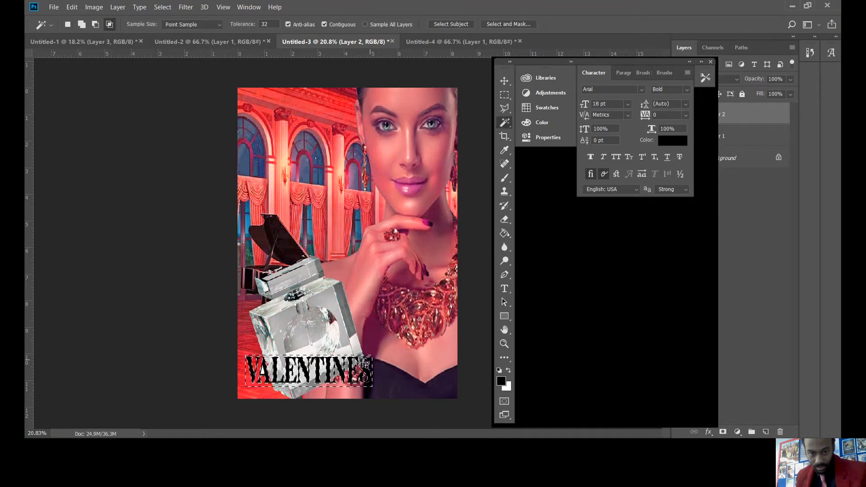
pyautogui.click(504, 95)
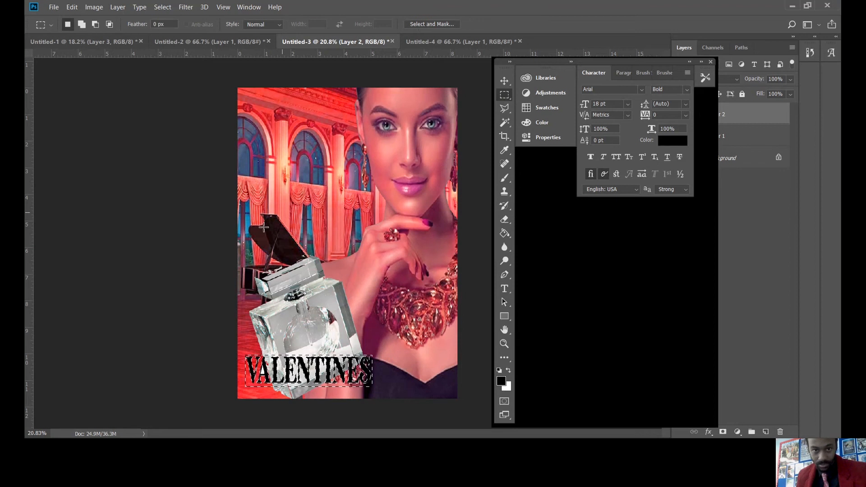
pyautogui.hotkey('ctrl', 'd')
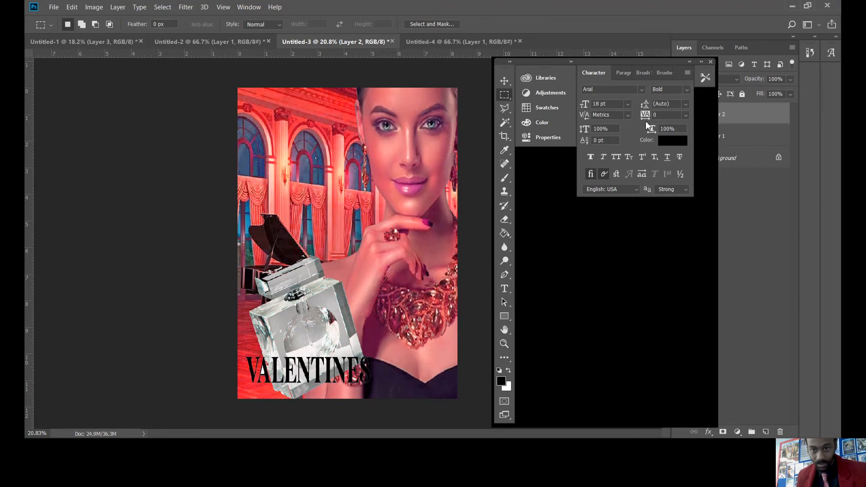
# Step: Add a white Color Overlay at 100% opacity to the VALENTINES lettering's layer style
pyautogui.rightClick(735, 116)
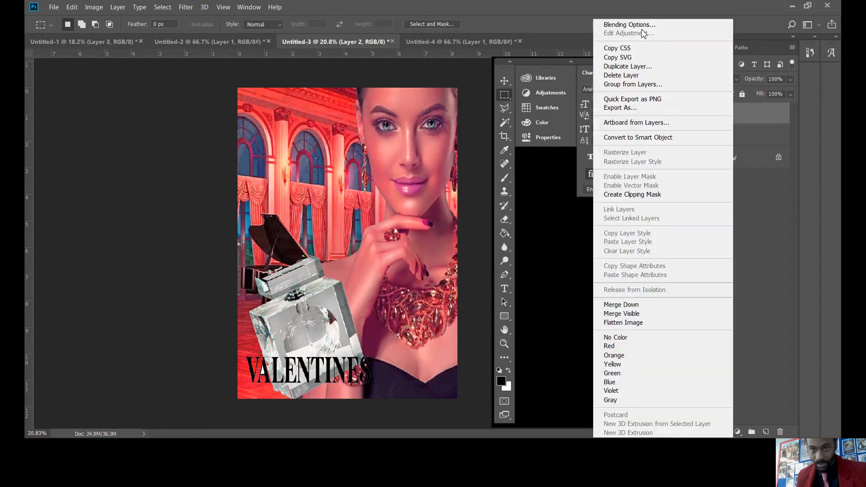
pyautogui.click(642, 25)
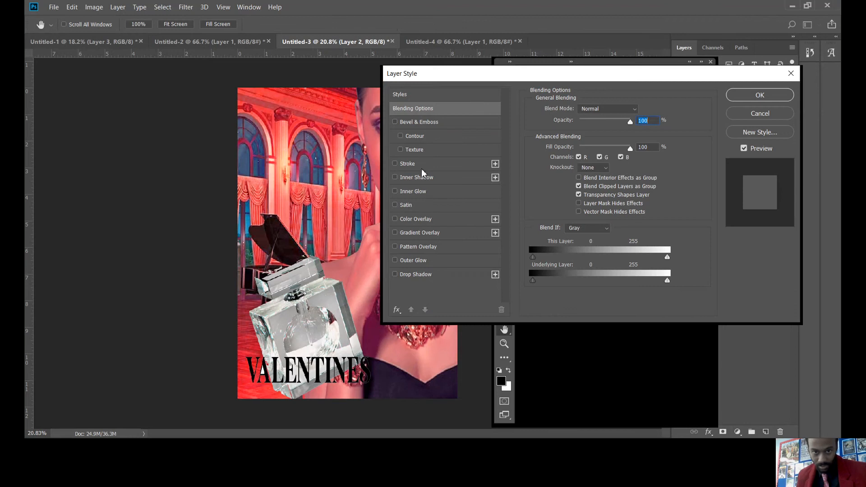
pyautogui.click(422, 218)
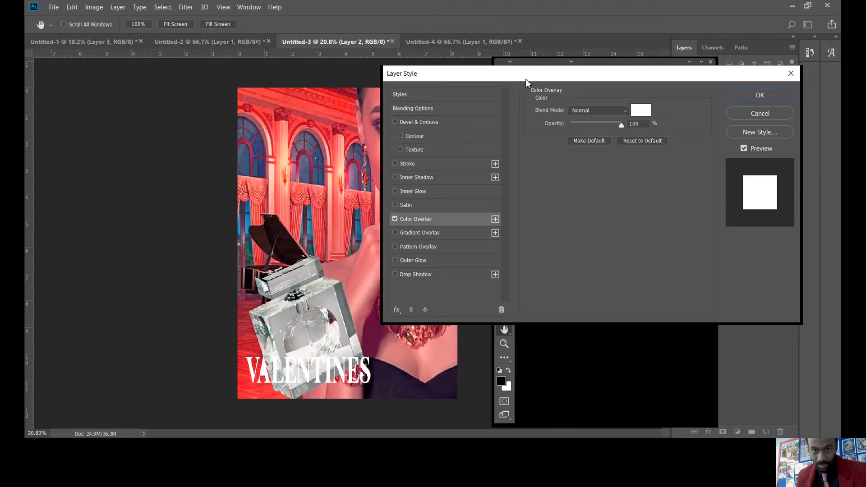
pyautogui.moveTo(526, 79); pyautogui.dragTo(603, 63)
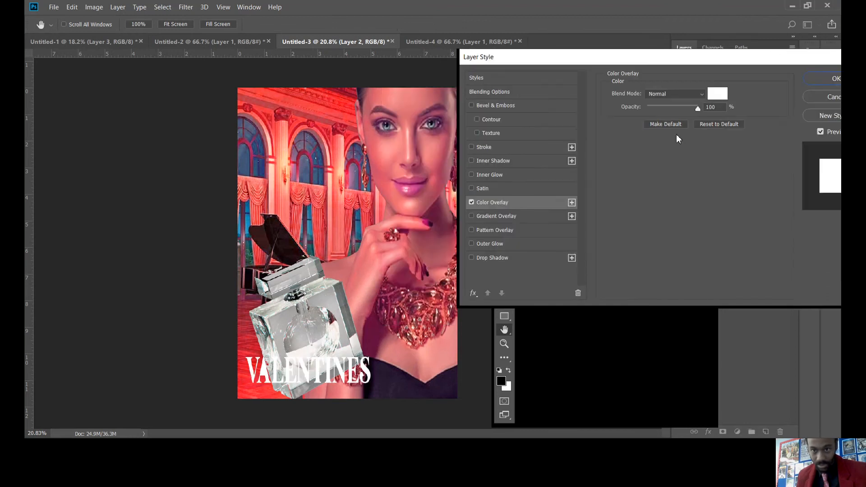
pyautogui.click(704, 106)
# Step: Add a black Drop Shadow to the VALENTINES lettering with 40 px distance and 65% spread, and apply the layer style
pyautogui.click(506, 259)
pyautogui.click(719, 96)
pyautogui.moveTo(559, 276); pyautogui.dragTo(574, 313)
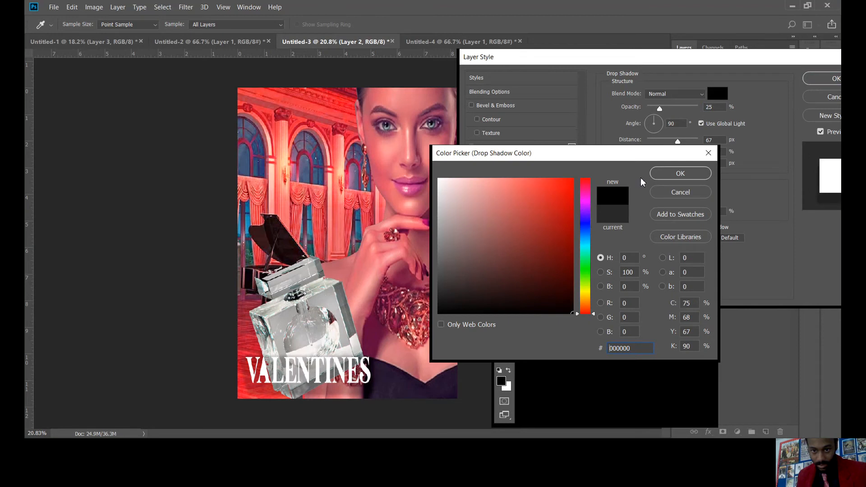
pyautogui.click(666, 175)
pyautogui.click(668, 142)
pyautogui.click(680, 154)
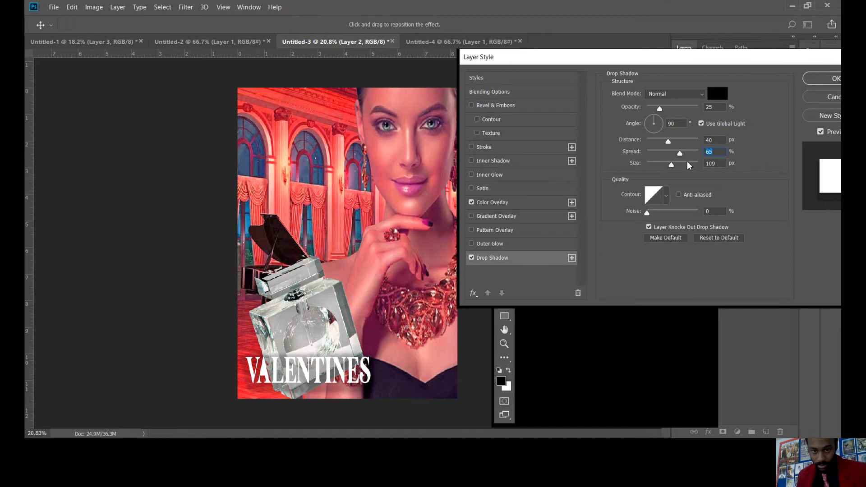
pyautogui.click(816, 80)
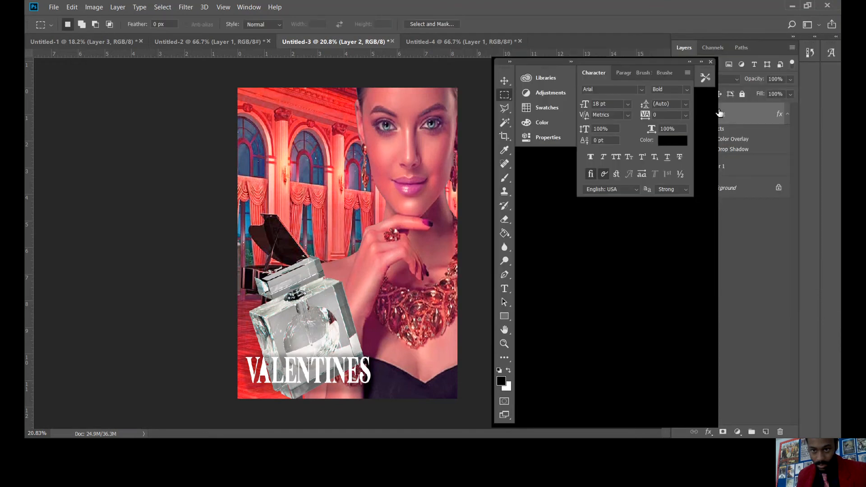
# Step: Recolour the VALENTINES lettering's Color Overlay to a medium pink, about #f25a9a
pyautogui.rightClick(722, 114)
pyautogui.click(667, 27)
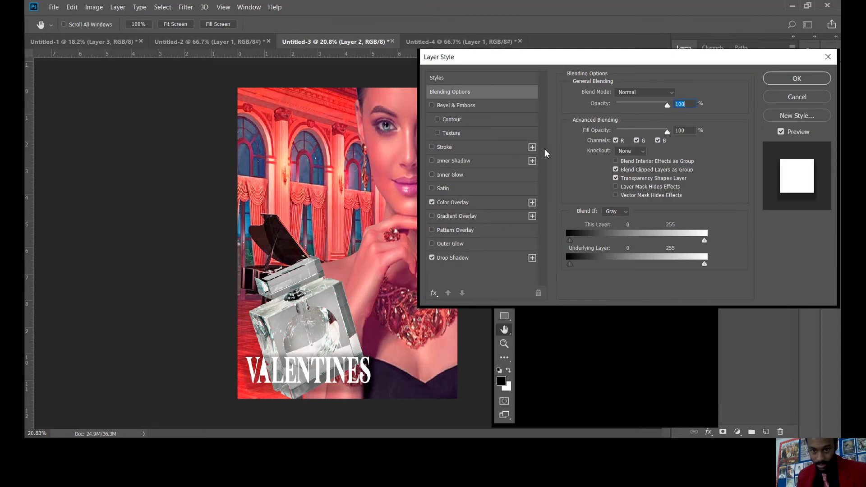
pyautogui.click(459, 206)
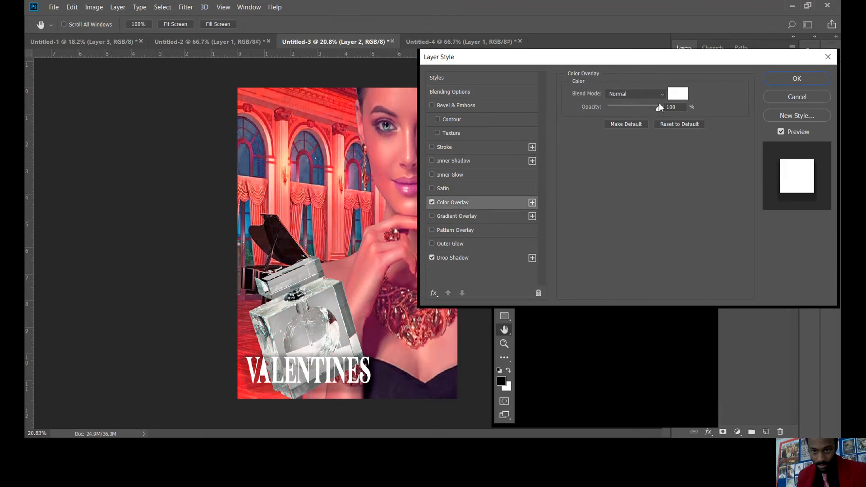
pyautogui.click(681, 93)
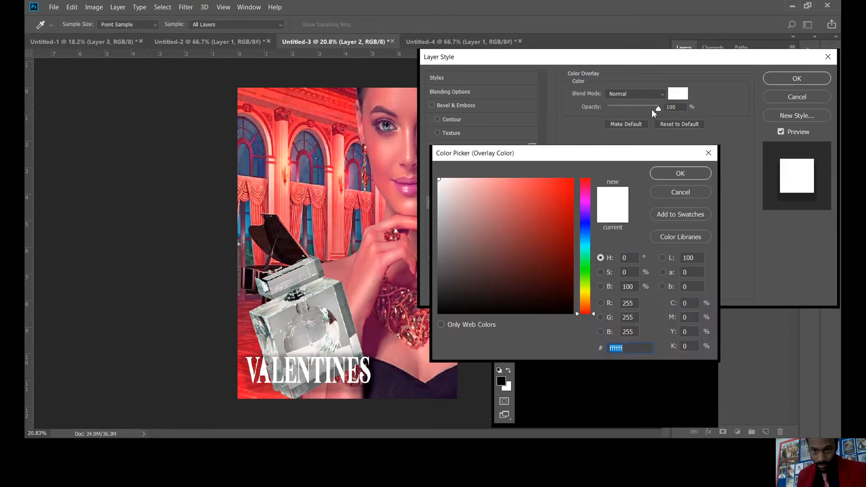
pyautogui.click(588, 200)
pyautogui.moveTo(589, 202)
pyautogui.mouseDown()
pyautogui.moveTo(590, 182)
pyautogui.moveTo(600, 263)
pyautogui.moveTo(589, 192)
pyautogui.mouseUp()
pyautogui.click(561, 178)
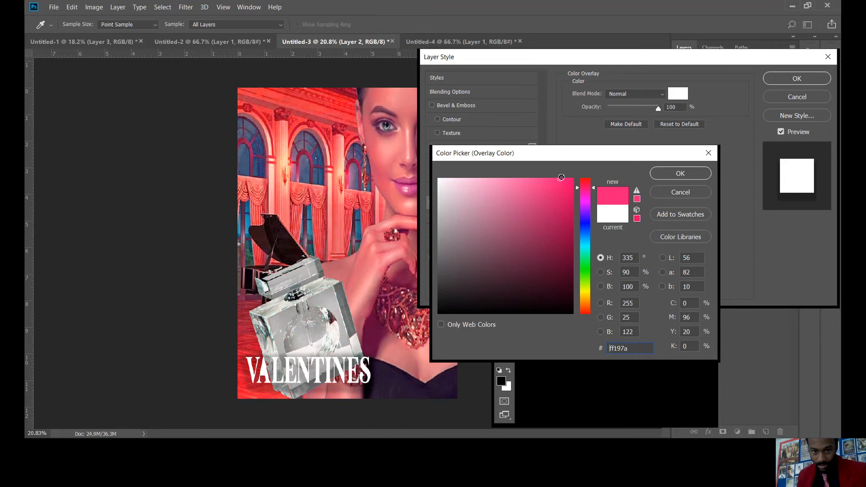
pyautogui.moveTo(561, 178)
pyautogui.mouseDown()
pyautogui.moveTo(508, 183)
pyautogui.moveTo(542, 187)
pyautogui.moveTo(524, 185)
pyautogui.mouseUp()
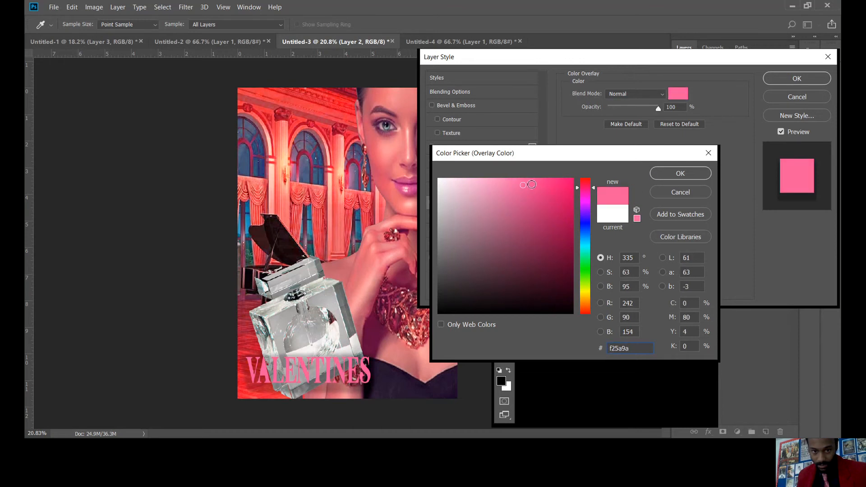
pyautogui.click(672, 173)
pyautogui.click(797, 79)
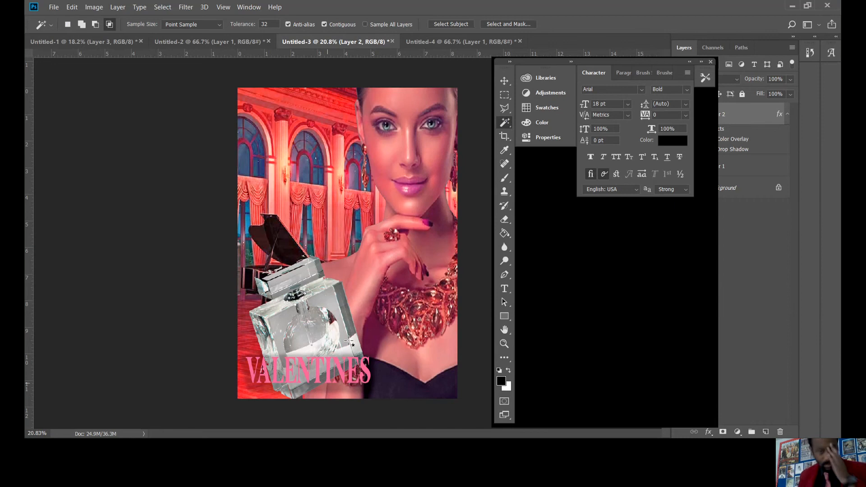
# Step: Add the four-line text "FOR GIRLS / THAT KNOW / WHAT THEY / WANT?" in black Arial Bold 18 pt over the ballroom windows
pyautogui.click(505, 94)
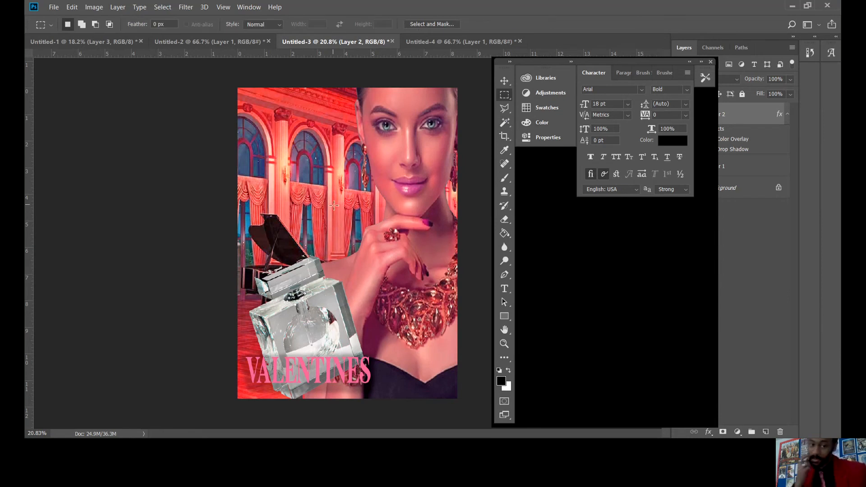
pyautogui.click(505, 288)
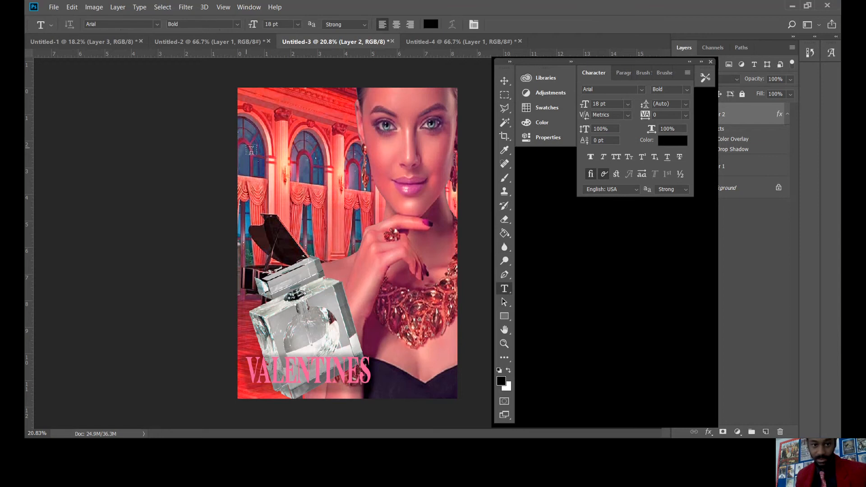
pyautogui.click(287, 167)
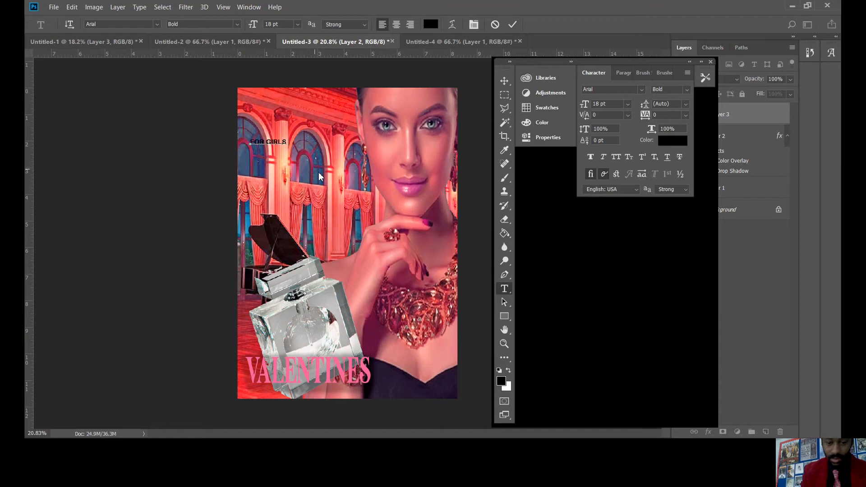
pyautogui.press('Return')
pyautogui.write('T KNOW')
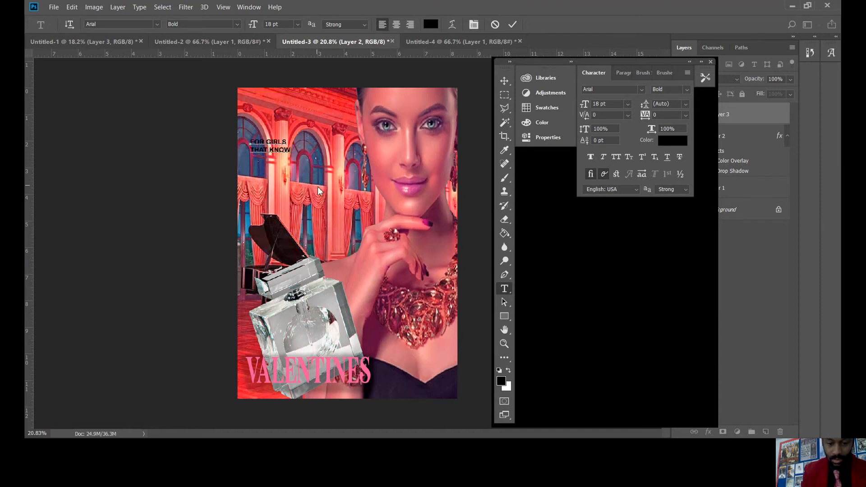
pyautogui.write(' WHA')
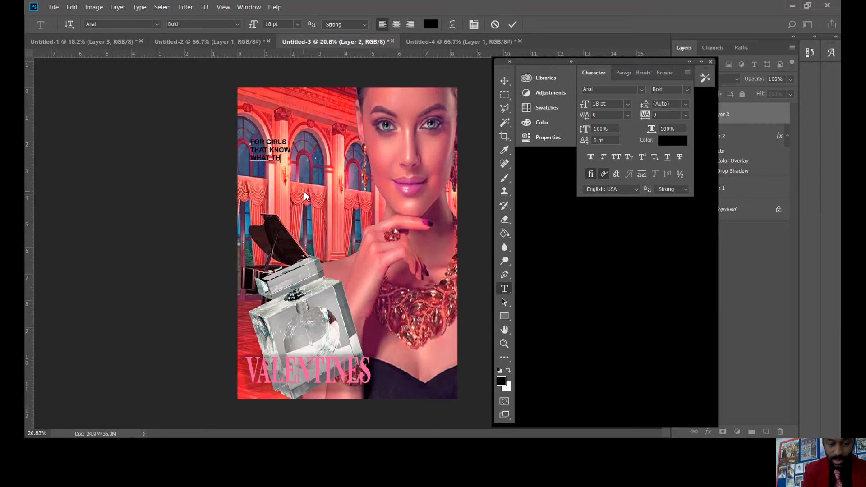
pyautogui.write('T THEY')
pyautogui.press('Return')
pyautogui.write('WANT')
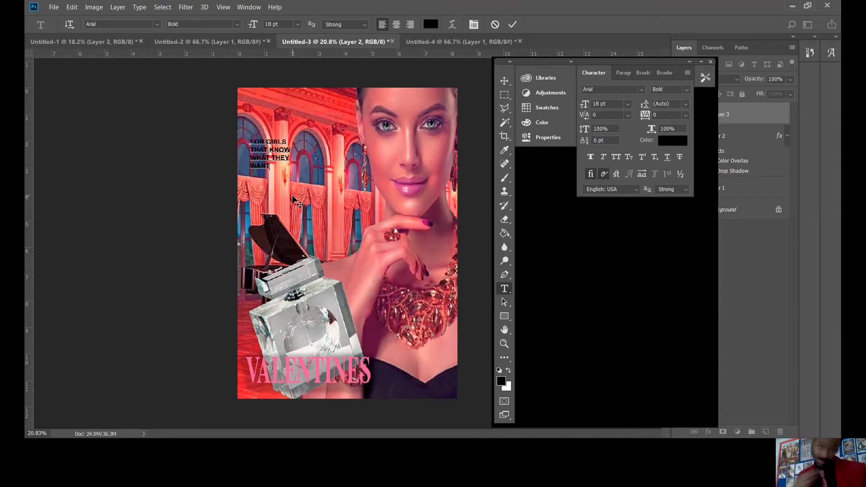
pyautogui.write('?')
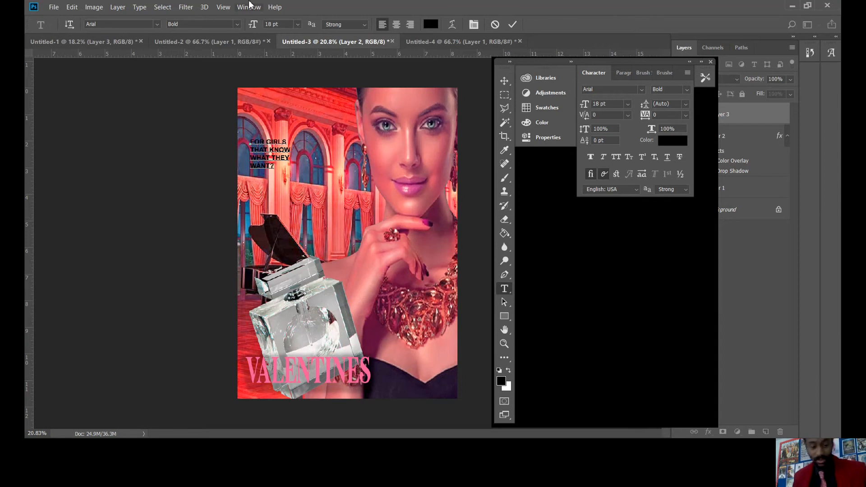
pyautogui.click(263, 9)
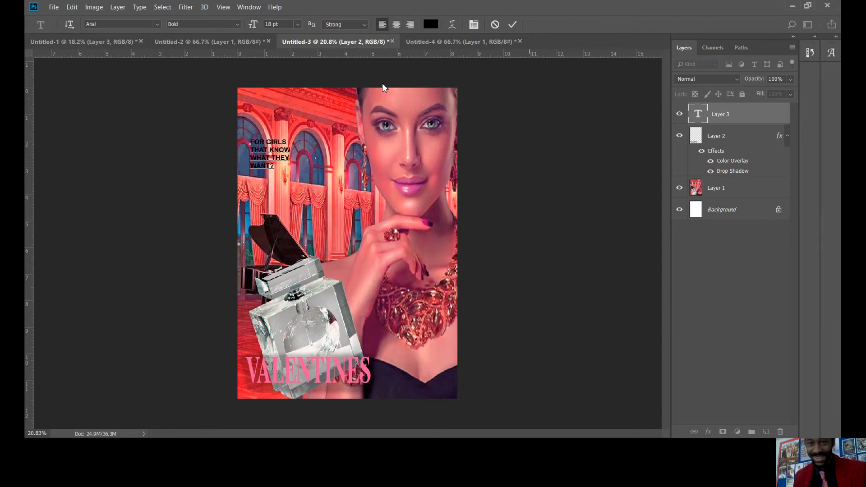
pyautogui.hotkey('ctrl', 'Return')
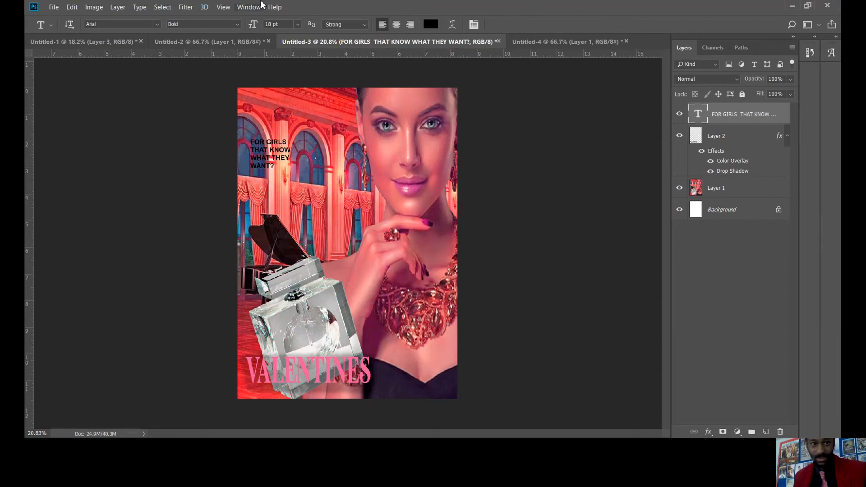
# Step: Scale the tagline to about 233% width and 301% height and place it above the piano, aligned with the VALENTINES lettering's left edge
pyautogui.click(248, 7)
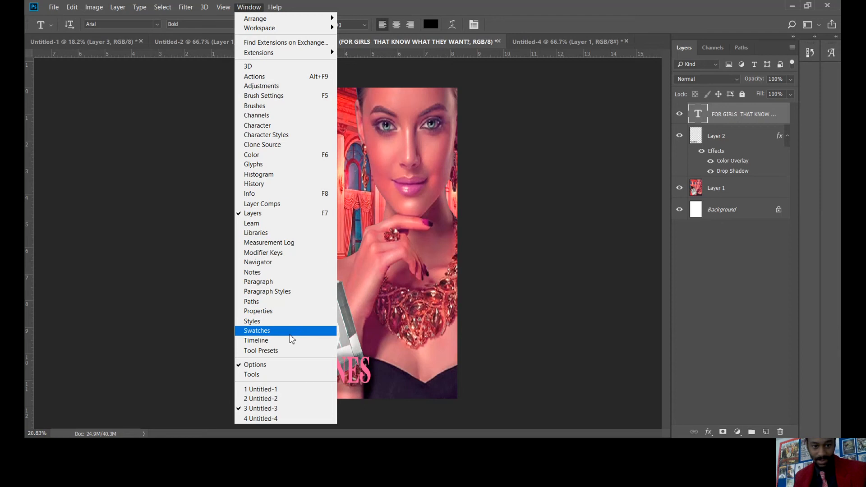
pyautogui.click(291, 375)
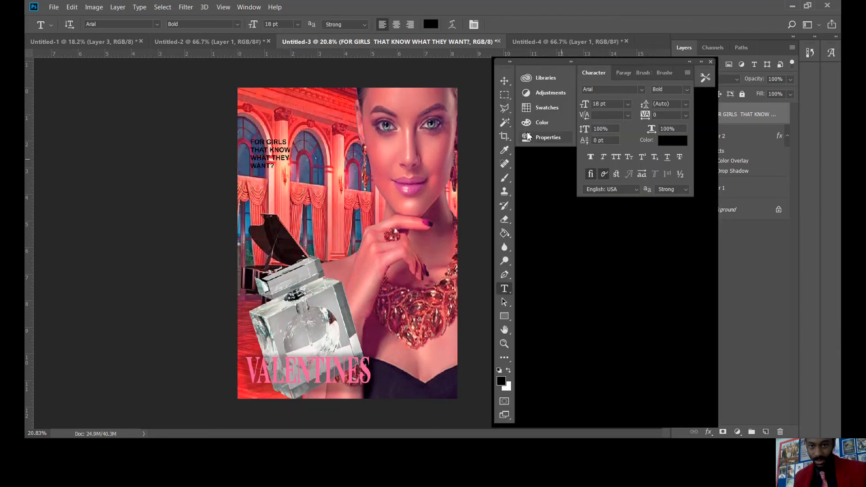
pyautogui.click(505, 81)
pyautogui.hotkey('ctrl', 't')
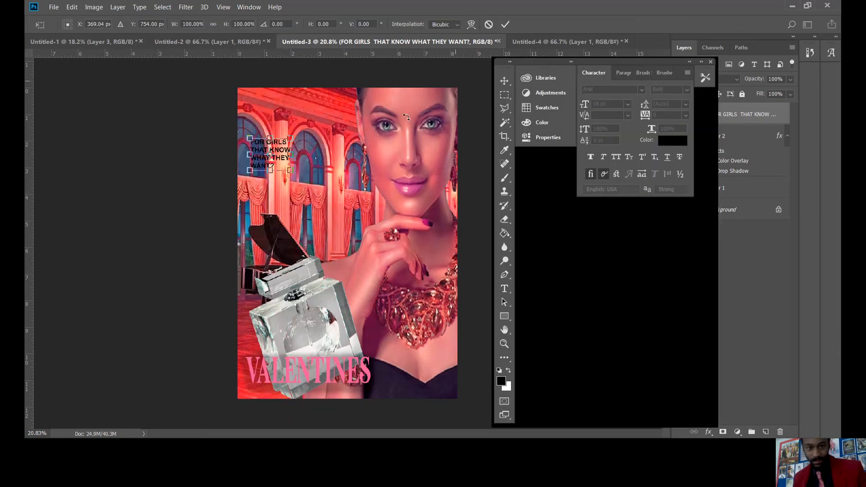
pyautogui.moveTo(287, 169); pyautogui.dragTo(347, 229)
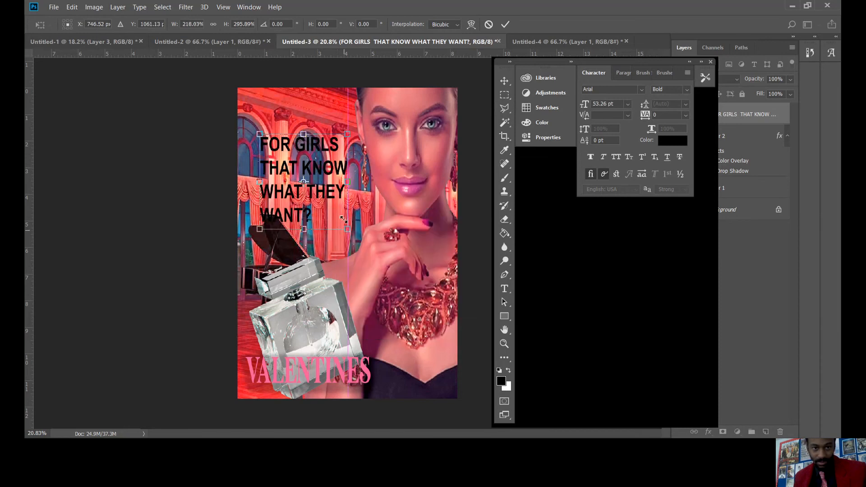
pyautogui.moveTo(329, 184)
pyautogui.mouseDown()
pyautogui.moveTo(305, 172)
pyautogui.moveTo(315, 174)
pyautogui.mouseUp()
pyautogui.moveTo(339, 223); pyautogui.dragTo(344, 224)
pyautogui.moveTo(335, 198); pyautogui.dragTo(335, 193)
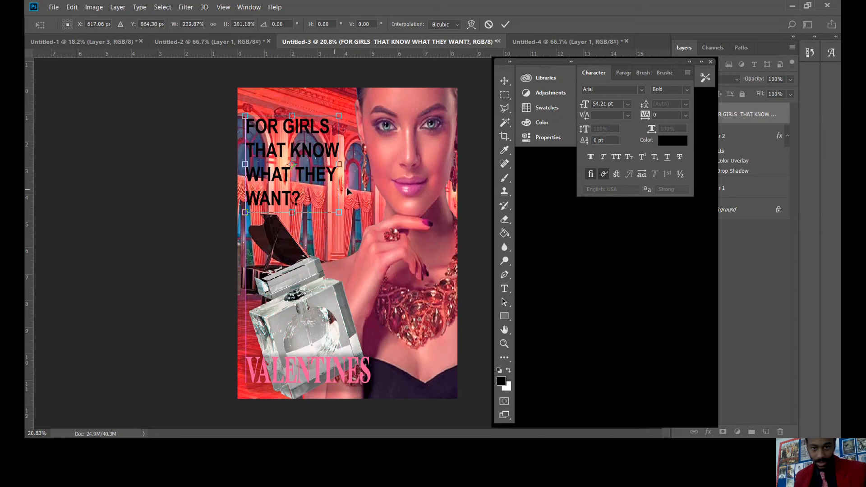
pyautogui.click(508, 98)
pyautogui.click(407, 174)
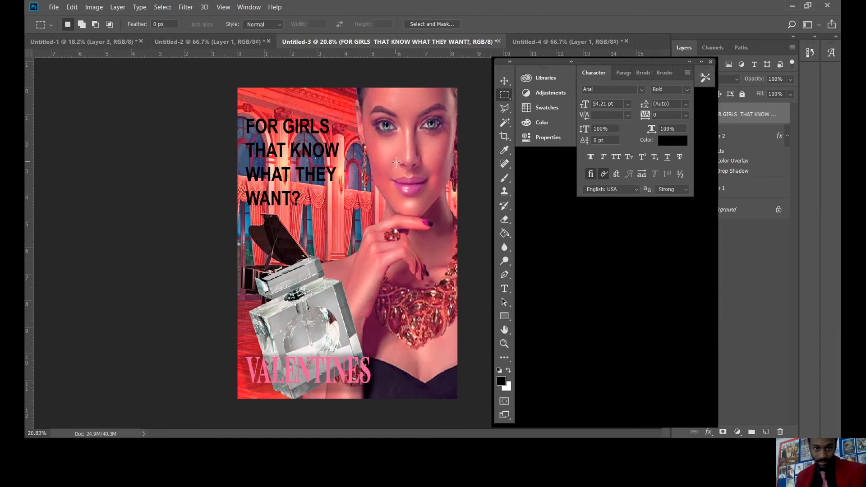
# Step: Rearrange the tagline's line breaks into five lines: FOR GIRLS / THAT / KNOW / WHAT / THEY WANT?
pyautogui.click(504, 289)
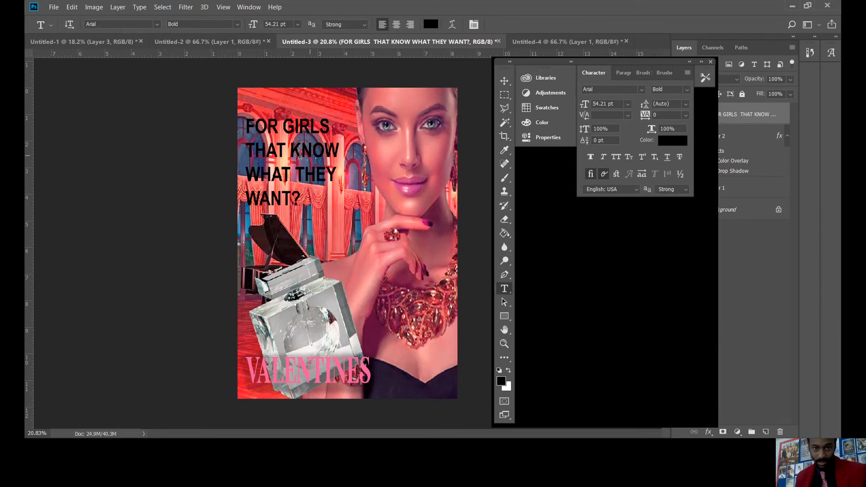
pyautogui.click(293, 153)
pyautogui.press('Return')
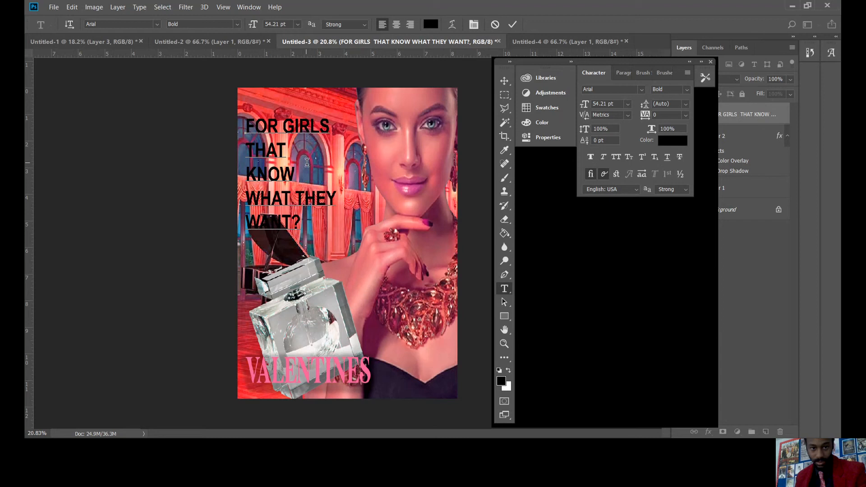
pyautogui.press('BackSpace')
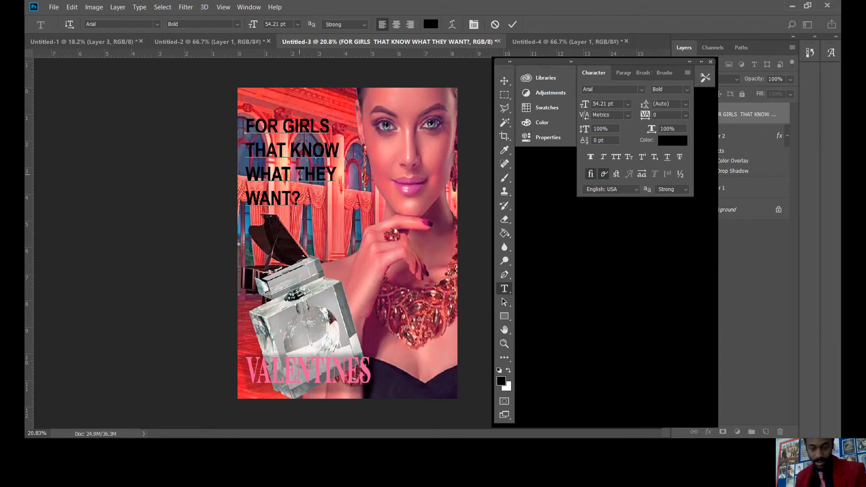
pyautogui.press('Return')
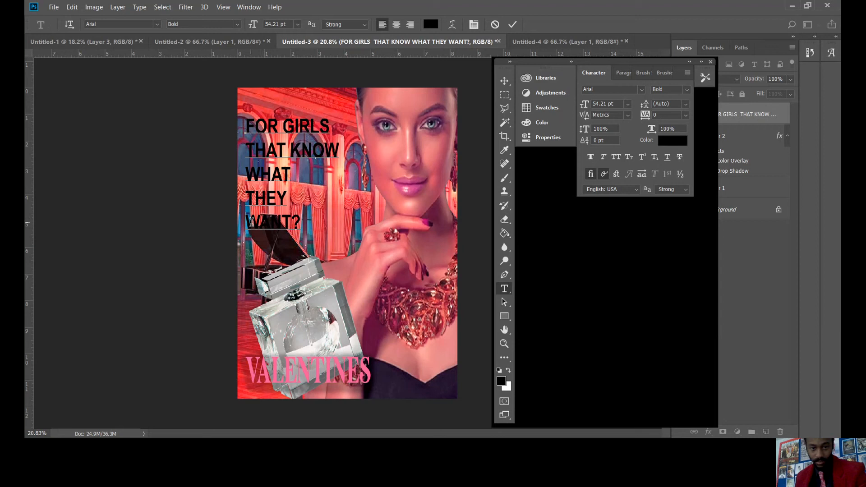
pyautogui.press('BackSpace')
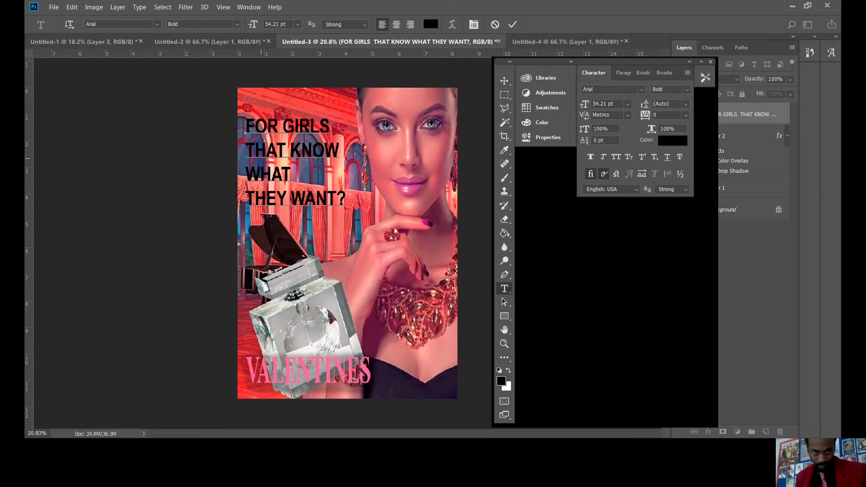
pyautogui.click(293, 148)
pyautogui.press('Return')
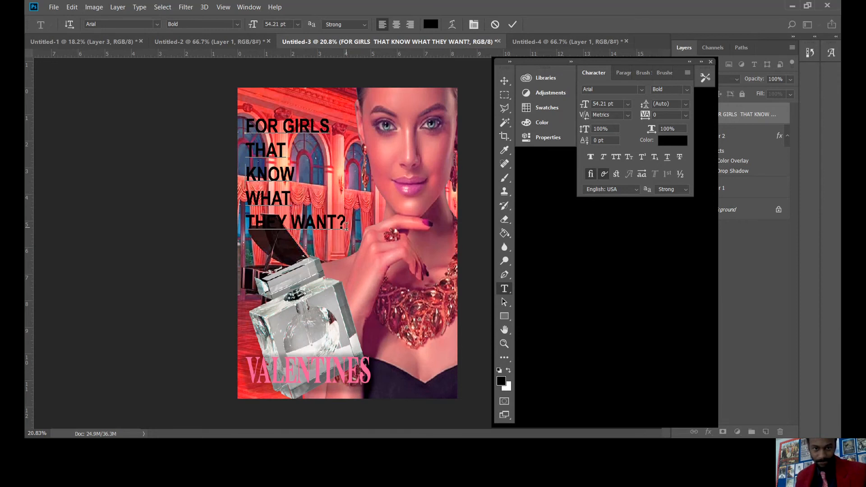
# Step: Try Arial Rounded MT Bold on the whole tagline and settle on Book Antiqua Regular as its font
pyautogui.moveTo(347, 227); pyautogui.dragTo(223, 85)
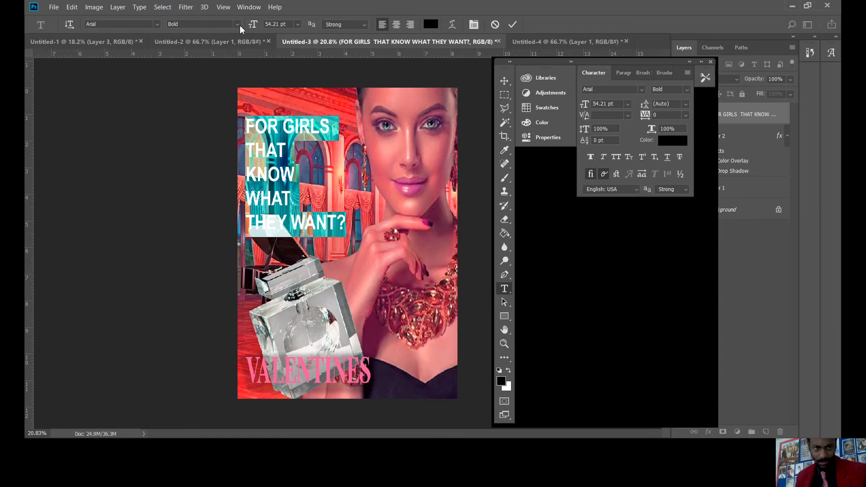
pyautogui.click(157, 24)
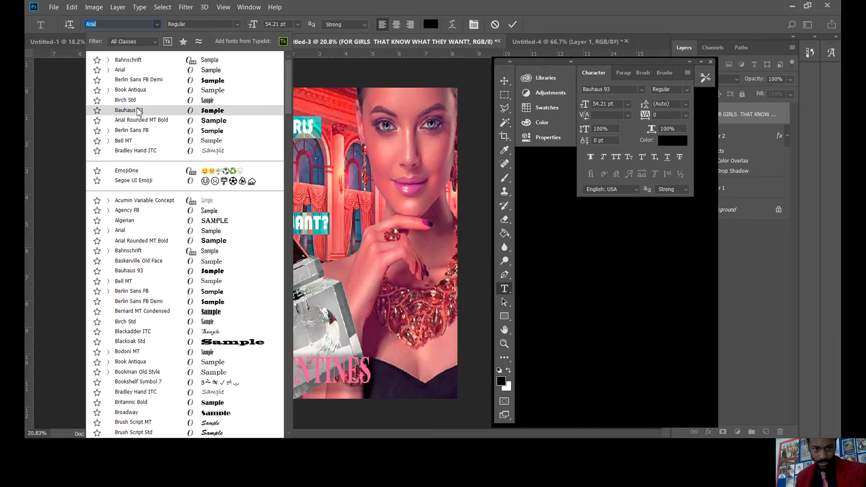
pyautogui.click(136, 126)
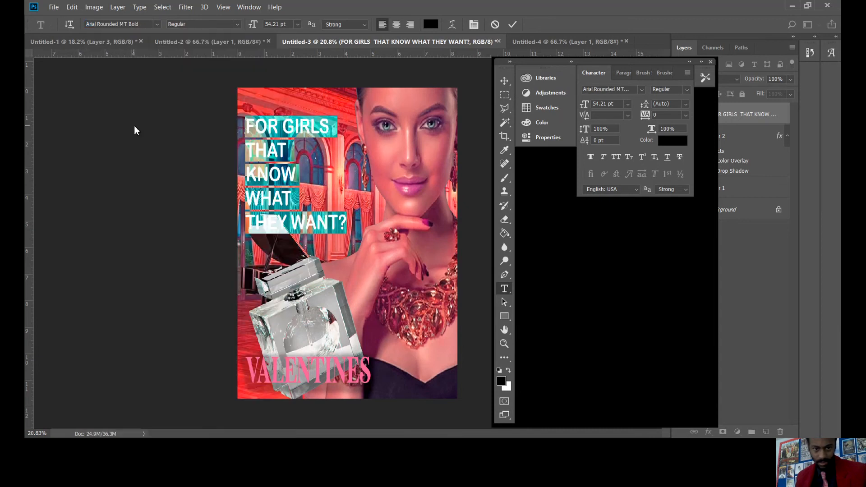
pyautogui.click(157, 24)
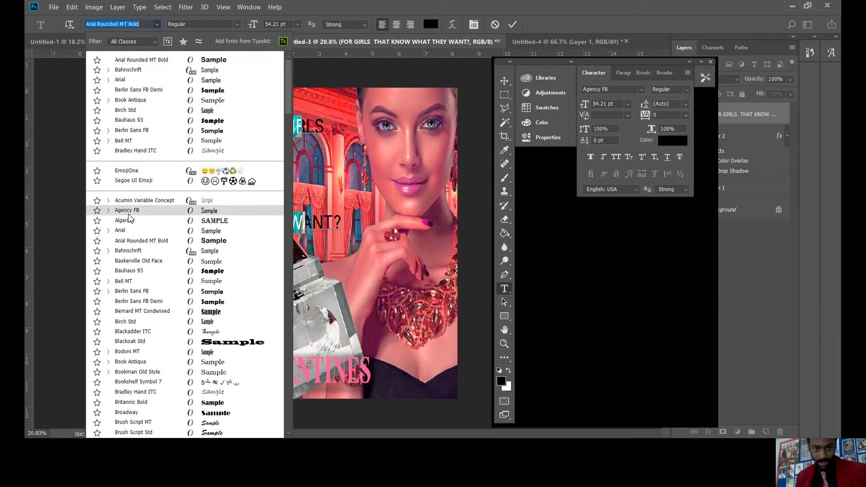
pyautogui.click(158, 246)
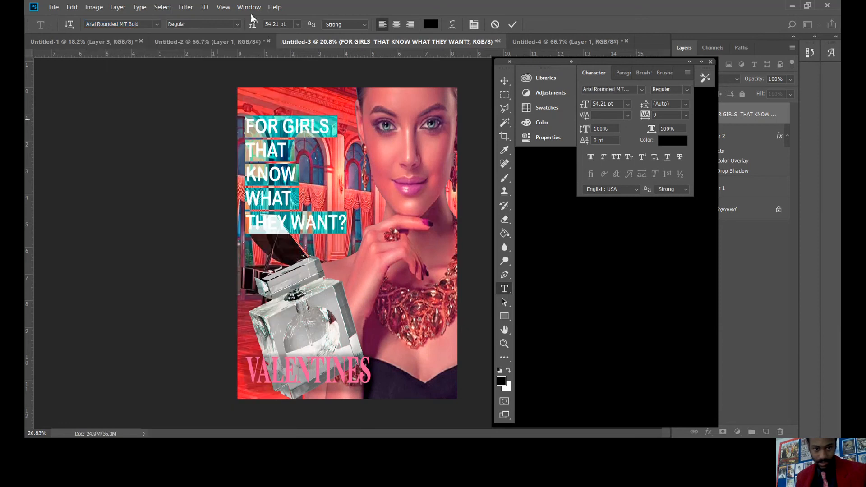
pyautogui.click(157, 25)
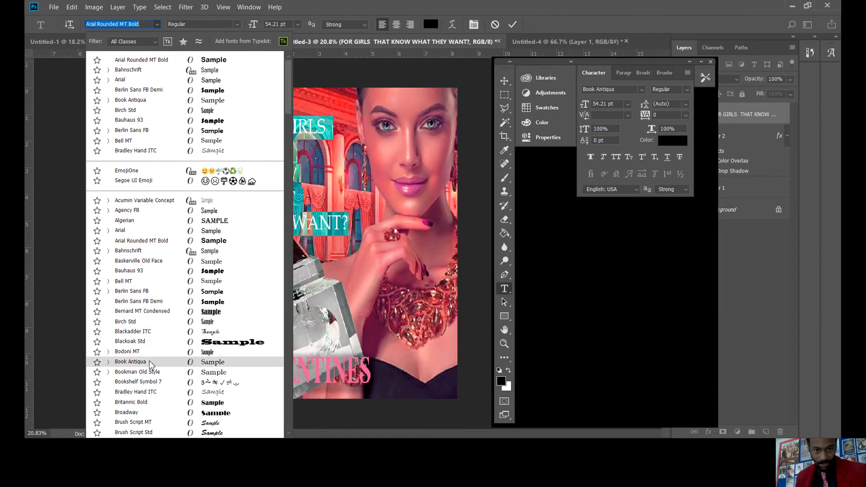
pyautogui.click(150, 363)
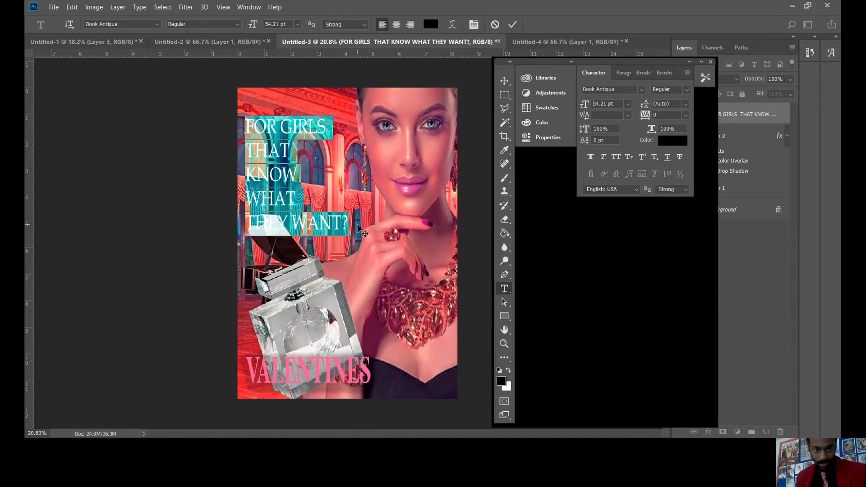
pyautogui.click(505, 95)
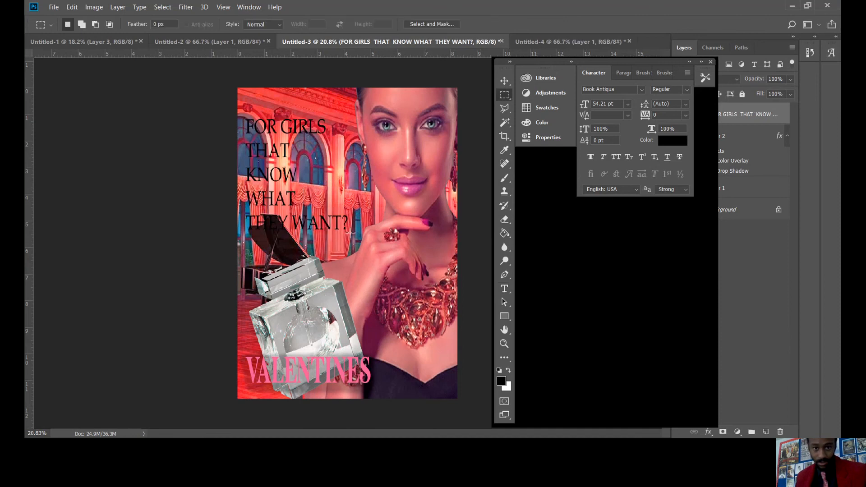
# Step: Scale the tagline down to about 94% width and 91% height, keeping its lower-left corner in place
pyautogui.hotkey('ctrl', 't')
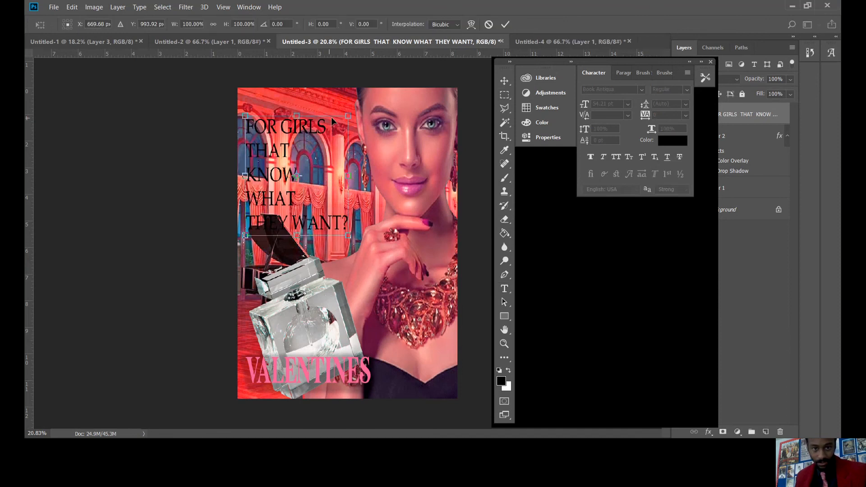
pyautogui.moveTo(350, 116); pyautogui.dragTo(342, 128)
pyautogui.click(504, 94)
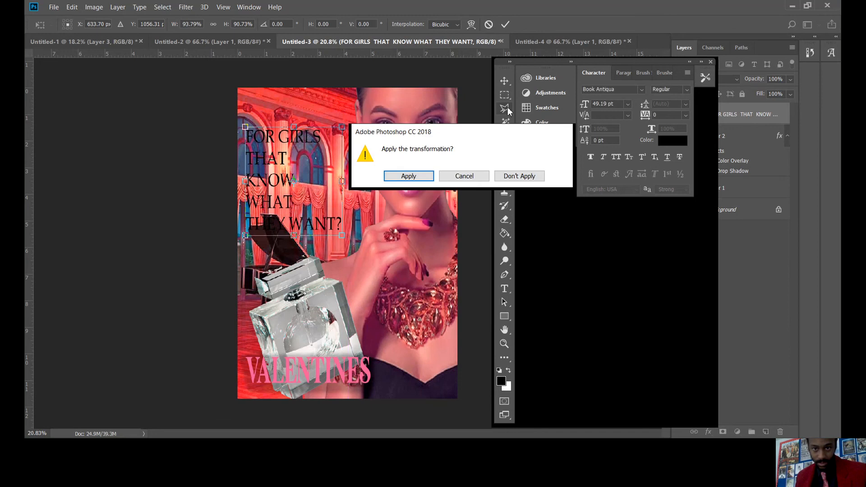
pyautogui.click(406, 176)
# Step: Add a white (#ffffff) Drop Shadow to the tagline at 46% opacity, with 40 px distance, 65% spread and 109 px size
pyautogui.click(504, 289)
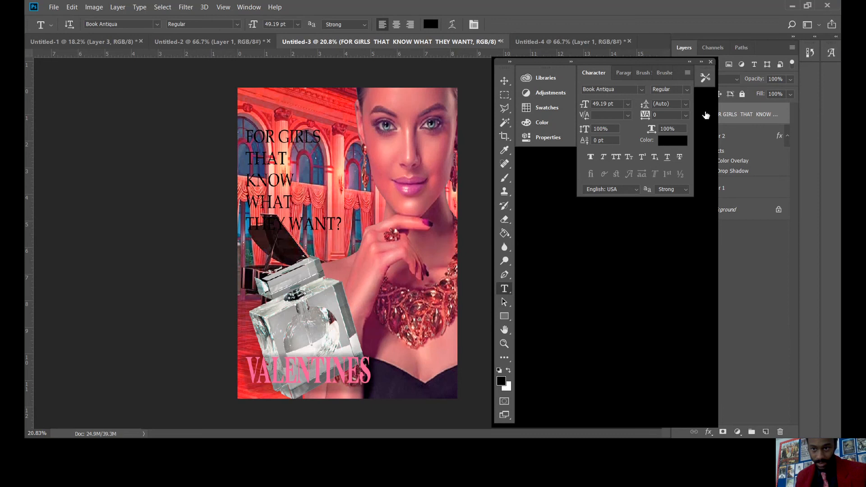
pyautogui.rightClick(732, 115)
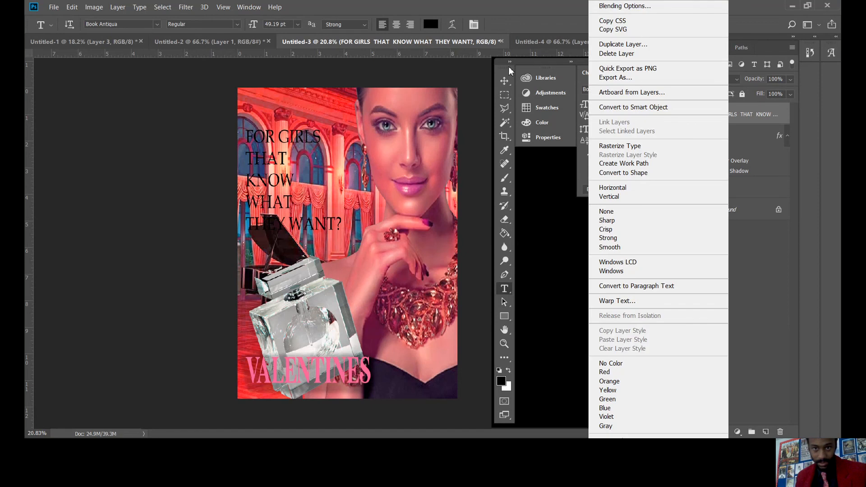
pyautogui.click(645, 10)
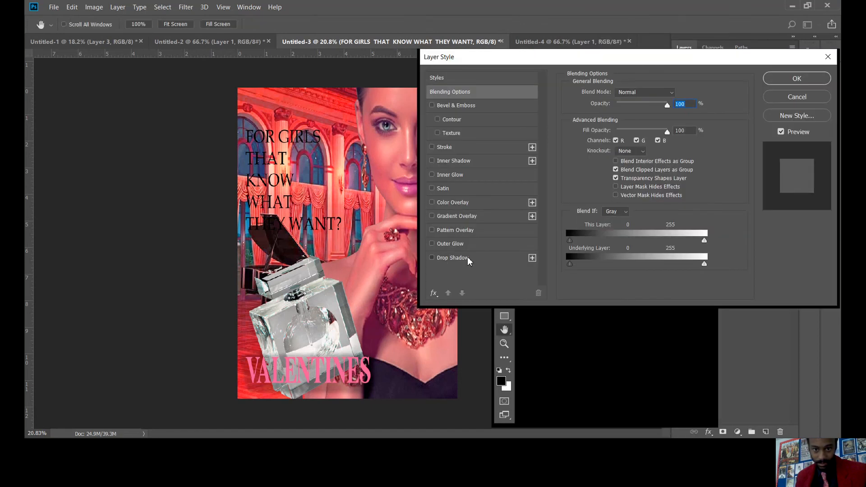
pyautogui.click(468, 257)
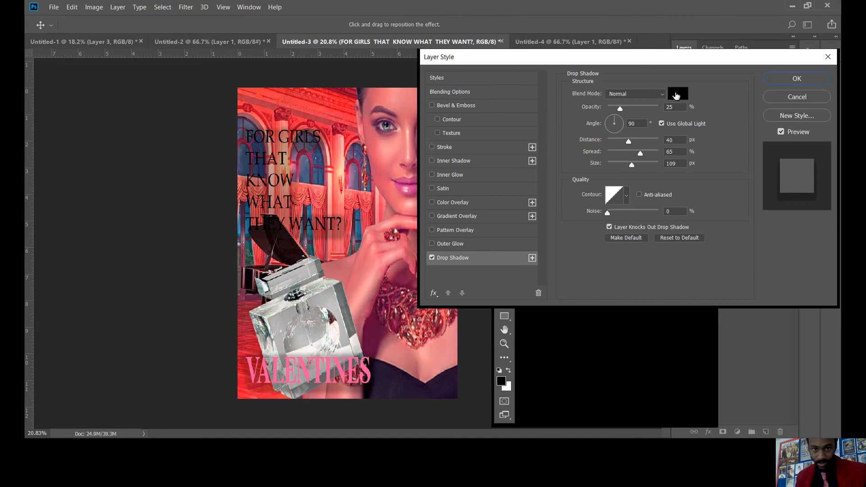
pyautogui.click(676, 95)
pyautogui.write('ffffff')
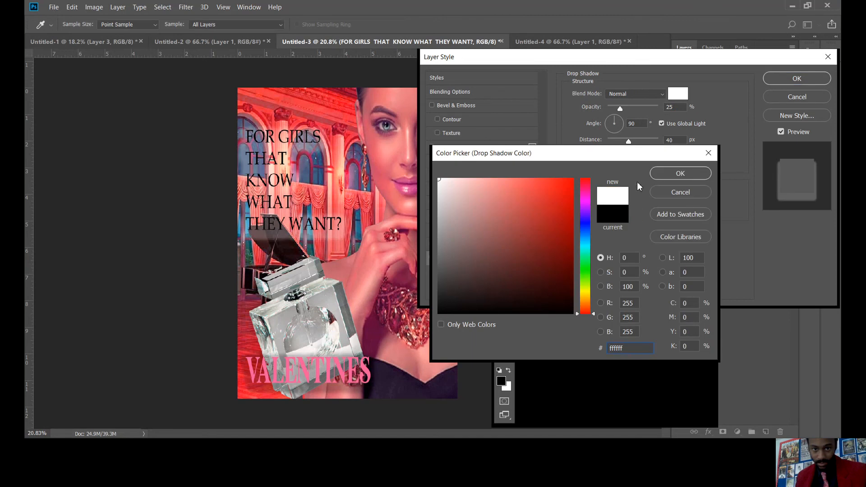
pyautogui.click(671, 178)
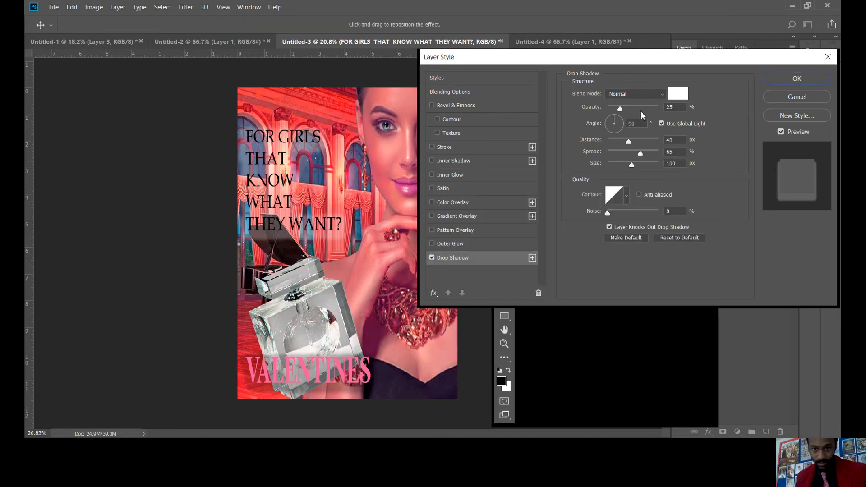
pyautogui.moveTo(625, 110)
pyautogui.mouseDown()
pyautogui.moveTo(645, 110)
pyautogui.moveTo(619, 113)
pyautogui.moveTo(634, 116)
pyautogui.mouseUp()
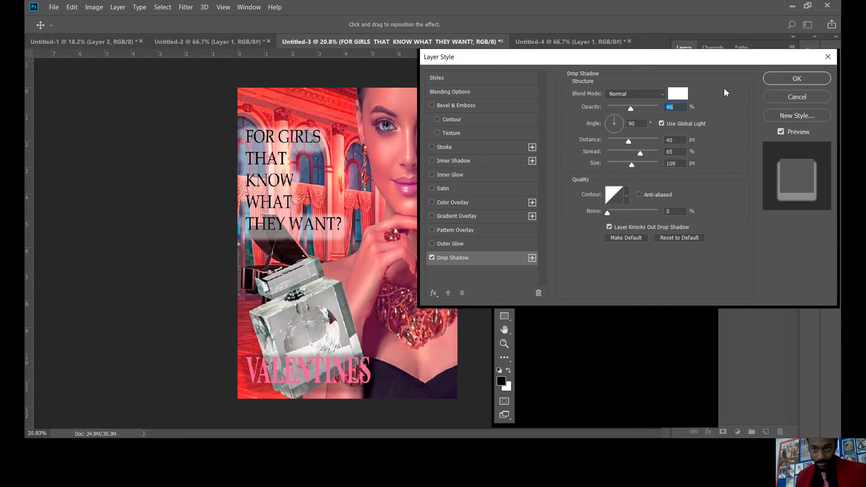
pyautogui.click(783, 80)
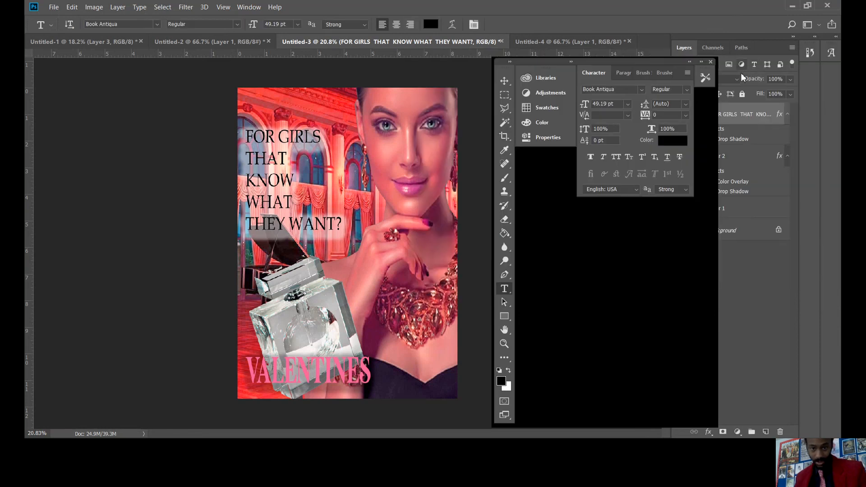
# Step: Scale the tagline to about 102% width and 103% height and move it up near the page's upper edge, clear of the piano
pyautogui.hotkey('ctrl', 't')
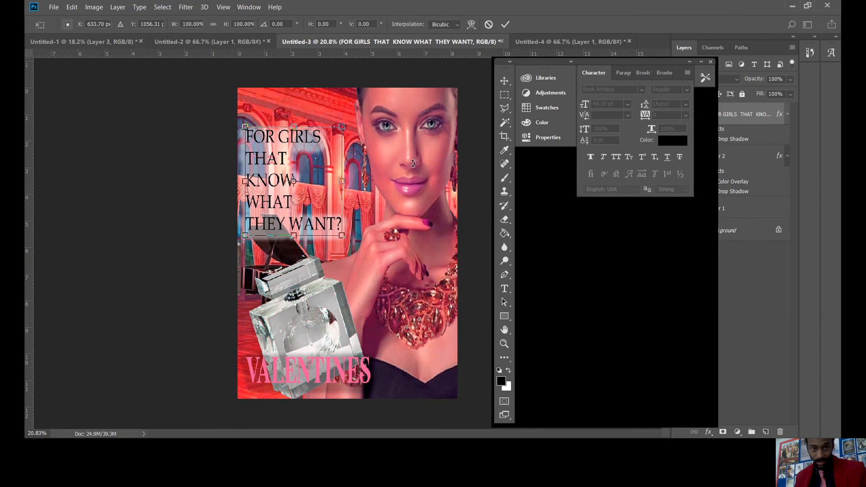
pyautogui.moveTo(346, 127); pyautogui.dragTo(328, 143)
pyautogui.moveTo(311, 151); pyautogui.dragTo(319, 136)
pyautogui.moveTo(319, 134); pyautogui.dragTo(320, 108)
pyautogui.moveTo(340, 196); pyautogui.dragTo(353, 210)
pyautogui.moveTo(315, 130); pyautogui.dragTo(307, 134)
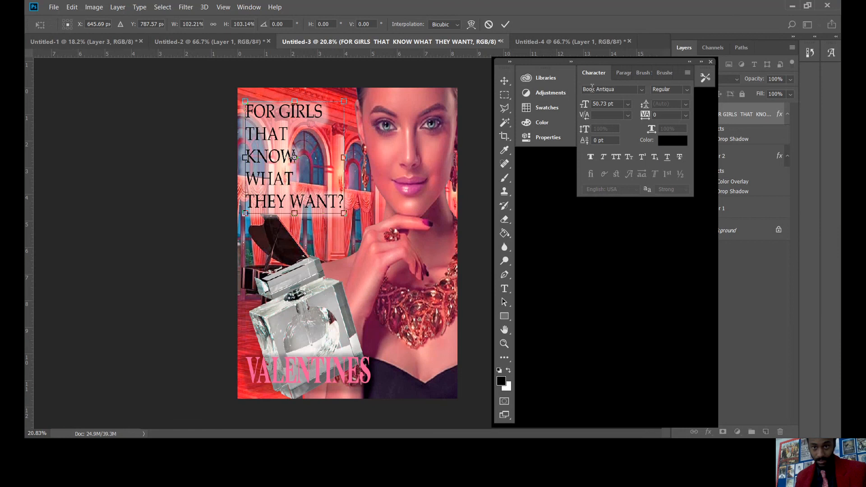
pyautogui.click(505, 95)
pyautogui.click(407, 176)
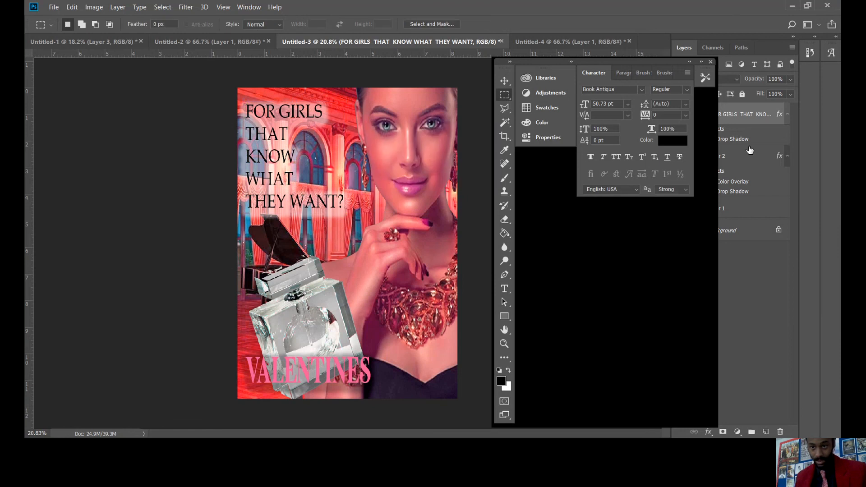
# Step: Enlarge the VALENTINES lettering up and to the right so it spans almost the full page width
pyautogui.click(746, 157)
pyautogui.hotkey('ctrl', 't')
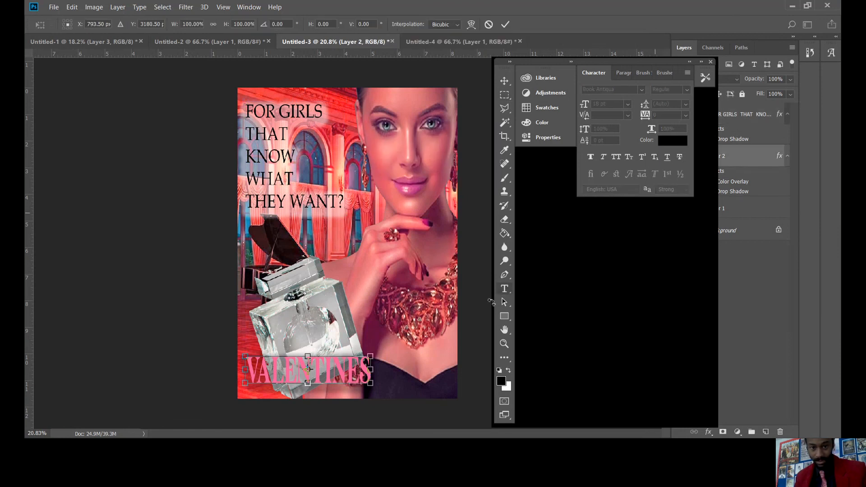
pyautogui.moveTo(380, 355); pyautogui.dragTo(448, 339)
pyautogui.click(504, 95)
pyautogui.click(409, 176)
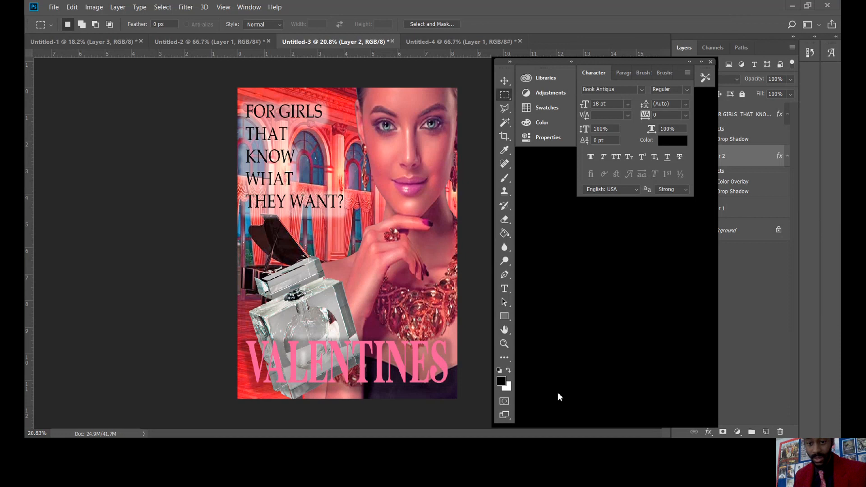
# Step: Toggle Quick Mask mode on the VALENTINES layer and leave it on
pyautogui.click(505, 403)
pyautogui.click(505, 401)
pyautogui.click(505, 401)
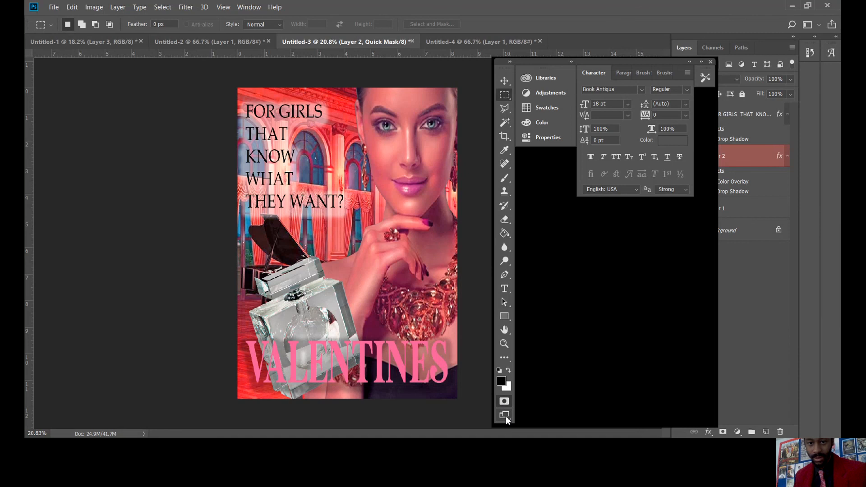
# Step: Switch to full screen mode with the menu bar and move the floating tools and panels away from the artwork
pyautogui.click(505, 415)
pyautogui.moveTo(543, 59); pyautogui.dragTo(694, 50)
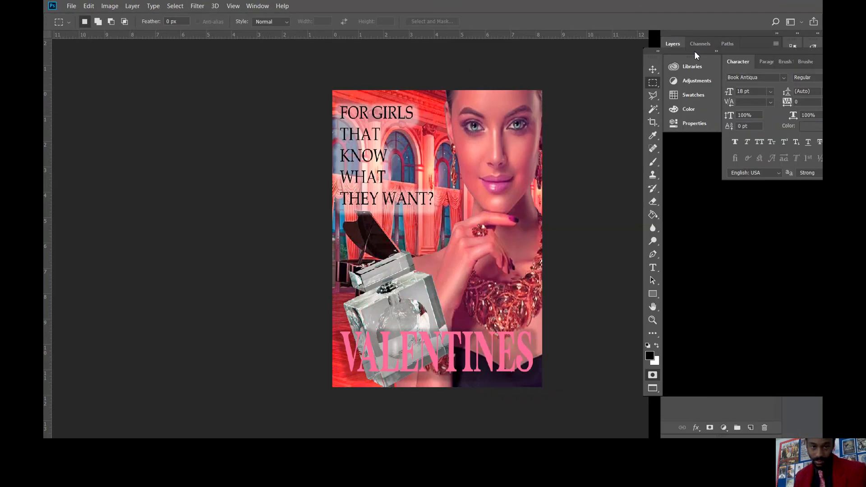